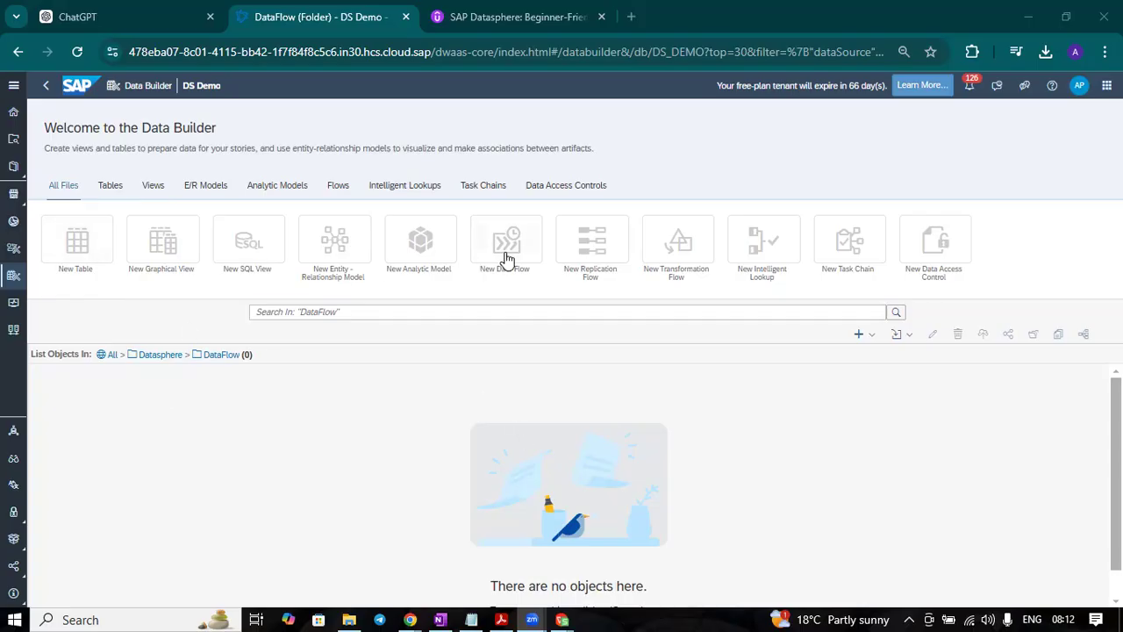
Step: Switch to the Sales Transactions new.CSV spreadsheet and auto-fit the width of all its columns
mouse_move(562, 619)
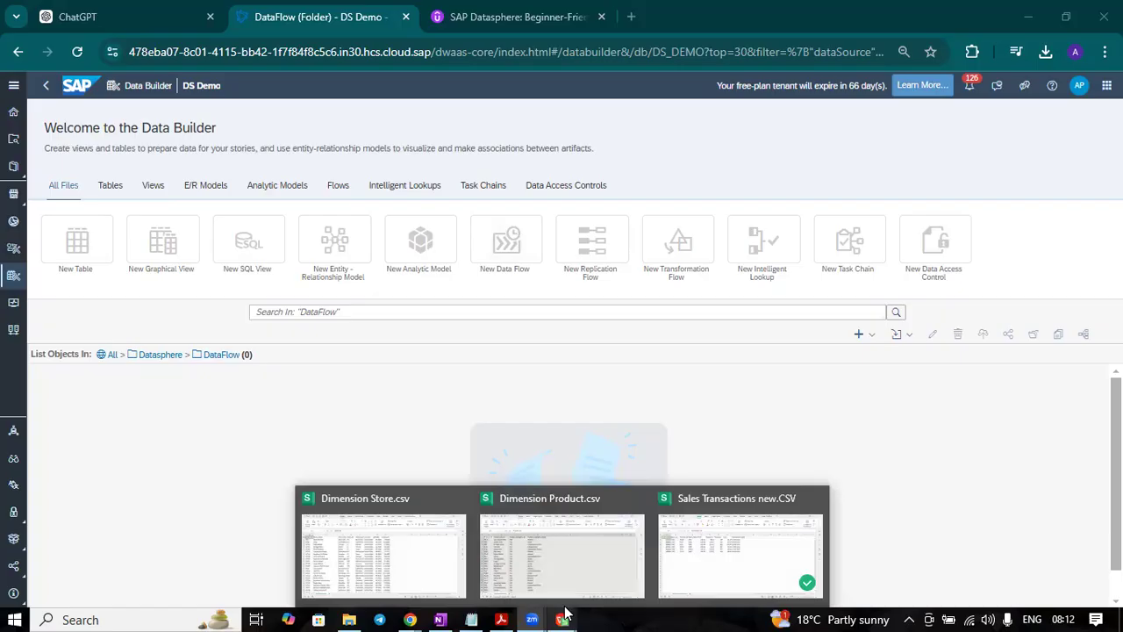
left_click(759, 542)
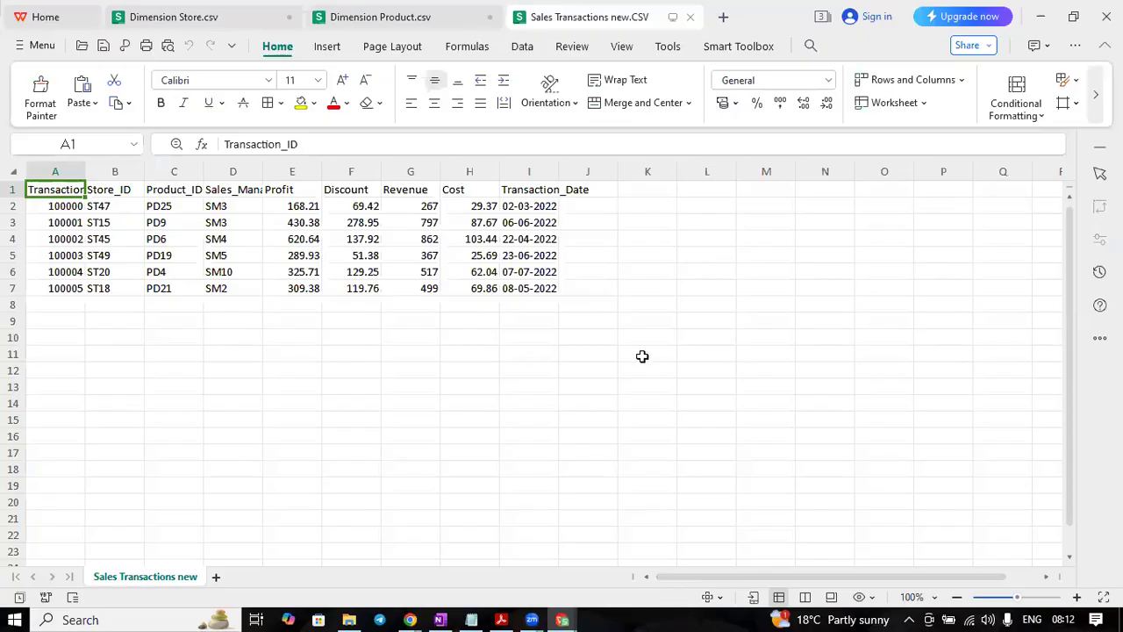
left_click(411, 399)
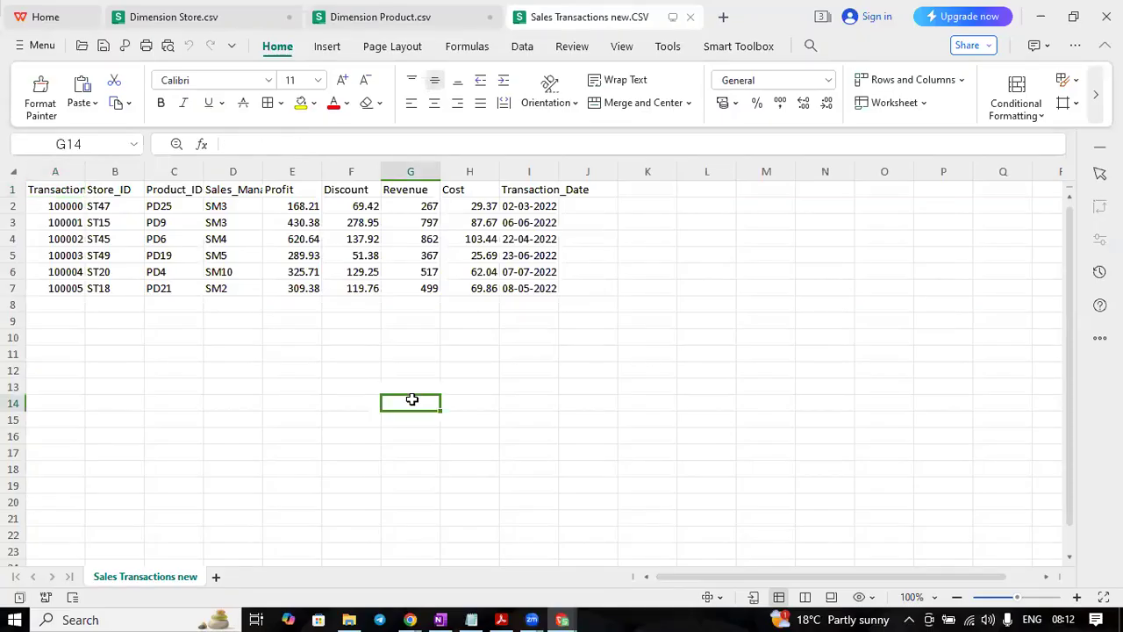
left_click(12, 172)
double_click(81, 171)
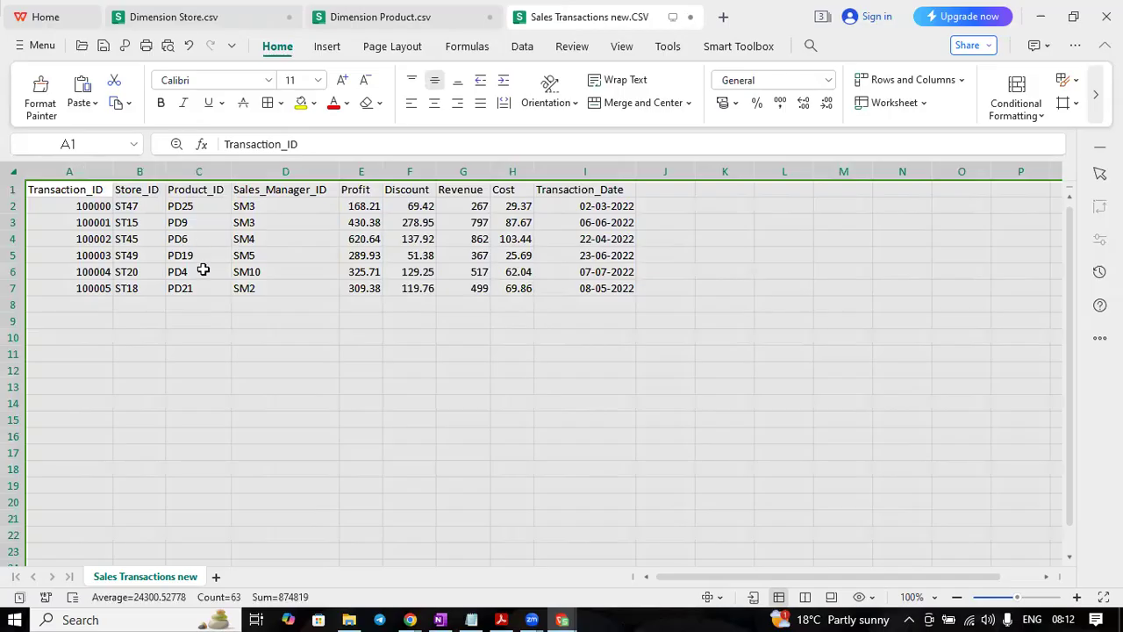
Step: Examine the sales transaction records and their Store_ID and Product_ID columns
left_click(195, 303)
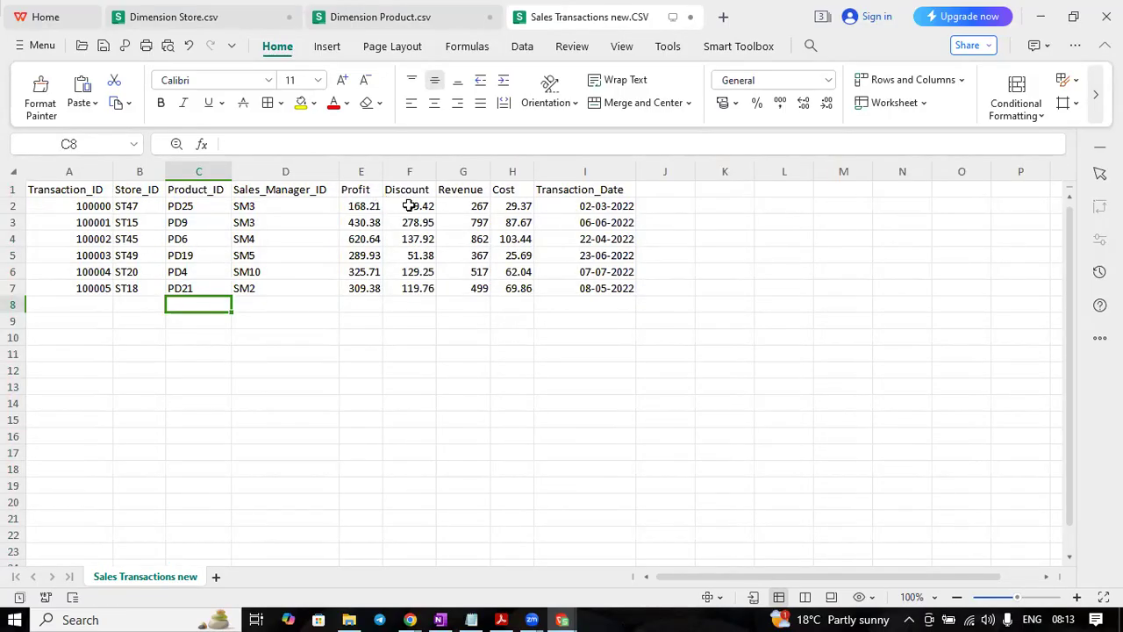
left_click(355, 404)
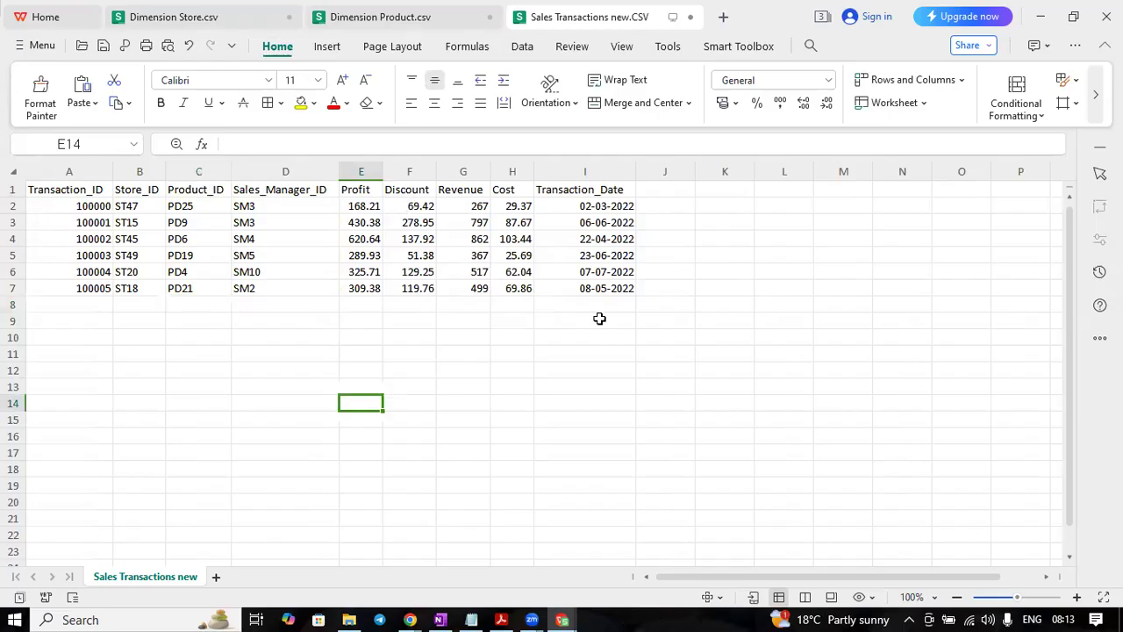
left_click(143, 190)
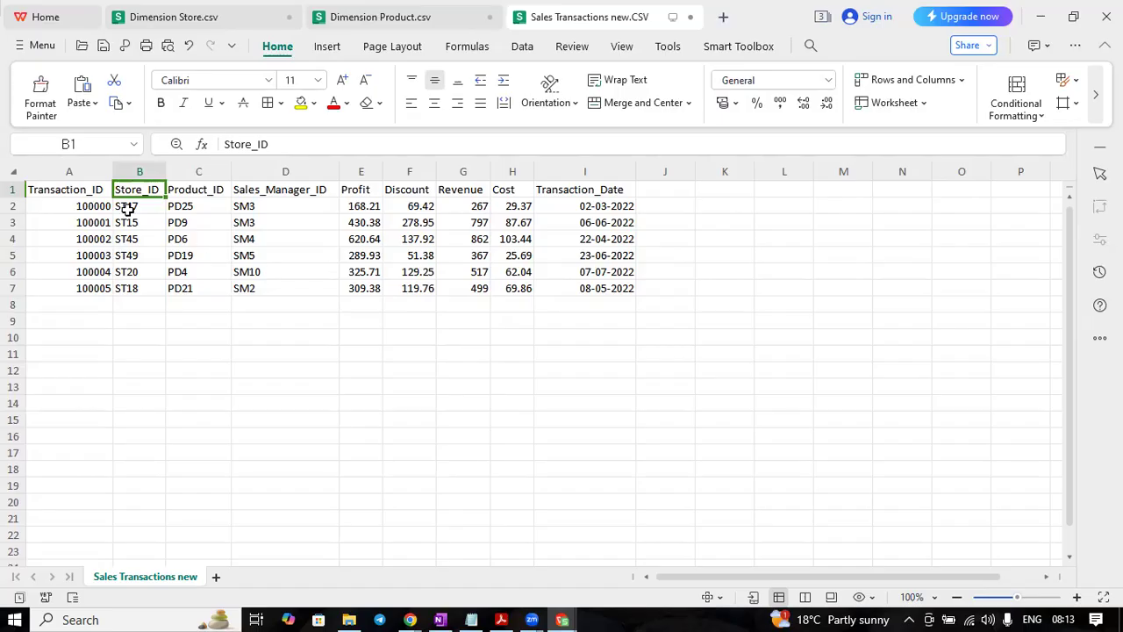
left_click(202, 193)
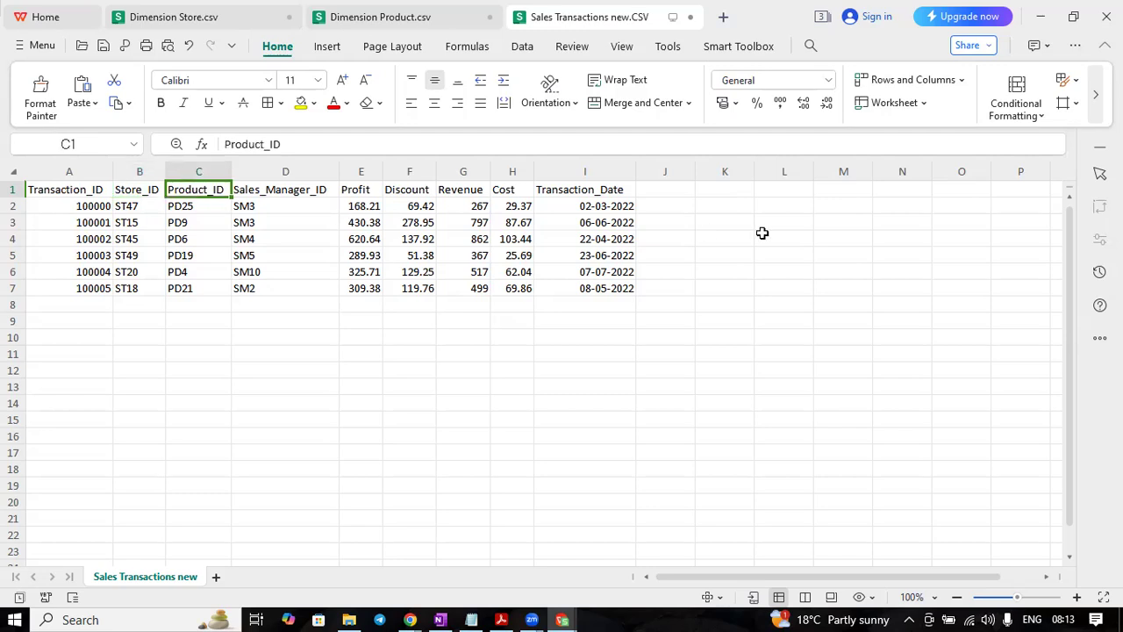
Step: Look through the product data in Dimension Product.csv and open Dimension Store.csv, then return to the SAP Datasphere Data Builder
left_click(562, 614)
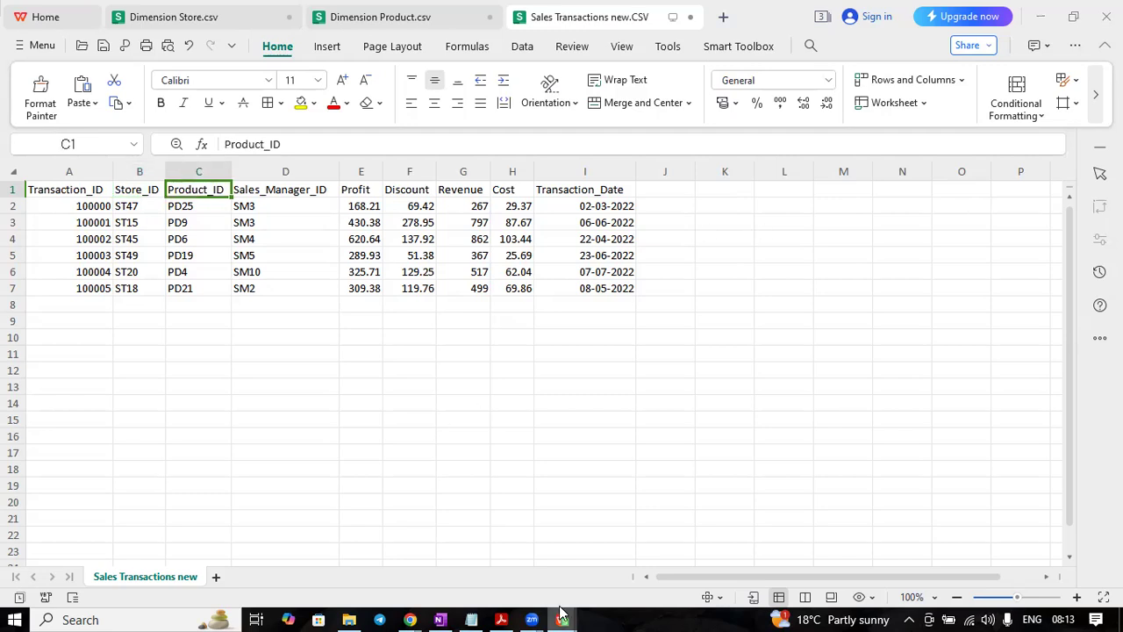
left_click(585, 559)
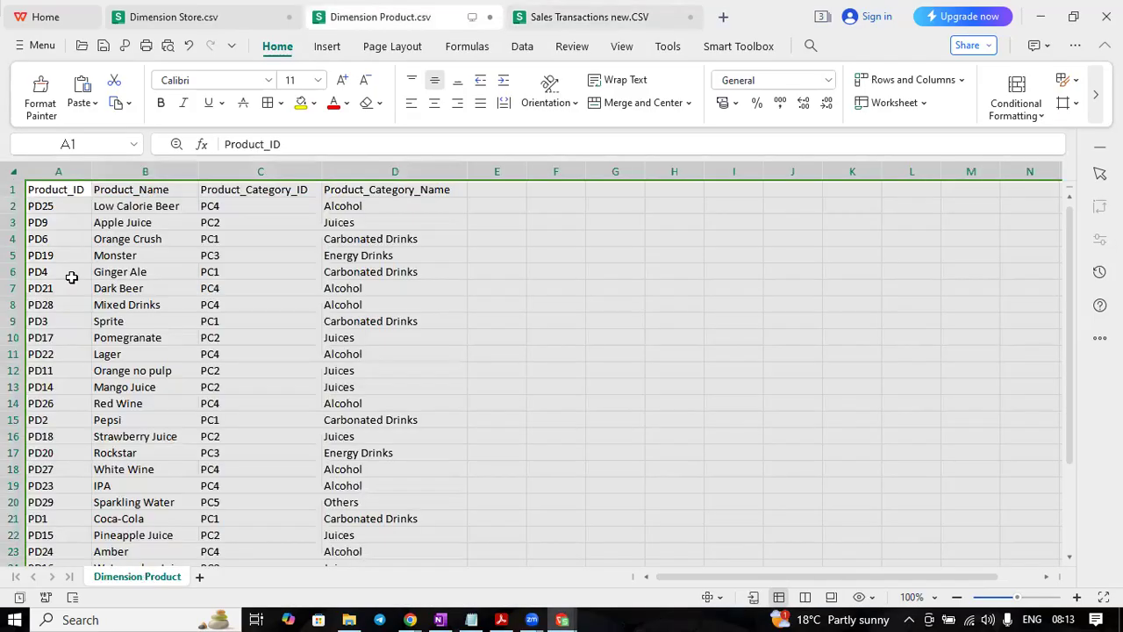
left_click(72, 278)
left_click(165, 254)
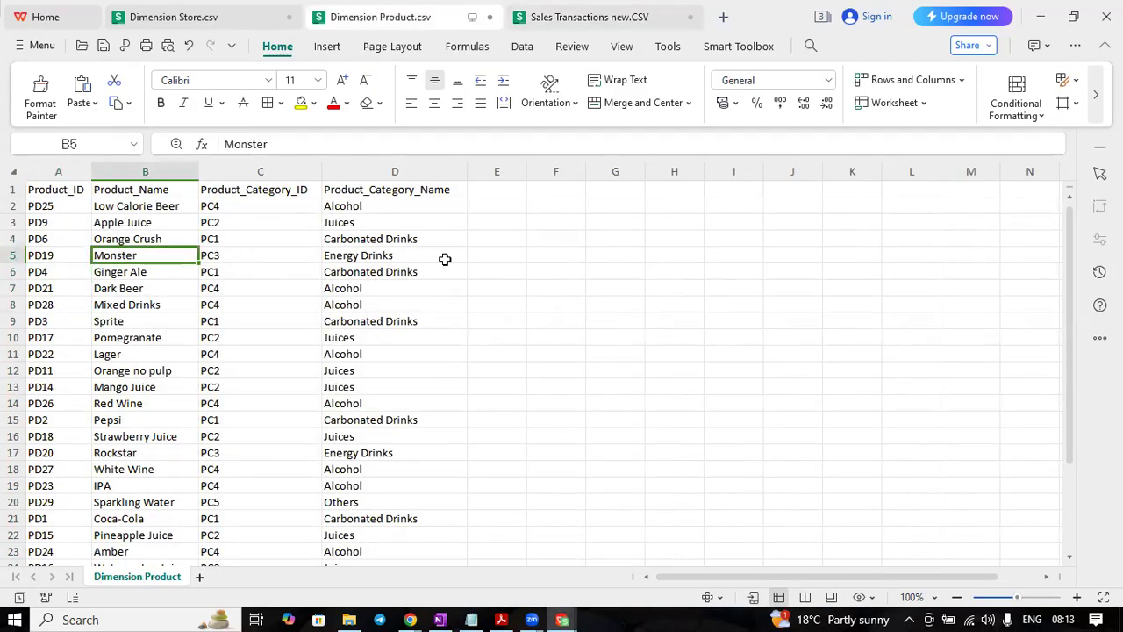
left_click(563, 620)
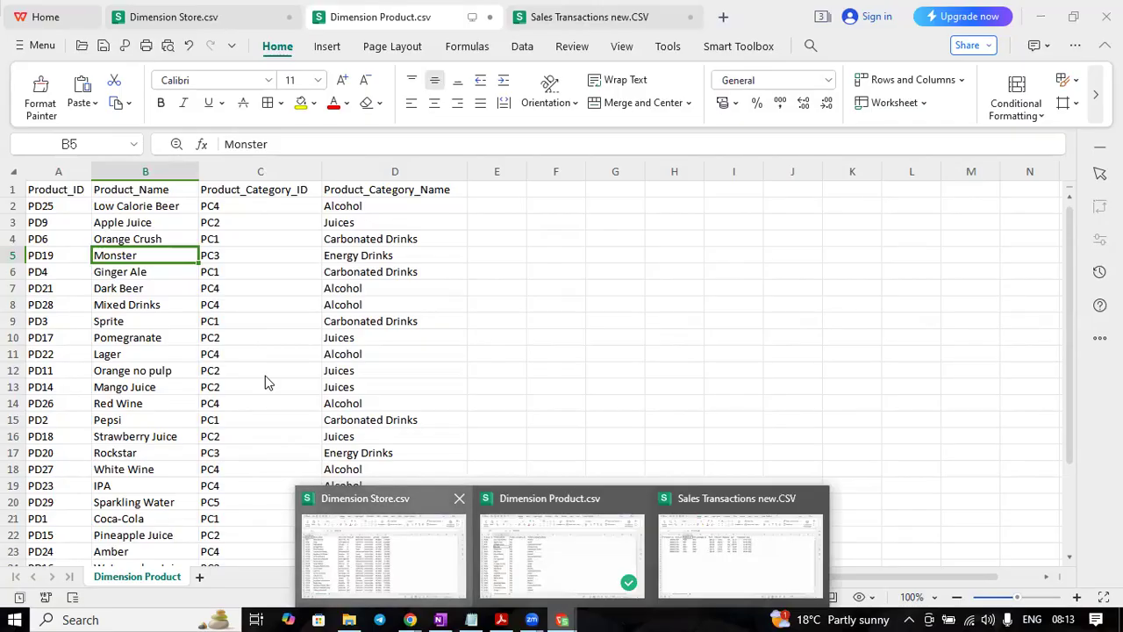
left_click(386, 552)
left_click(1040, 17)
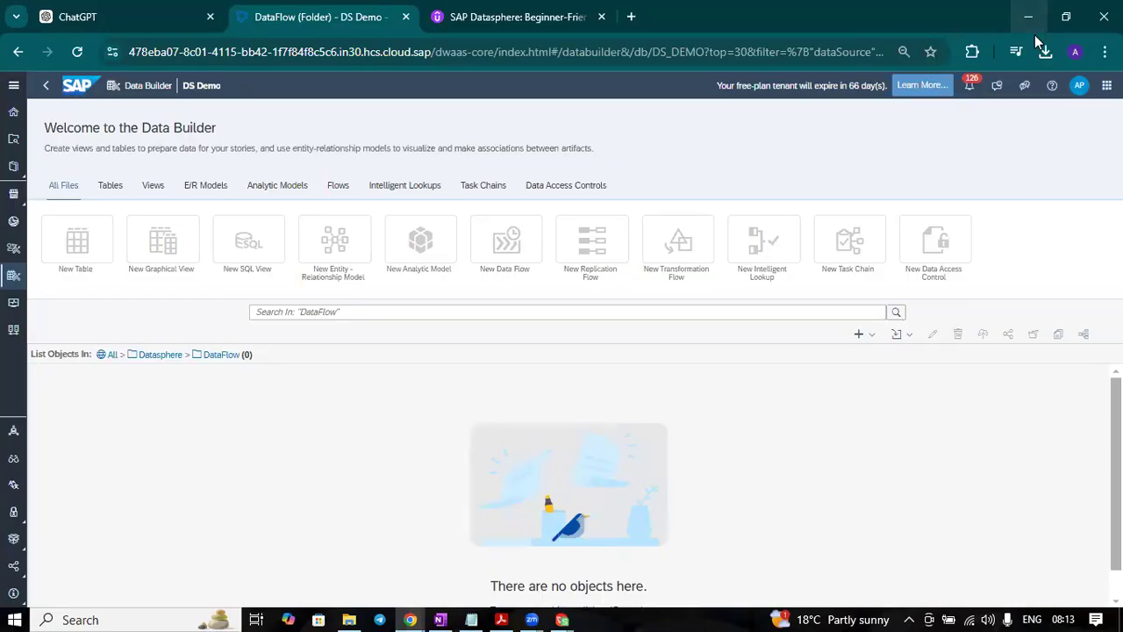
Step: Review the Product_ID values in Sales Transactions new.CSV once more and go back to the Data Builder
left_click(562, 619)
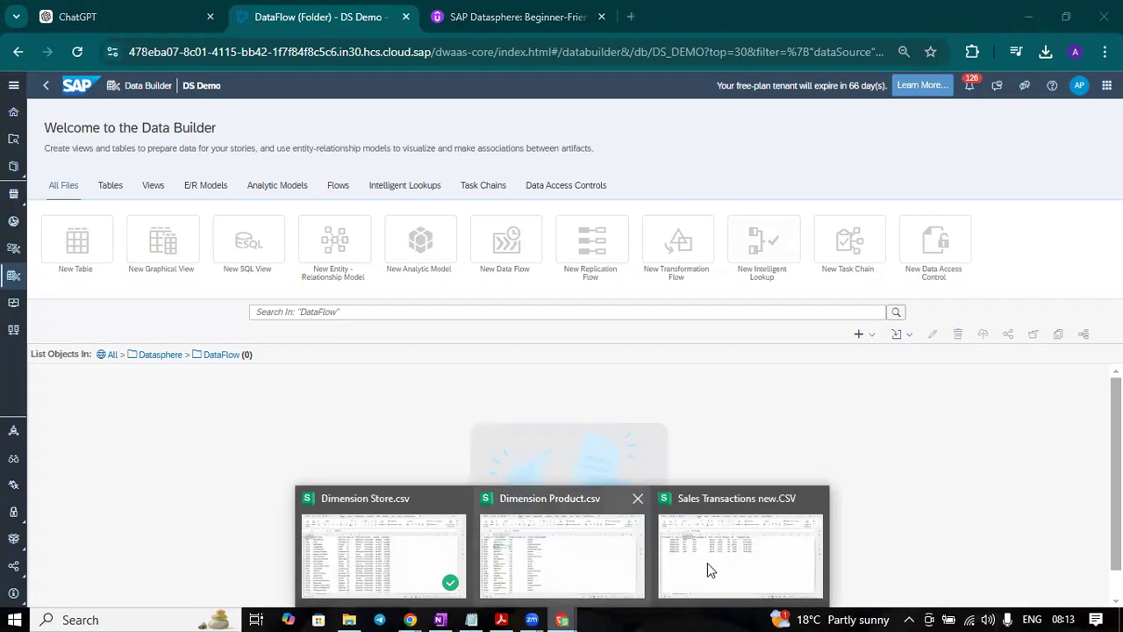
left_click(707, 562)
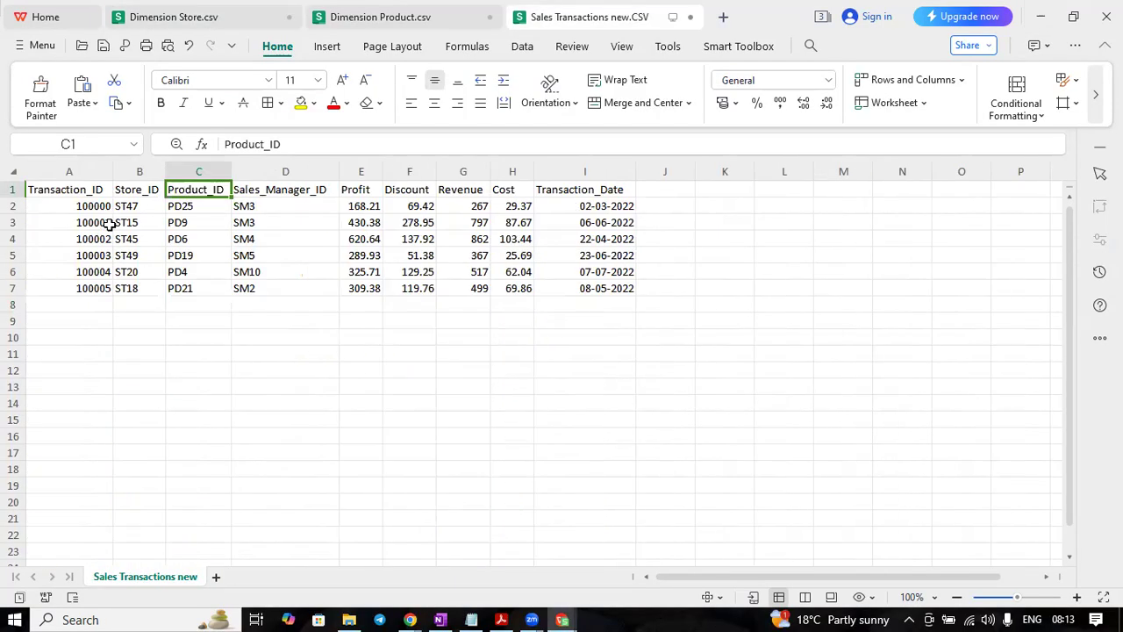
left_click(193, 222)
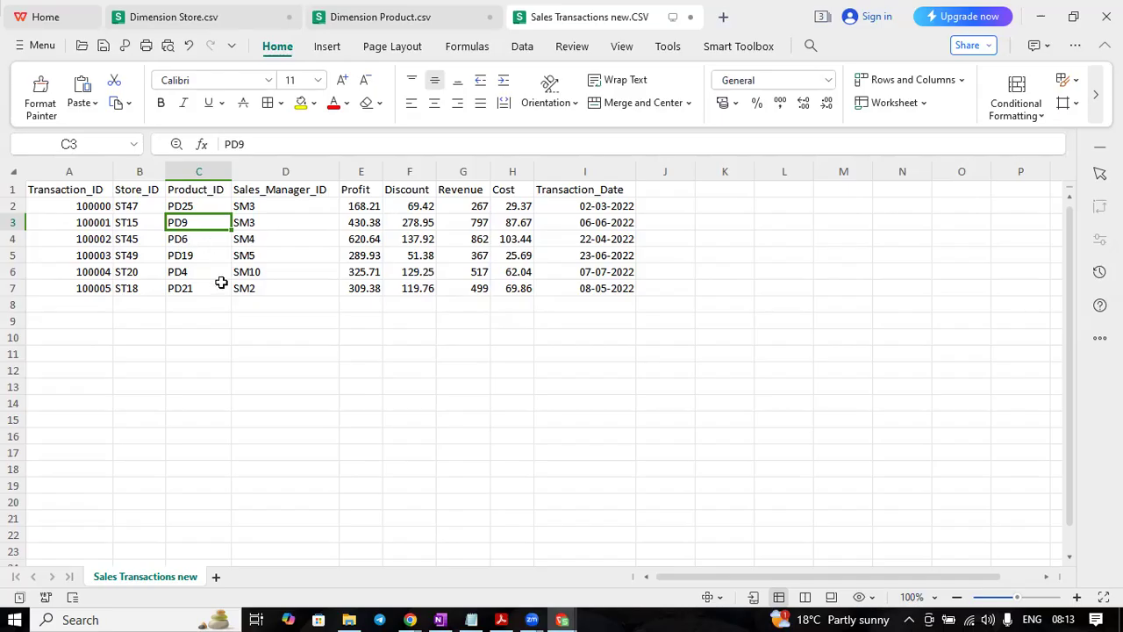
left_click(1046, 27)
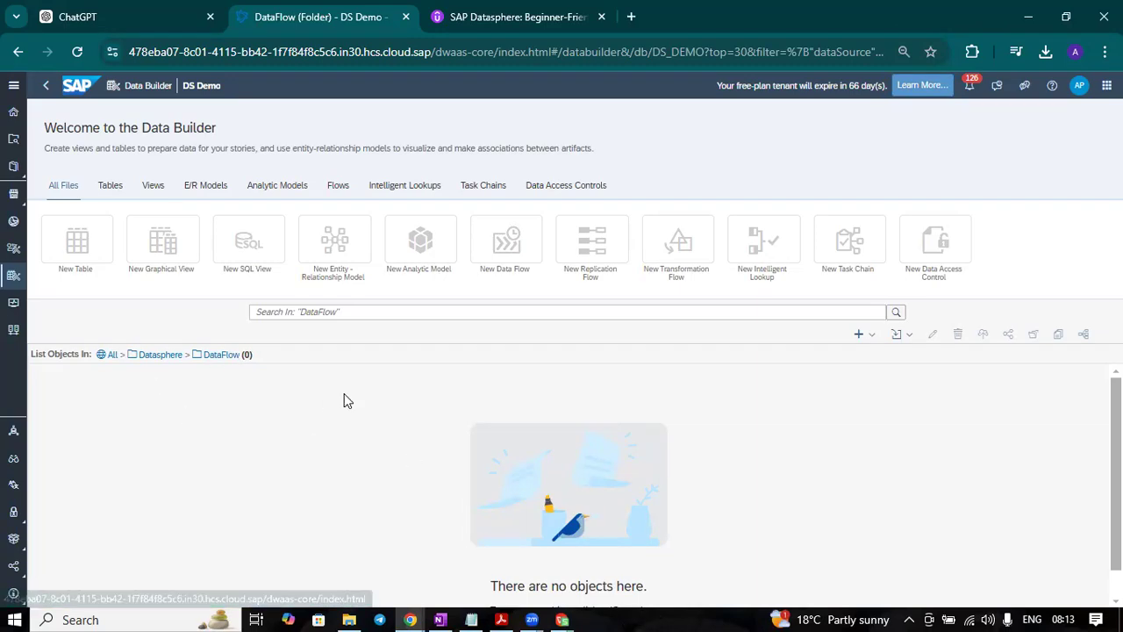
Step: Create a new data flow and add the Sales Transactions New table from the Datasphere > Tables folder as a source
left_click(495, 246)
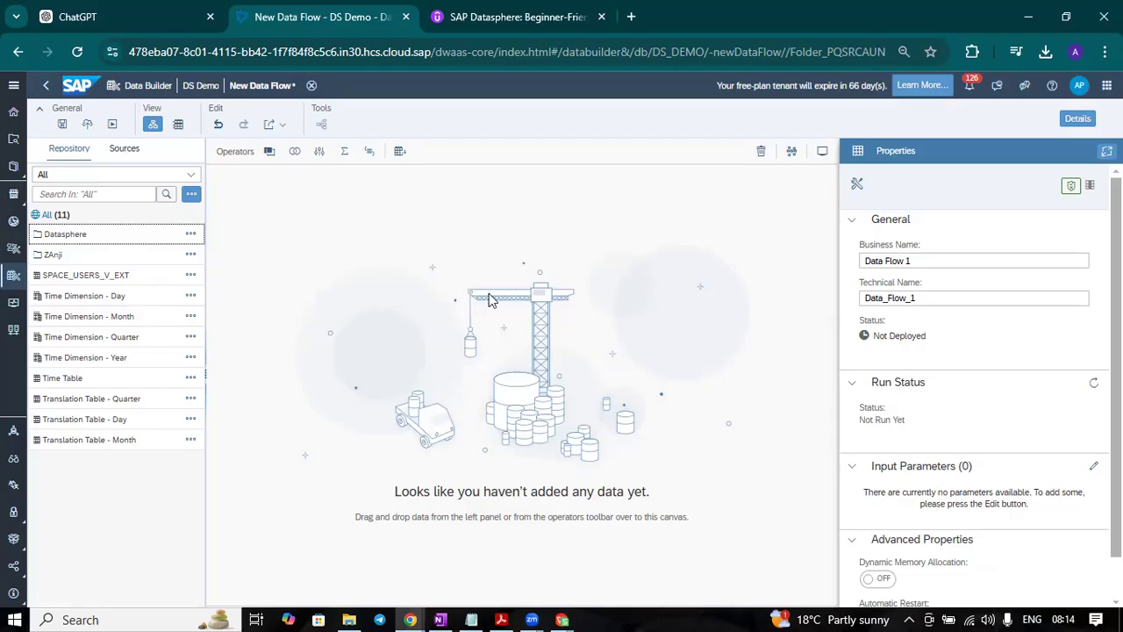
left_click(420, 295)
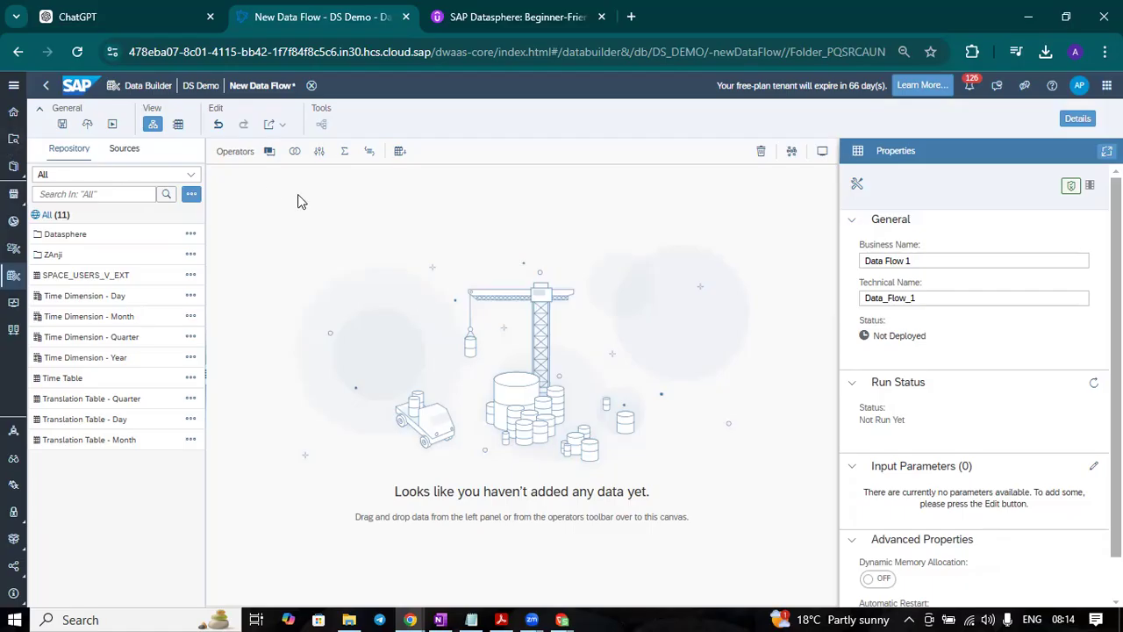
left_click(65, 236)
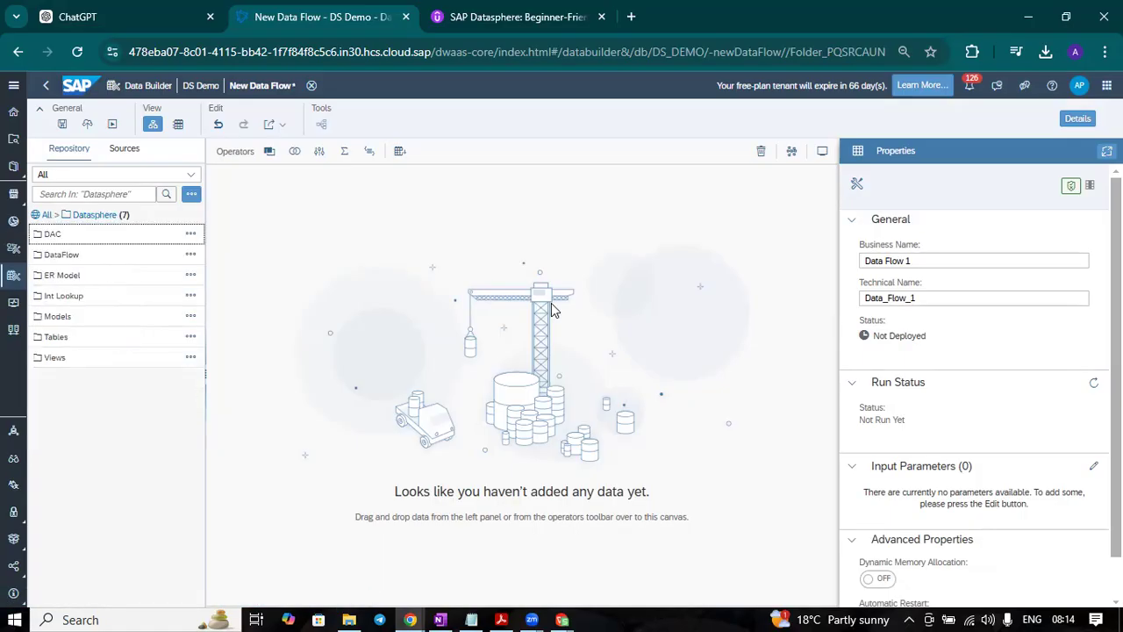
left_click(56, 338)
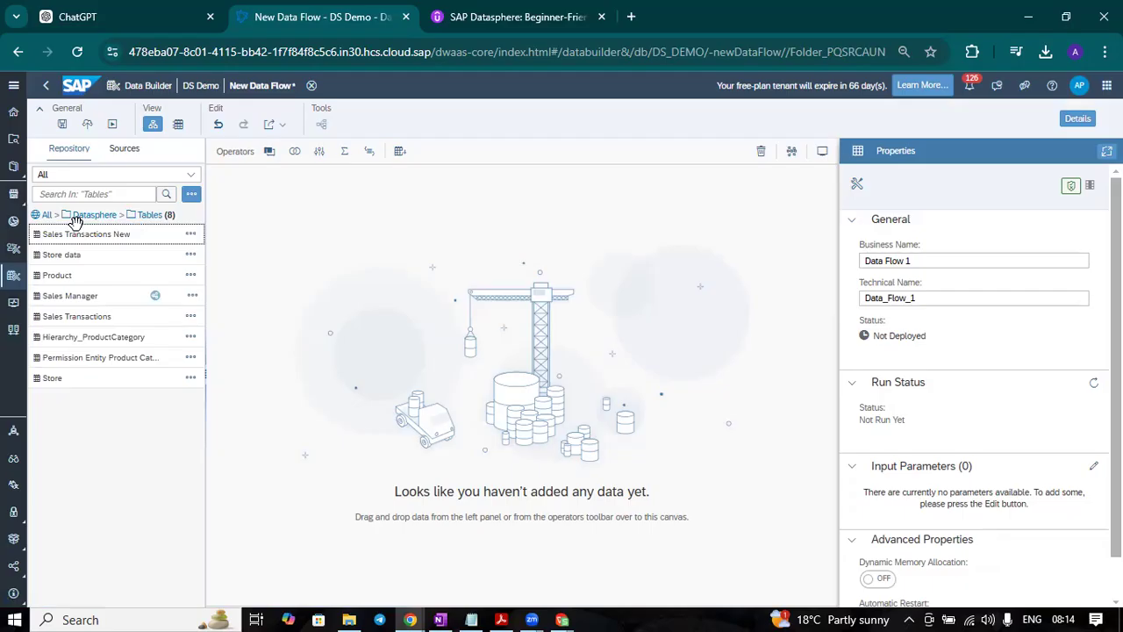
left_click_drag(157, 235, 296, 294)
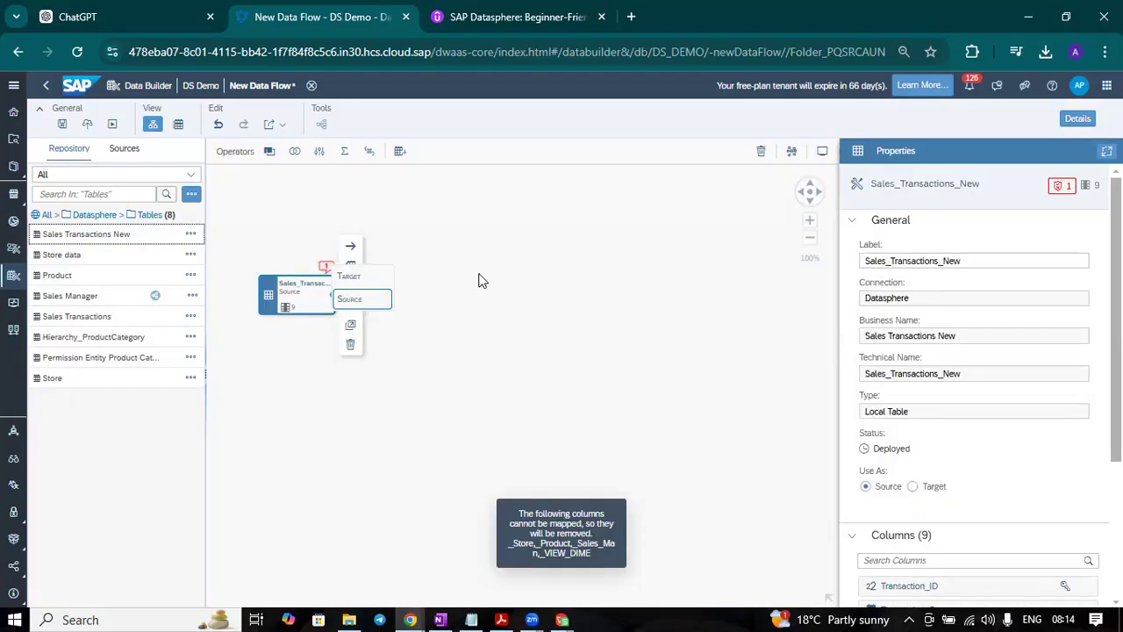
left_click(305, 286)
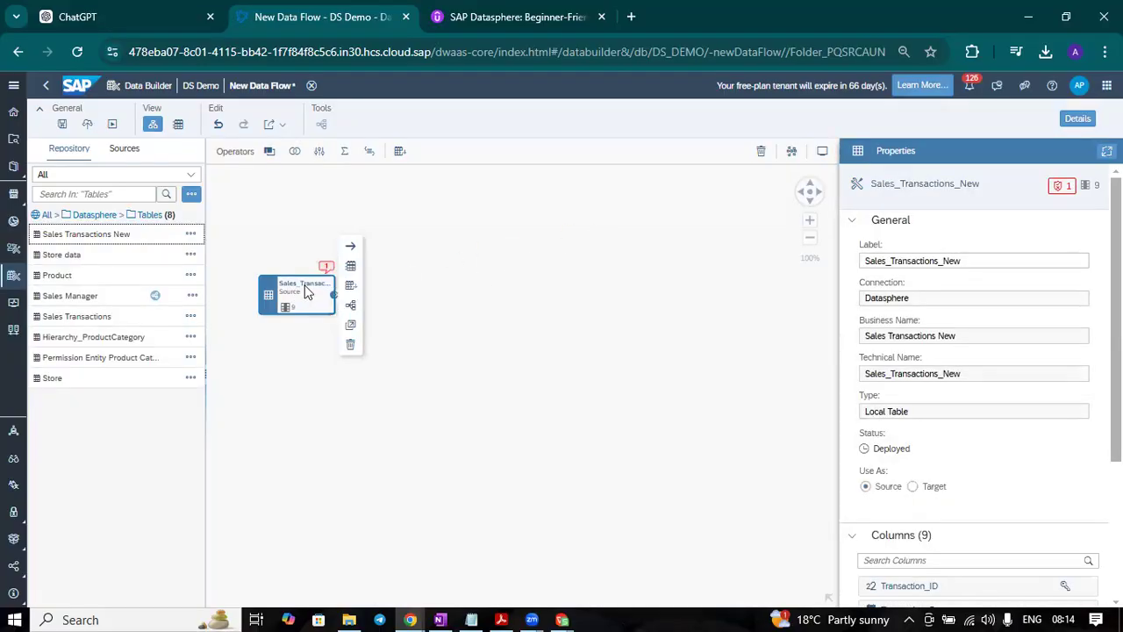
Step: Review the columns of the Sales_Transactions_New source, preview its data, and close the preview
left_click(296, 290)
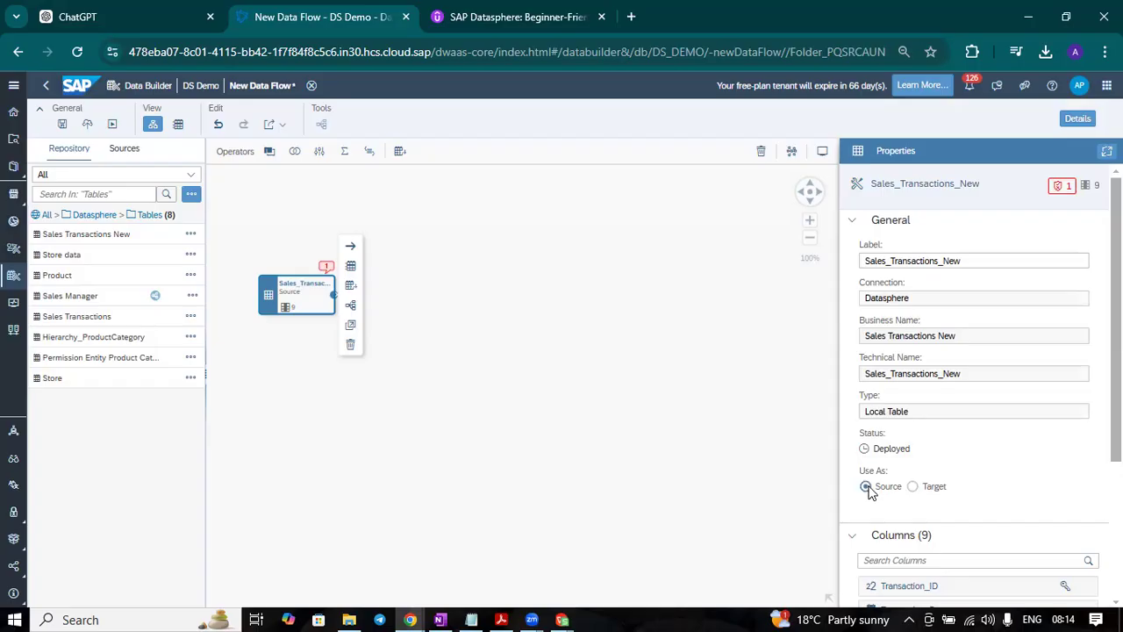
scroll(1045, 431, "down", 3)
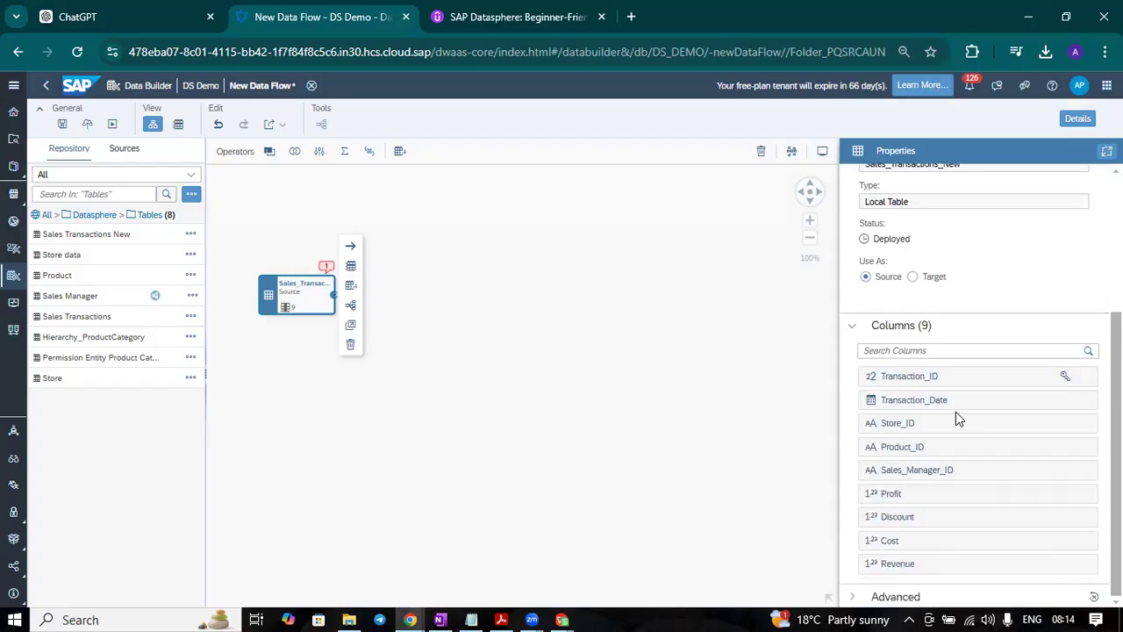
scroll(948, 523, "up", 3)
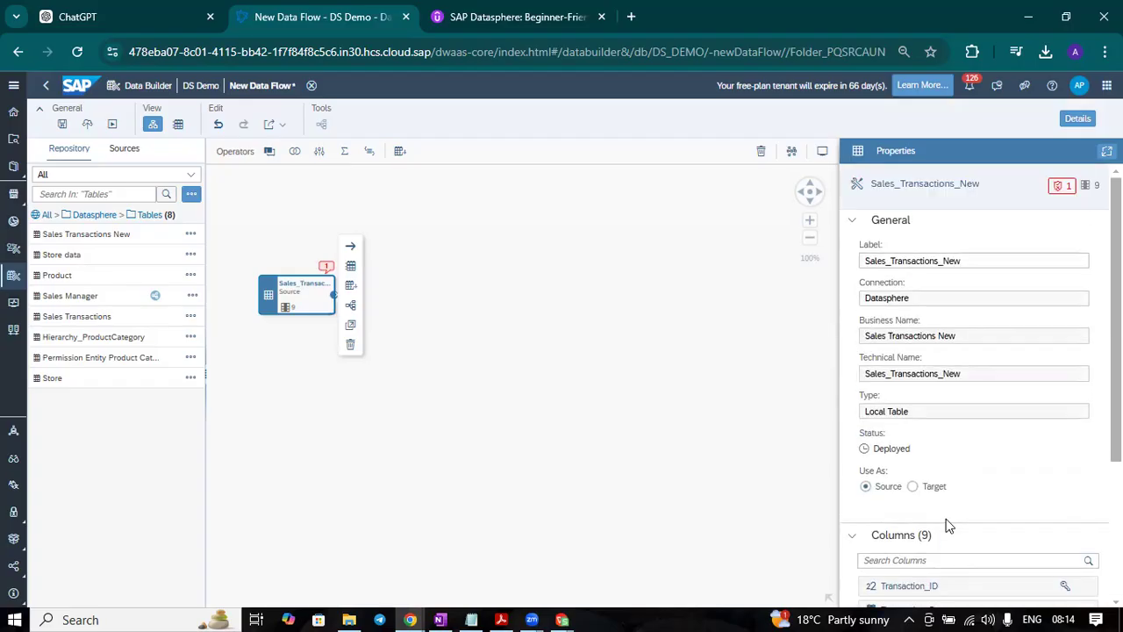
left_click(352, 281)
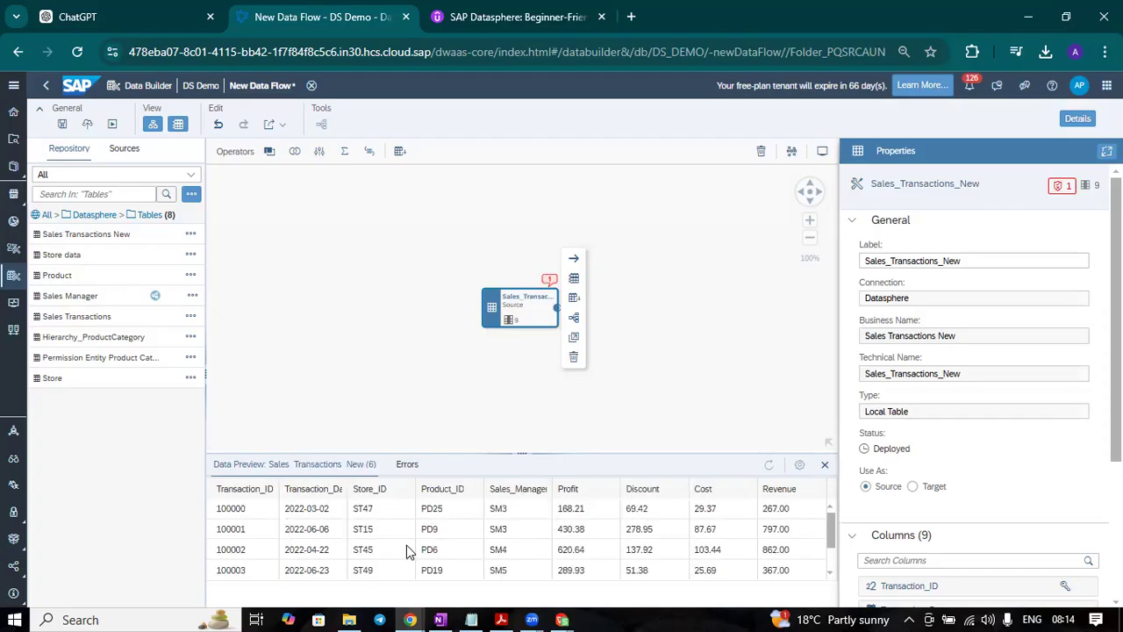
left_click(705, 228)
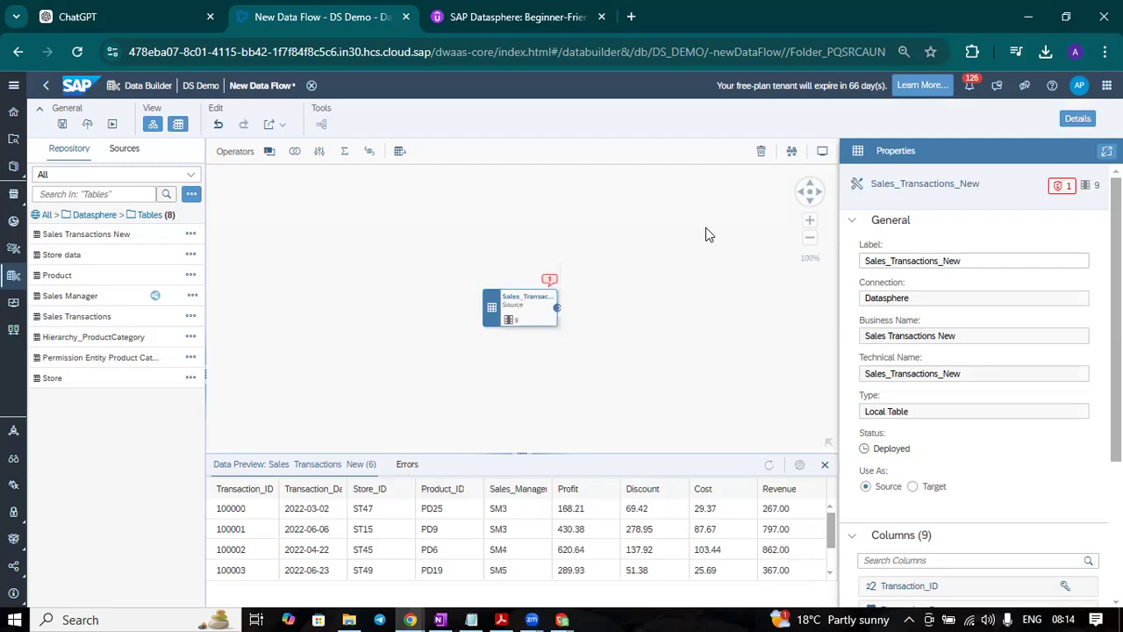
left_click(825, 464)
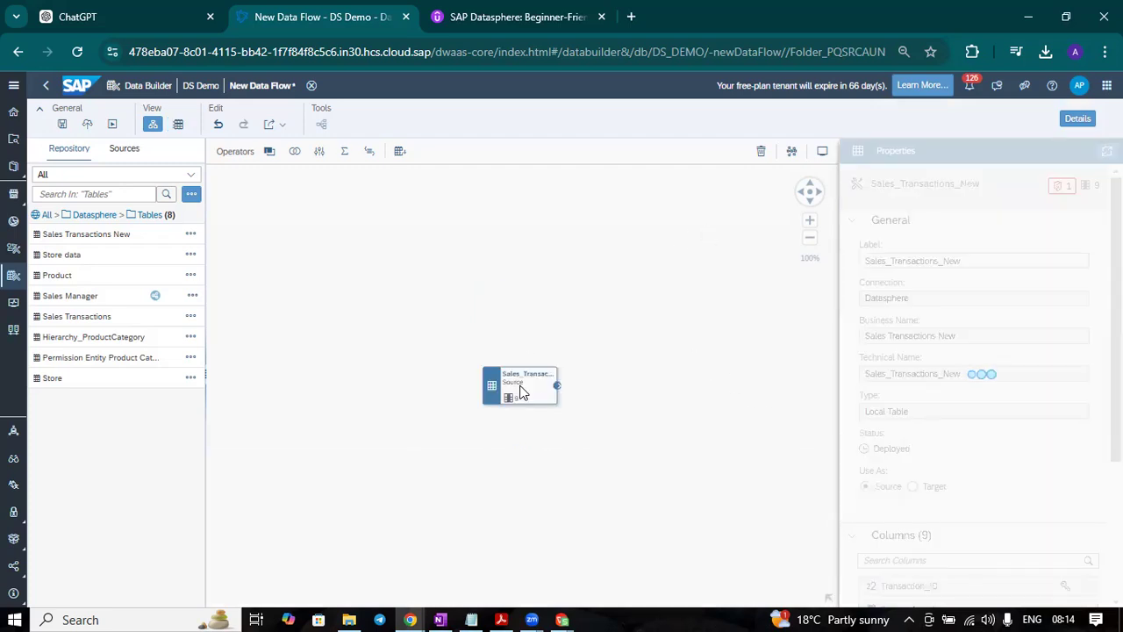
Step: Move the Sales_Transactions_New node to the upper-left area of the canvas and check its validation message
left_click_drag(521, 391, 332, 236)
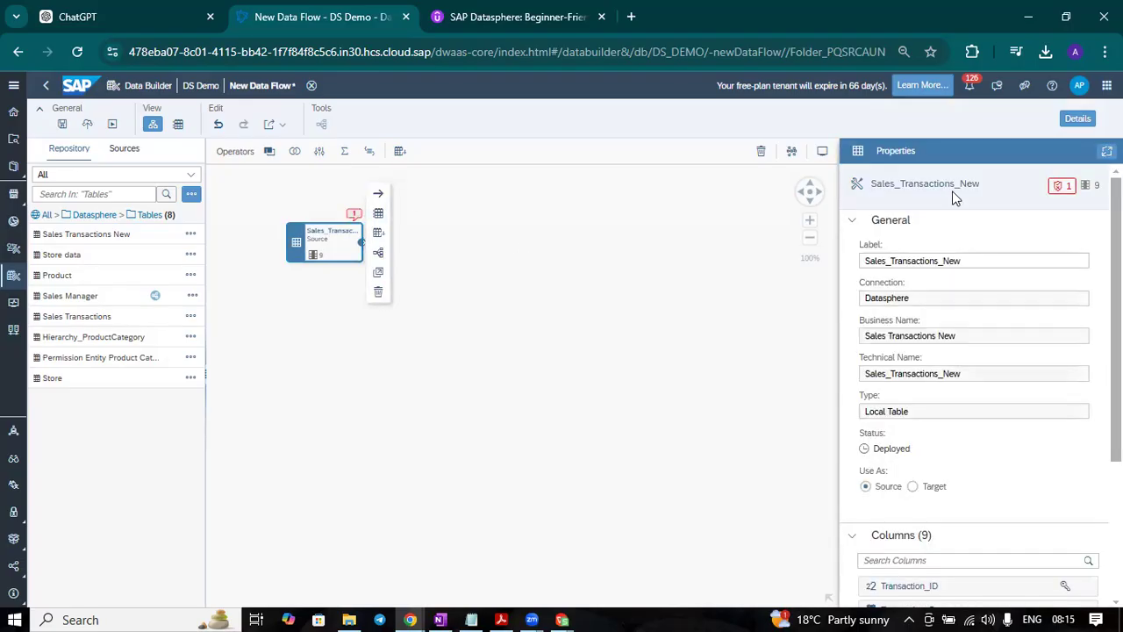
left_click(1062, 185)
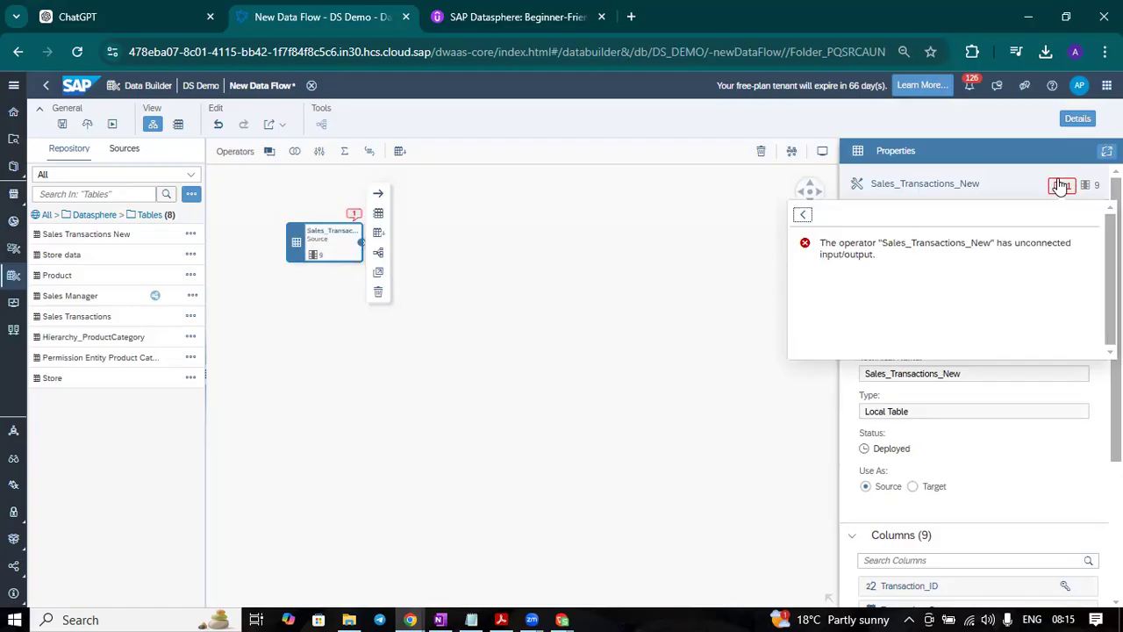
left_click(668, 224)
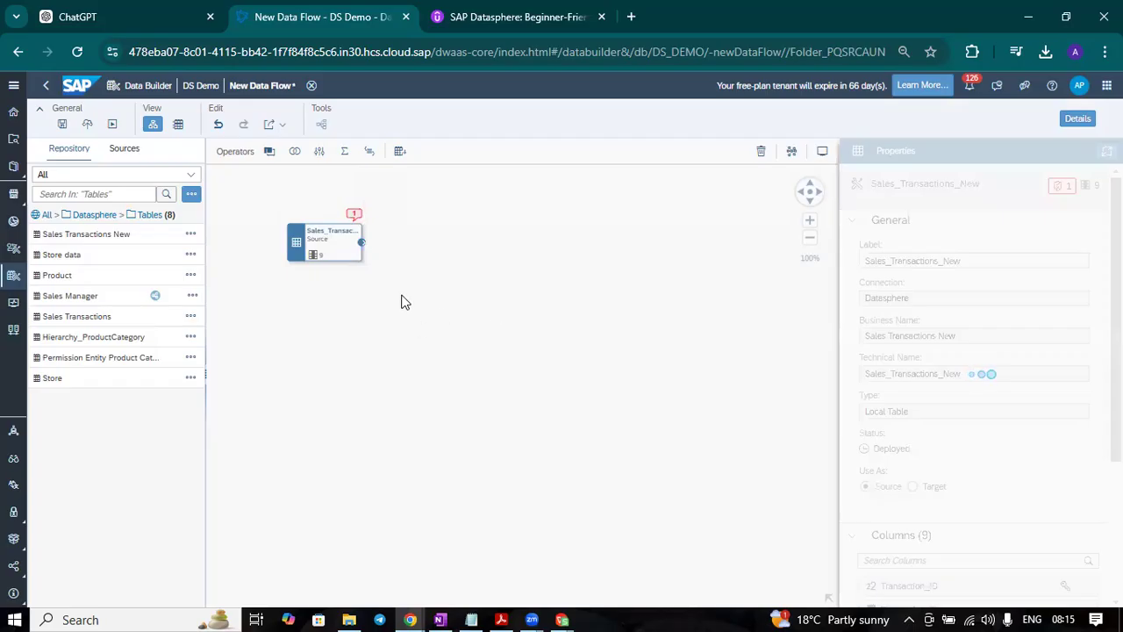
Step: Shift the Sales_Transactions_New node slightly down and add the Store data table below it as a source
left_click(327, 232)
left_click_drag(327, 232, 324, 248)
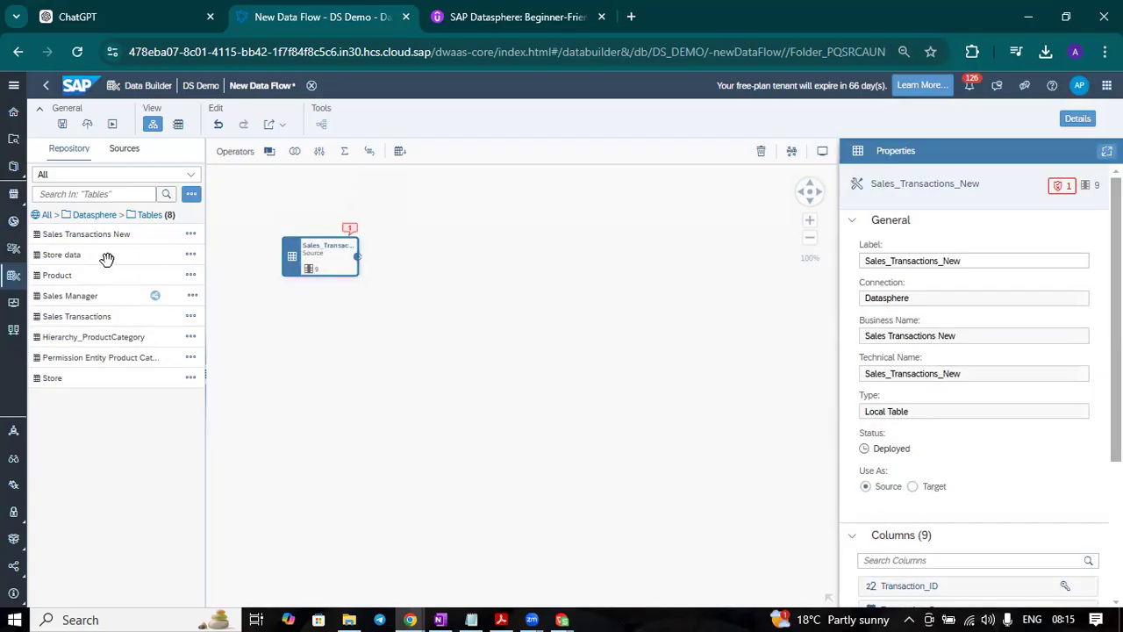
left_click_drag(104, 259, 326, 348)
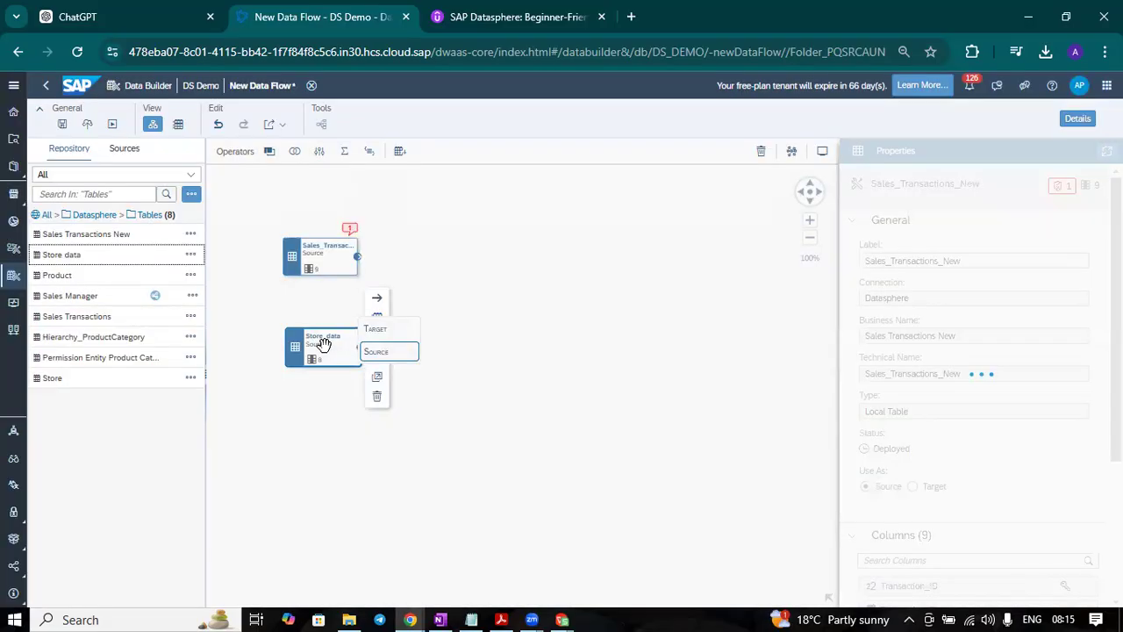
left_click(375, 351)
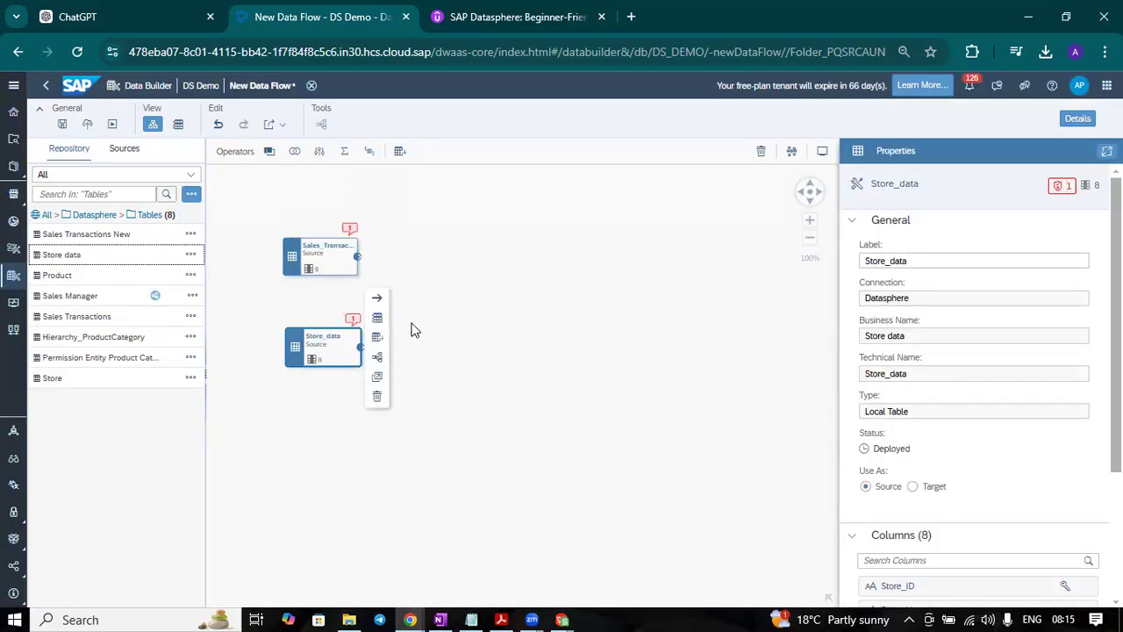
Step: Preview the Store_data source's data, replace it with the Store table, and auto-arrange the source nodes
left_click(377, 317)
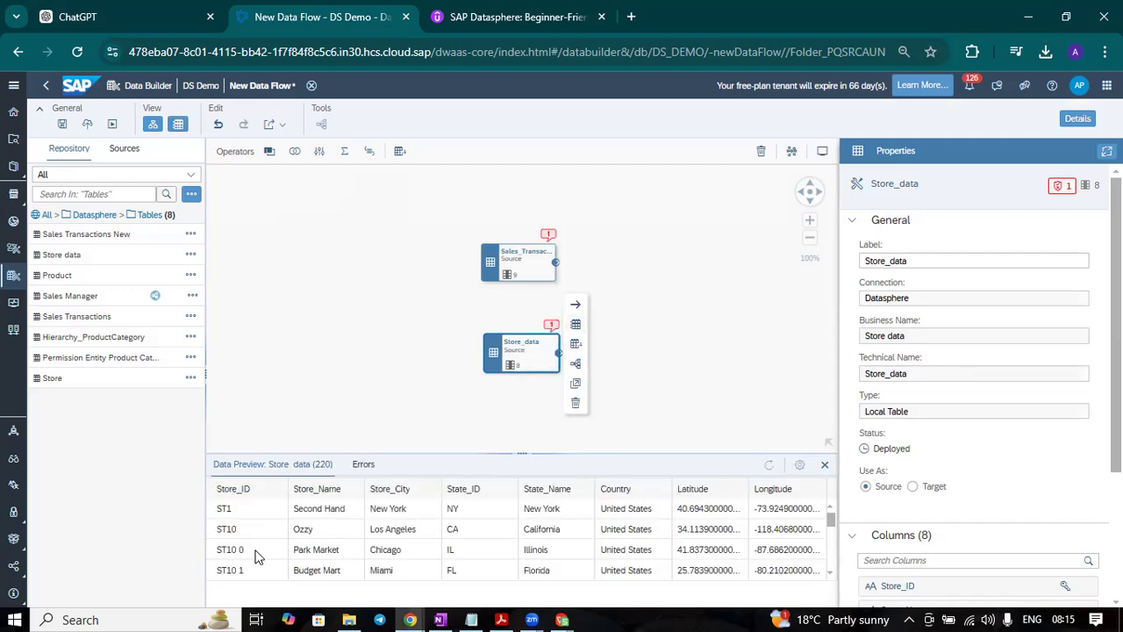
left_click(575, 402)
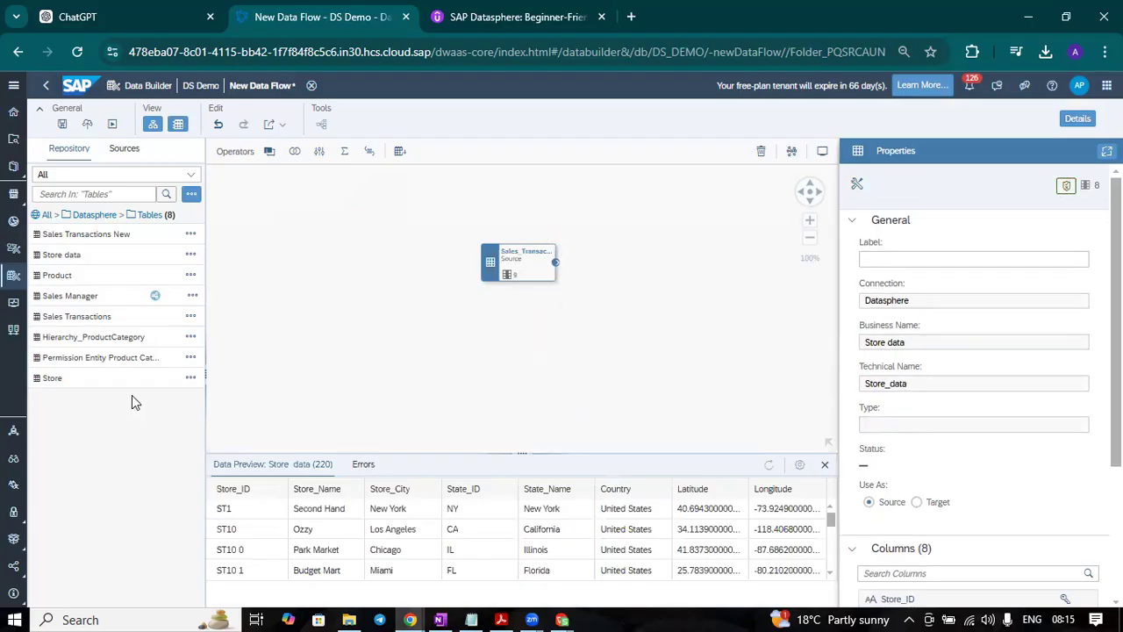
left_click_drag(92, 381, 504, 340)
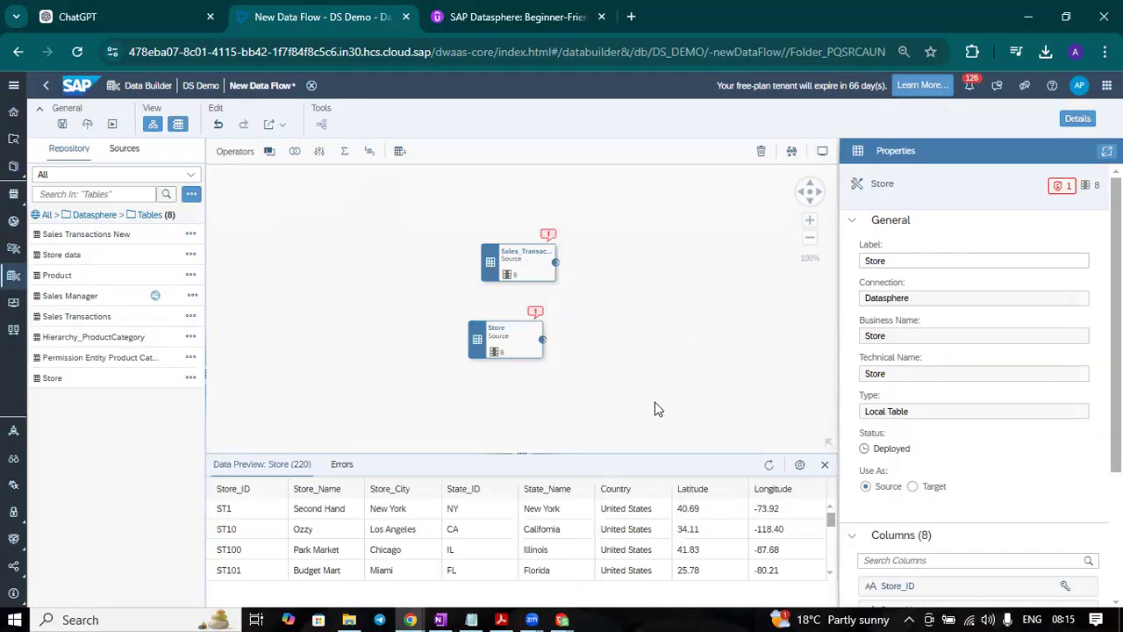
left_click(514, 348)
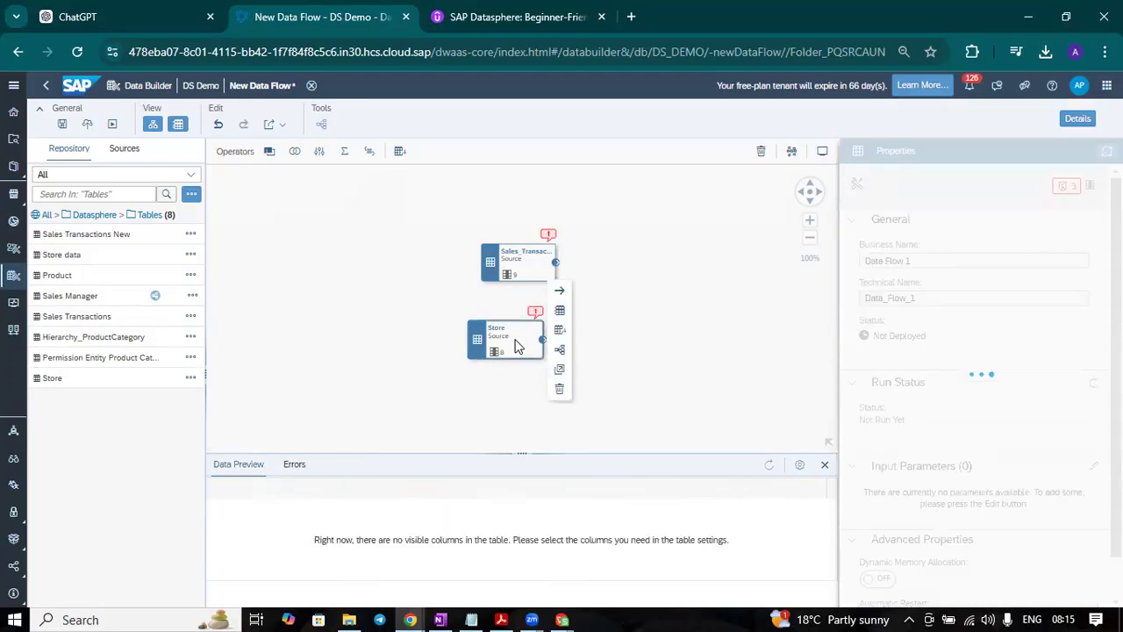
left_click(786, 153)
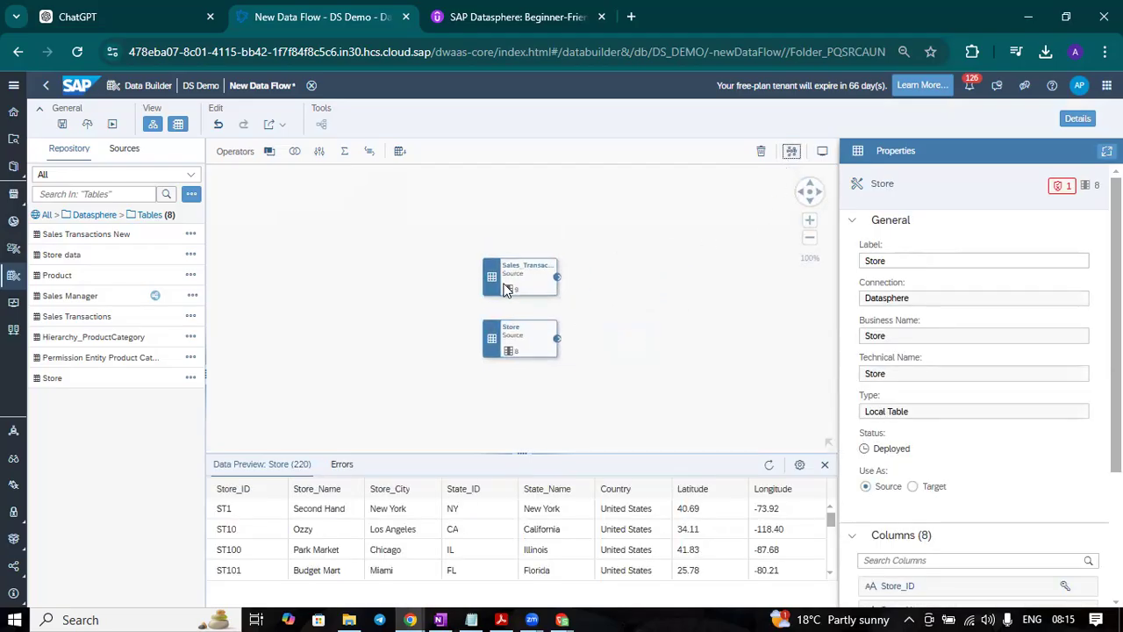
left_click(503, 290)
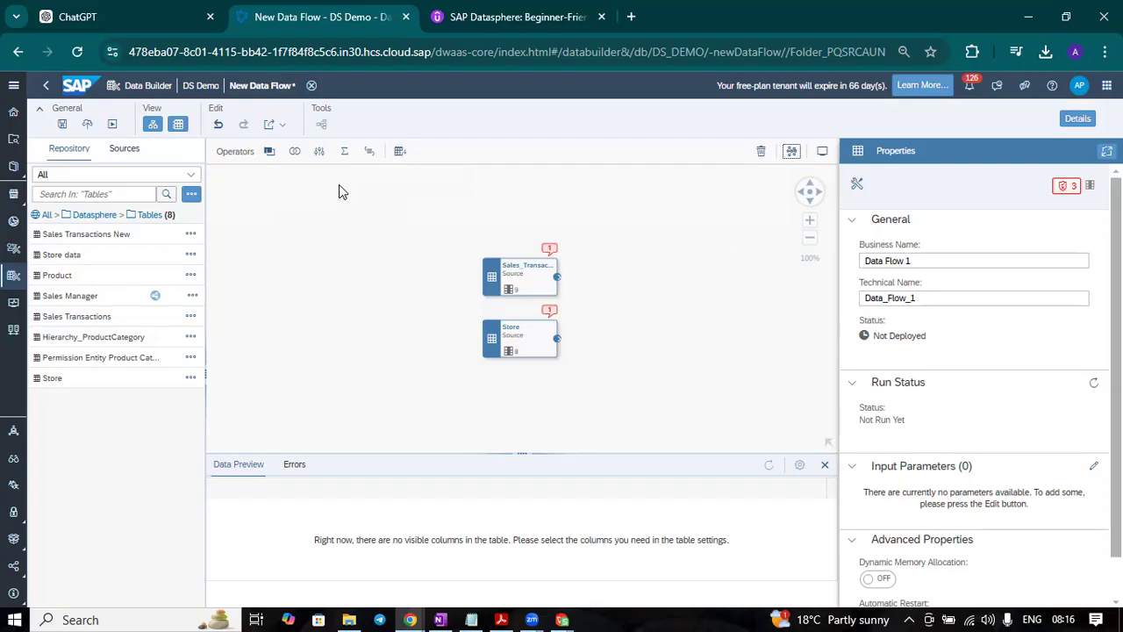
Step: Add a join operator beside the sources and connect Sales_Transactions_New and Store to it
left_click_drag(271, 152, 667, 304)
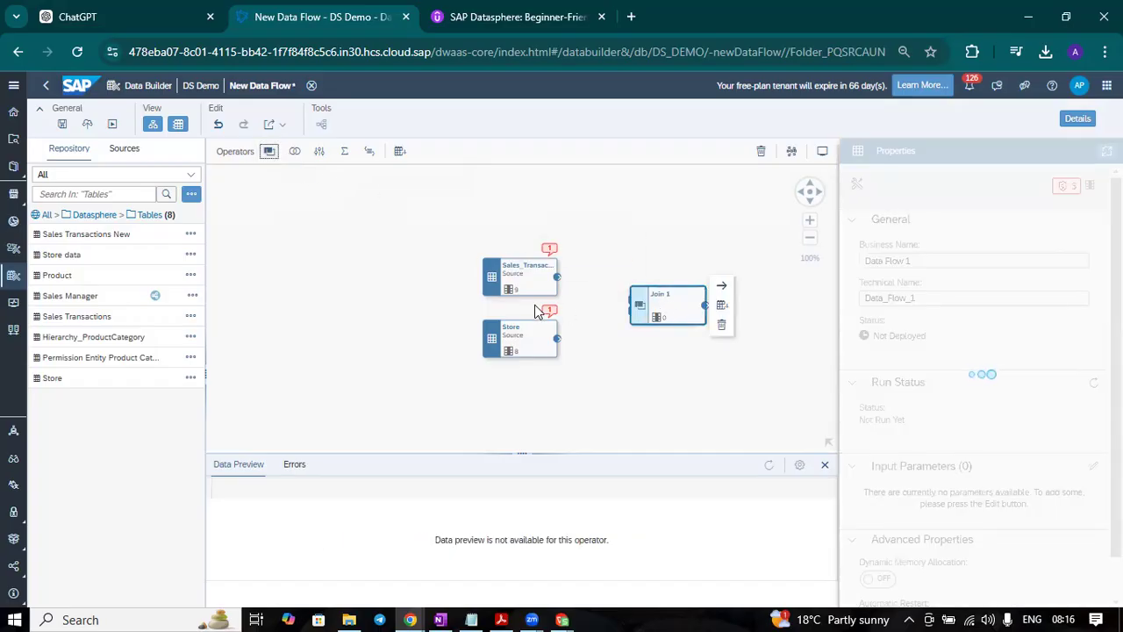
left_click_drag(556, 278, 641, 314)
left_click_drag(558, 342, 640, 297)
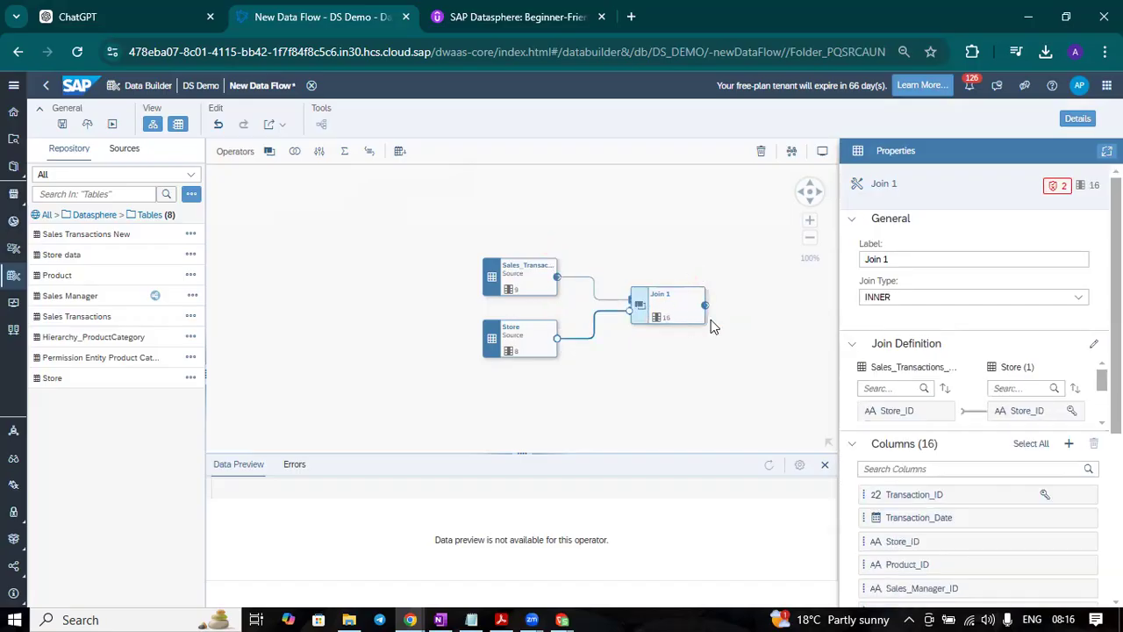
Step: Set the join type of Join 1 to LEFT OUTER and auto-arrange the diagram
left_click(676, 307)
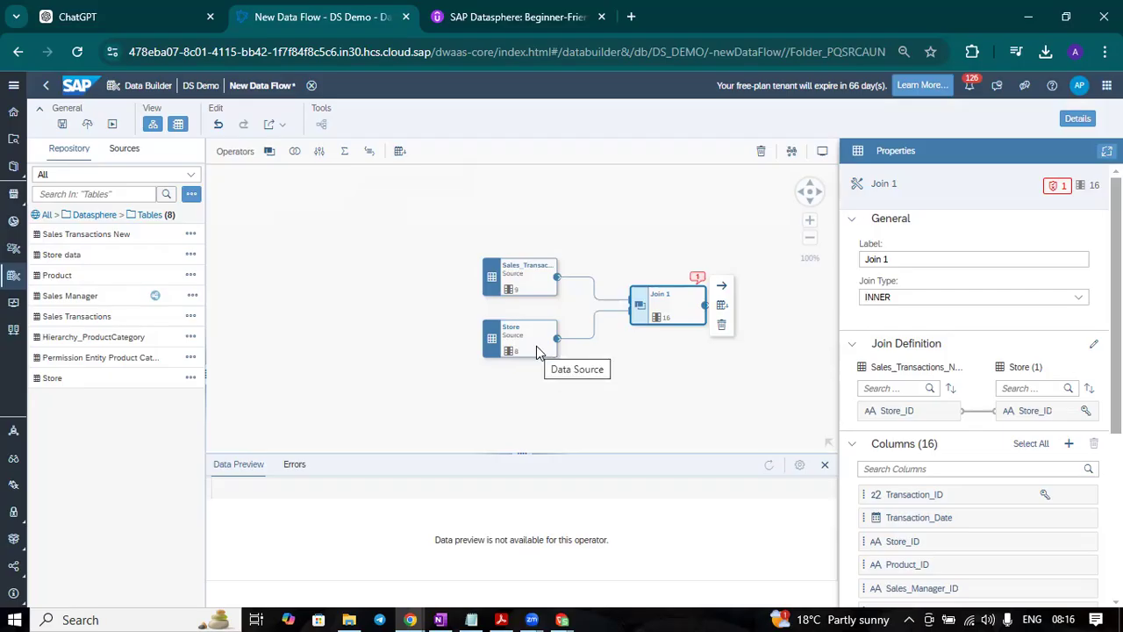
left_click(1005, 303)
left_click(933, 335)
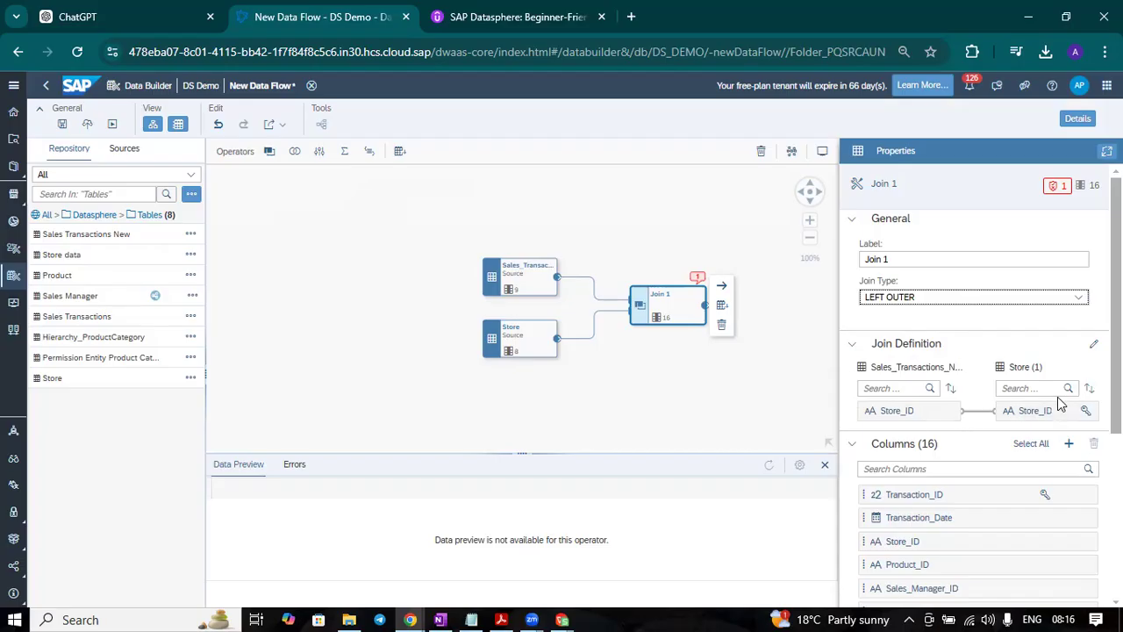
scroll(979, 385, "down", 1)
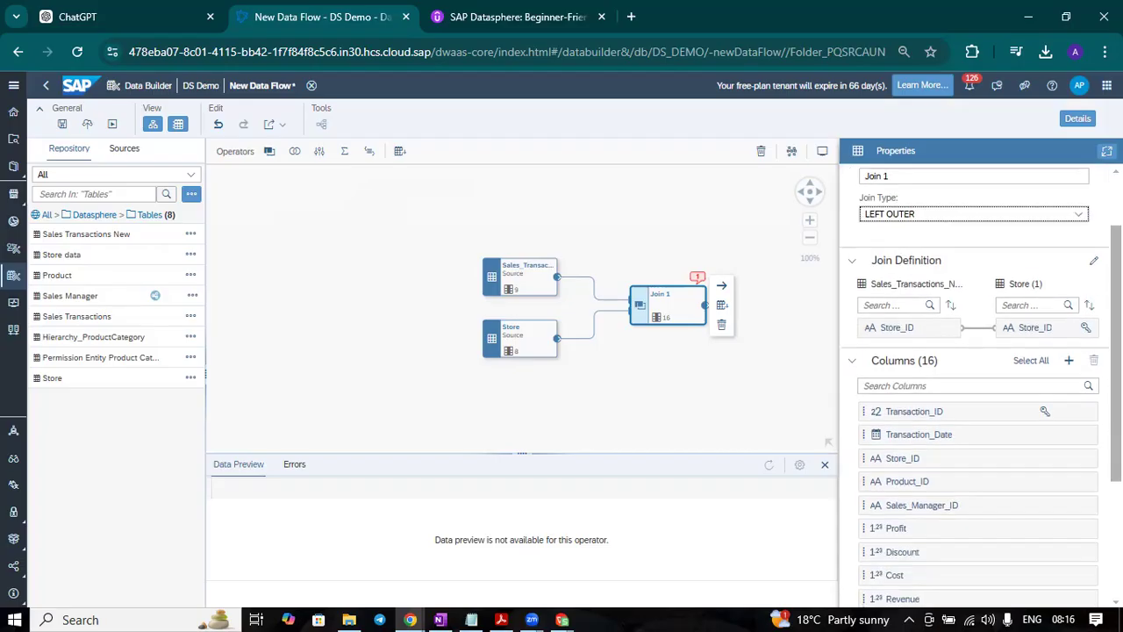
scroll(933, 422, "down", 3)
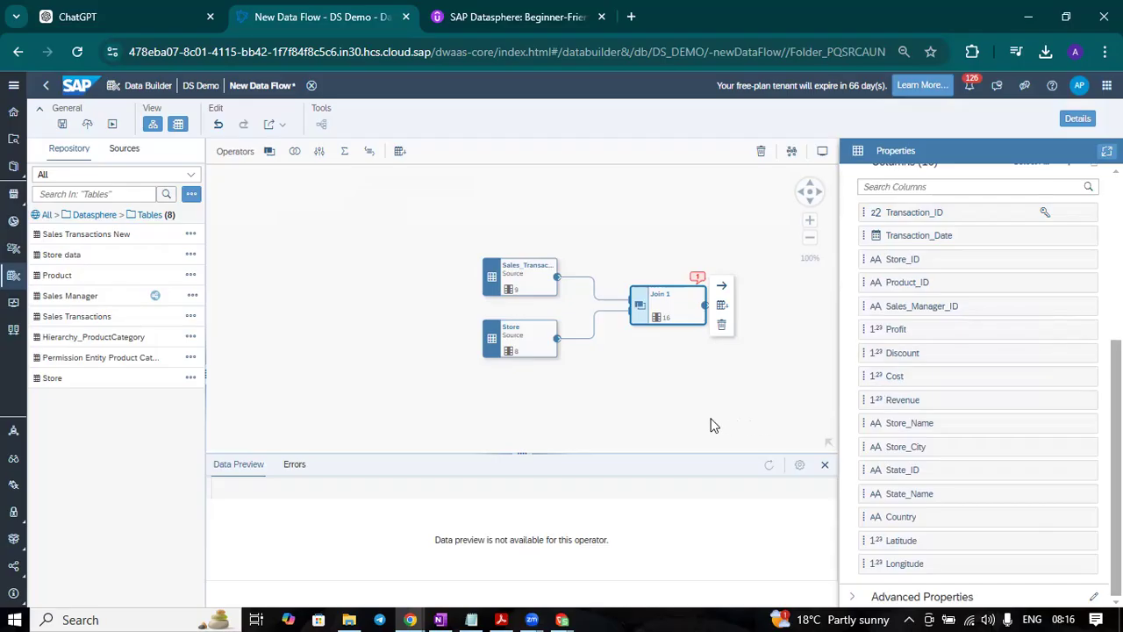
left_click(790, 153)
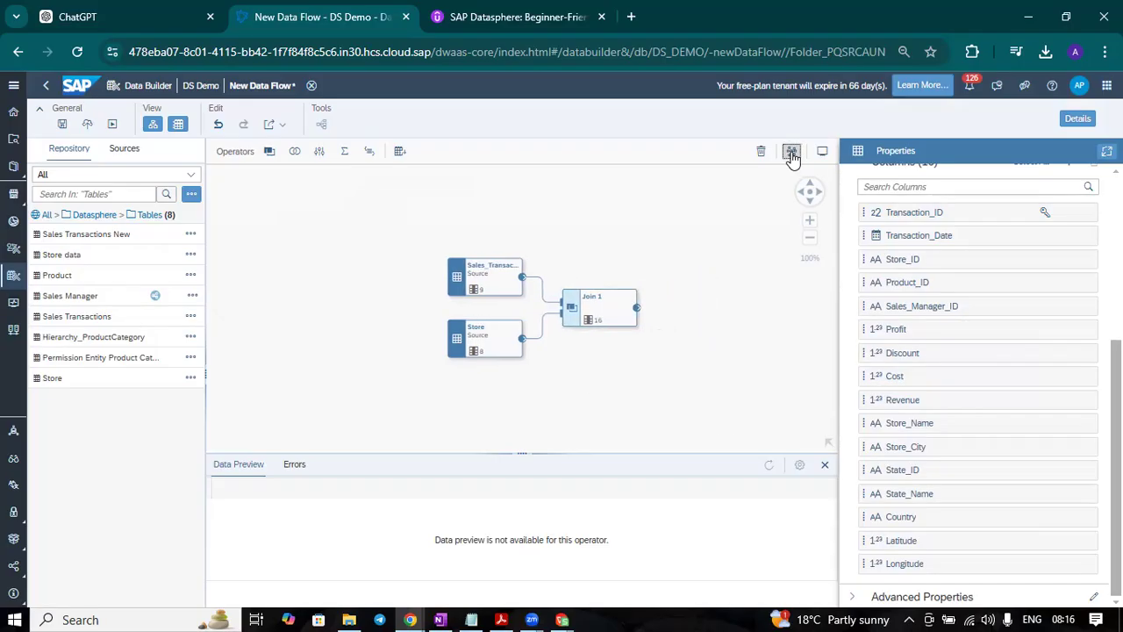
left_click(737, 293)
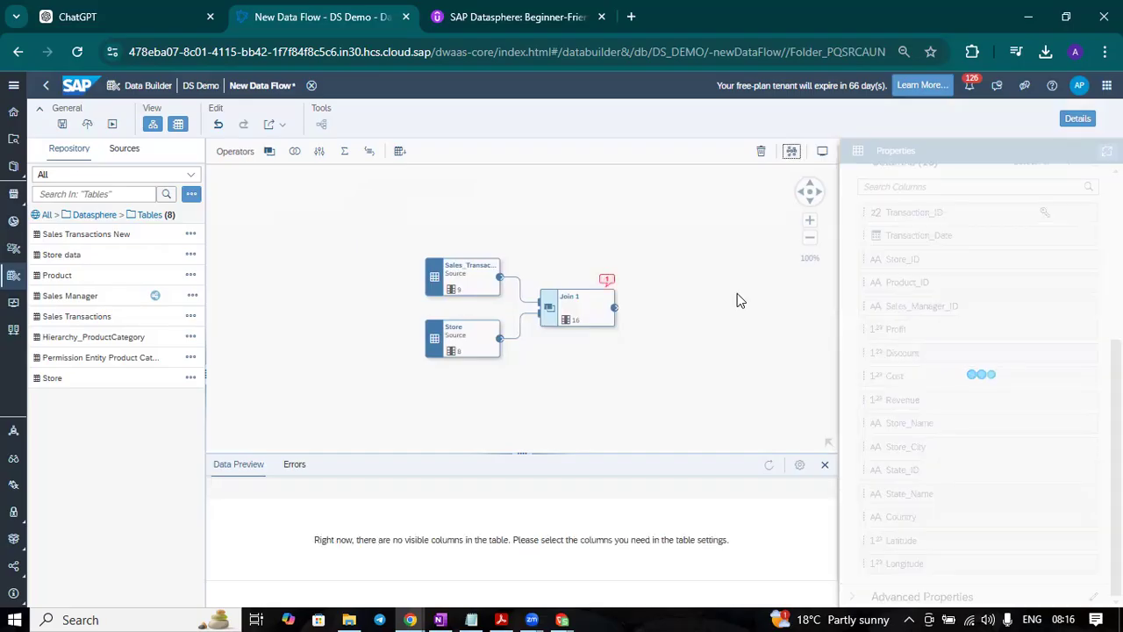
Step: Add a projection operator after Join 1 and connect the join's output to it
left_click(562, 306)
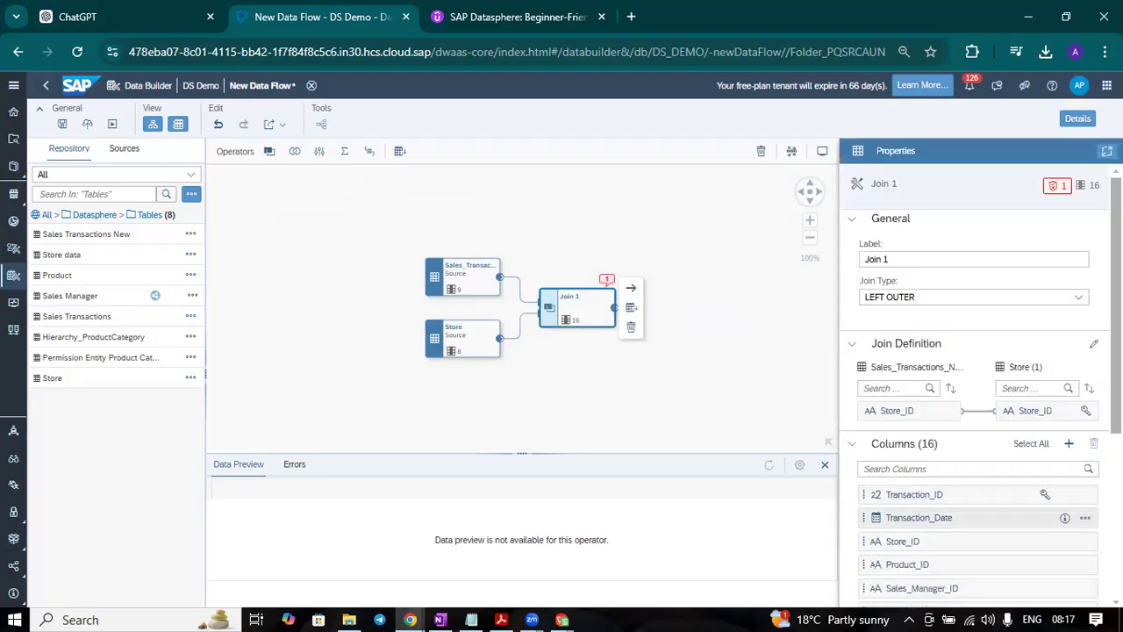
scroll(1058, 546, "down", 5)
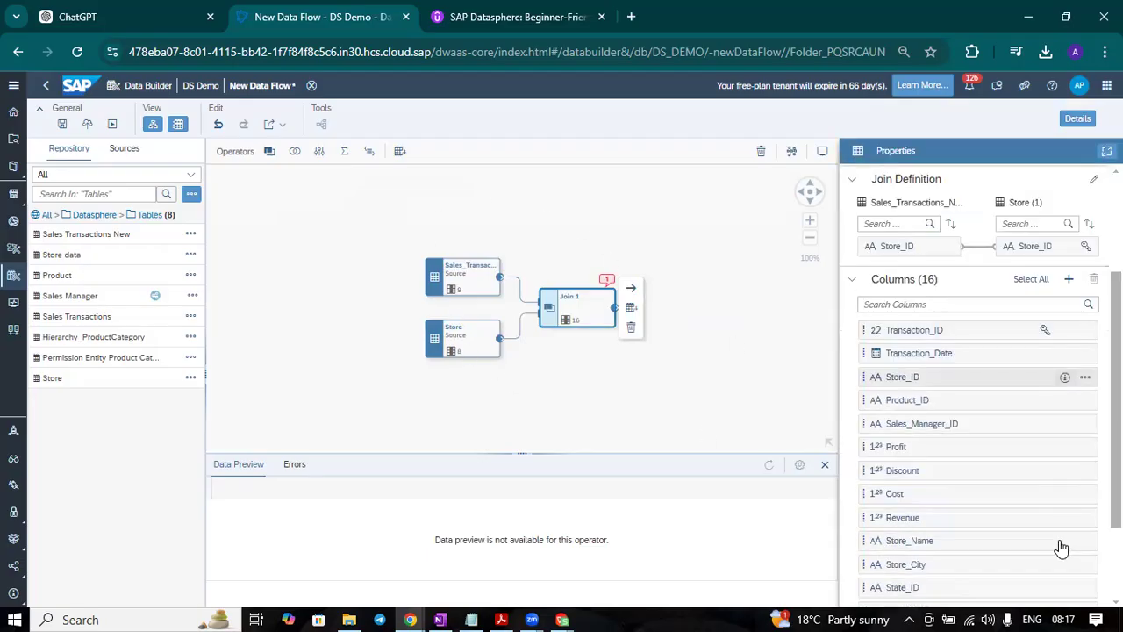
left_click(320, 153)
left_click_drag(319, 153, 683, 314)
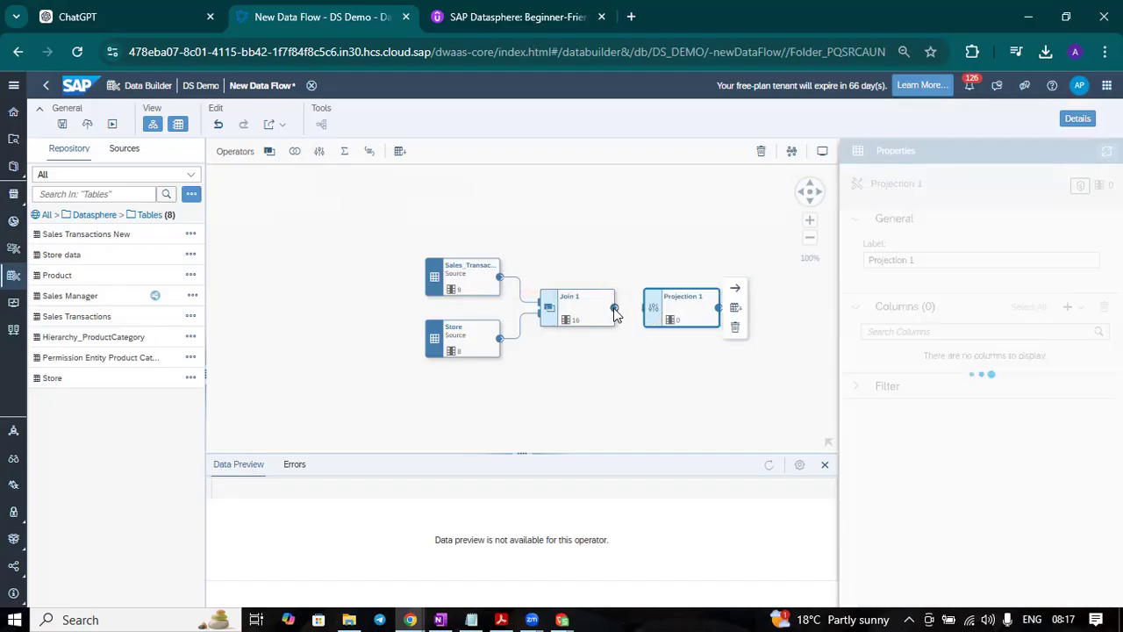
left_click_drag(615, 314, 687, 311)
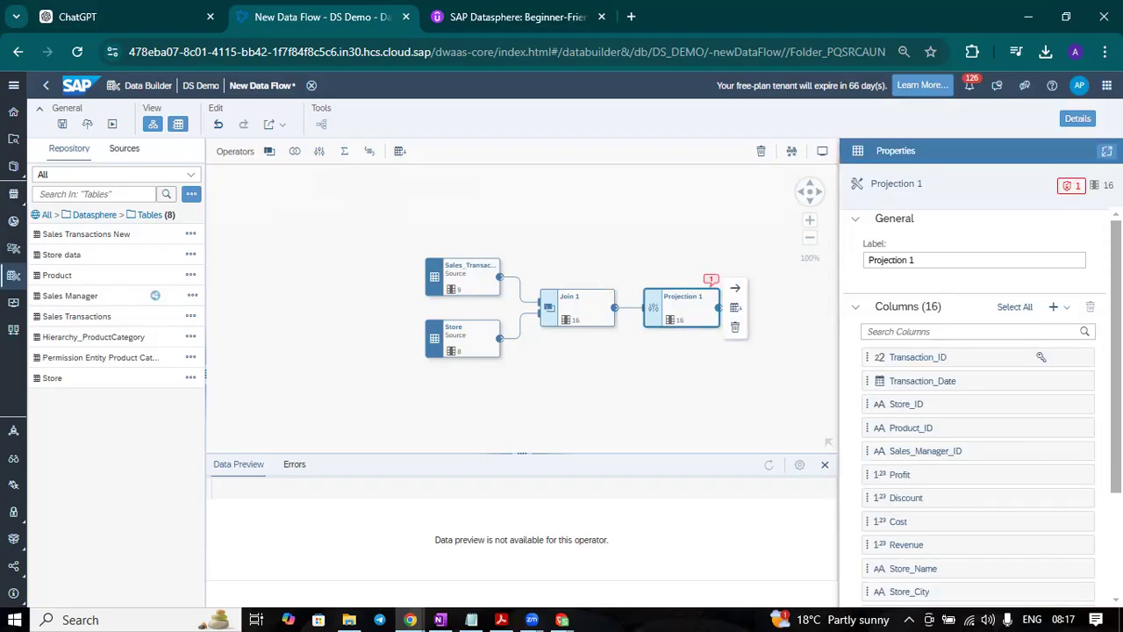
Step: Remove the Longitude, Latitude, Country, State_Name, State_ID and Store_City columns from Projection 1
scroll(978, 403, "down", 3)
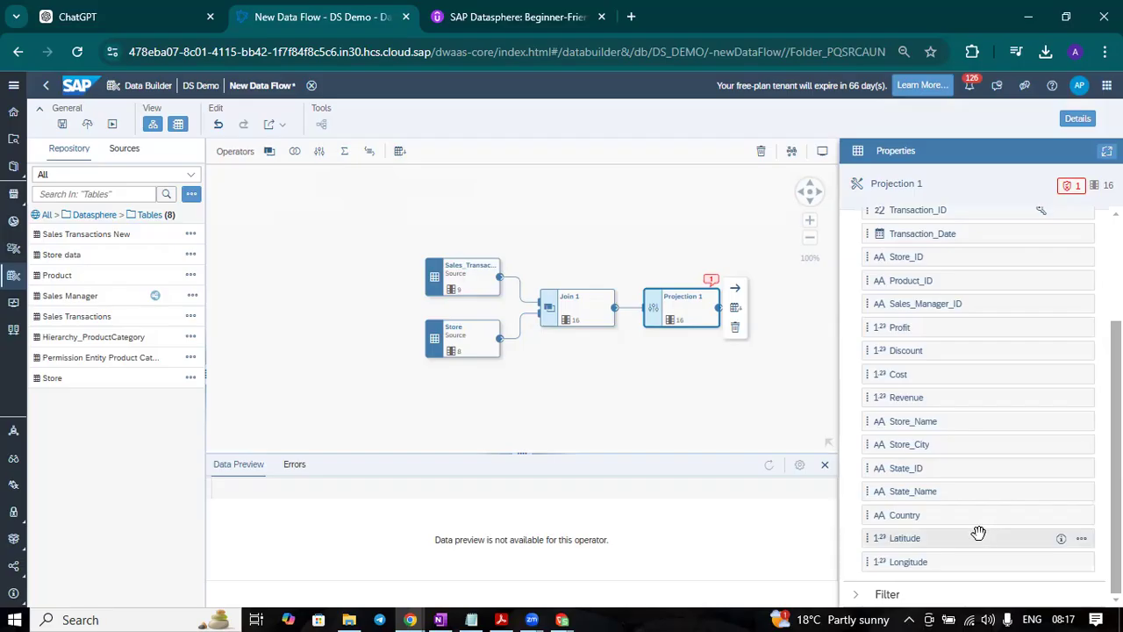
mouse_move(1020, 563)
left_click(1081, 563)
left_click(1078, 527)
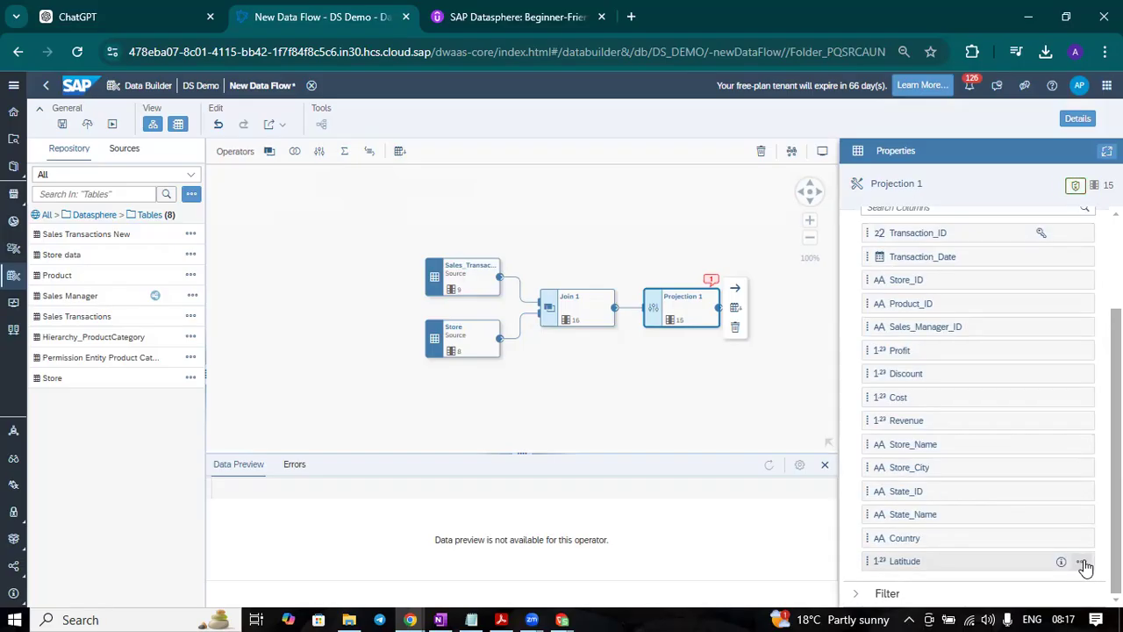
left_click(1082, 562)
left_click(1079, 525)
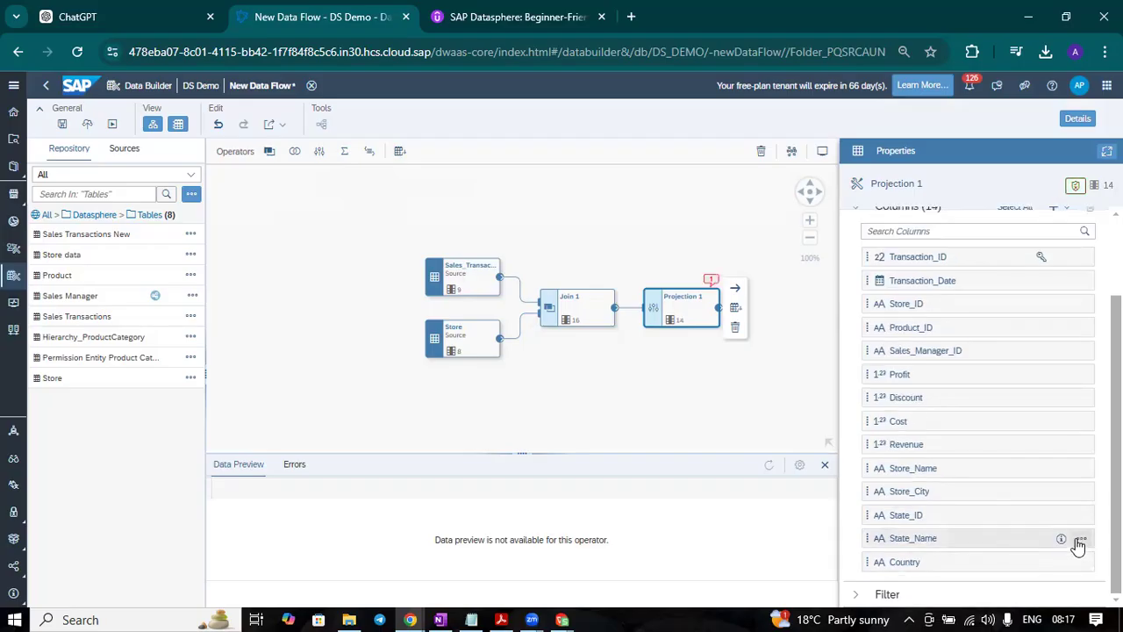
left_click(1081, 562)
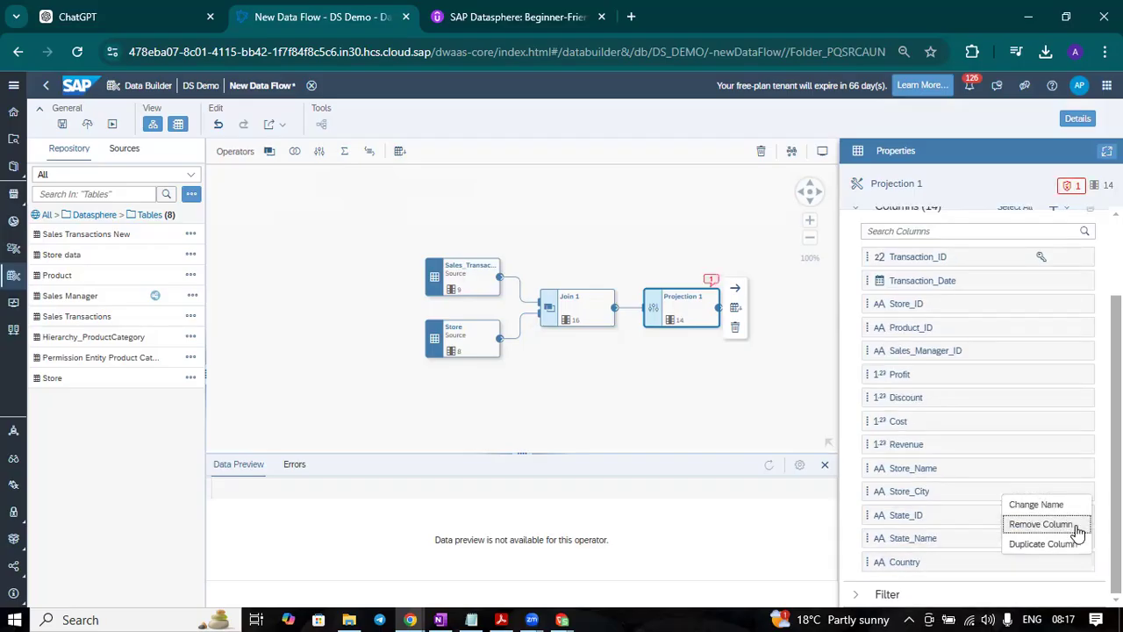
left_click(1079, 525)
left_click(1082, 563)
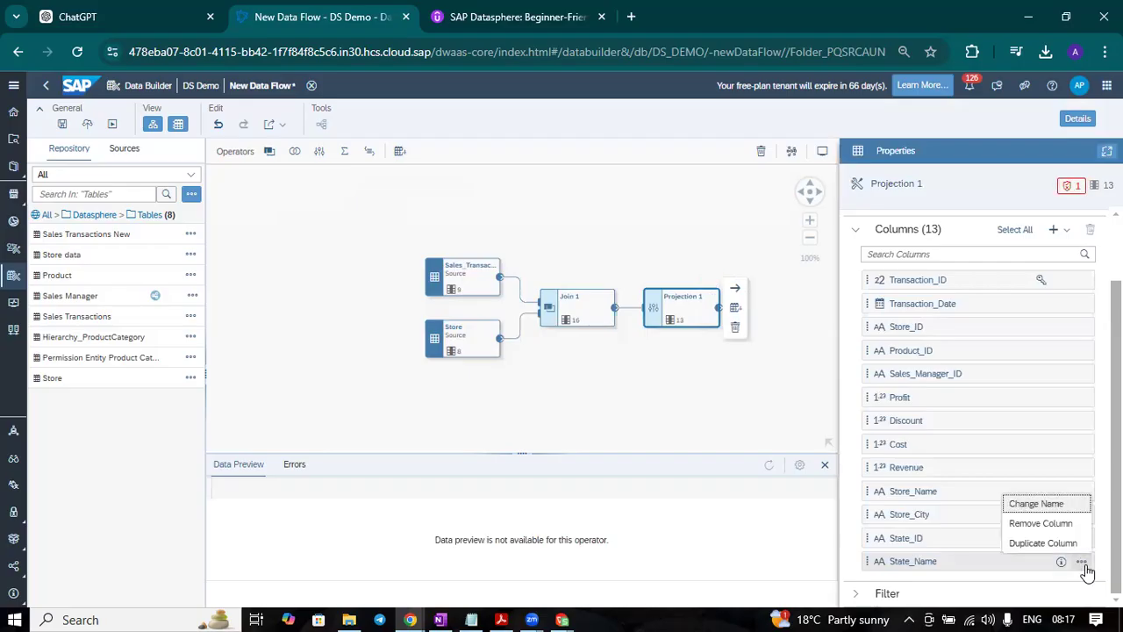
left_click(1074, 526)
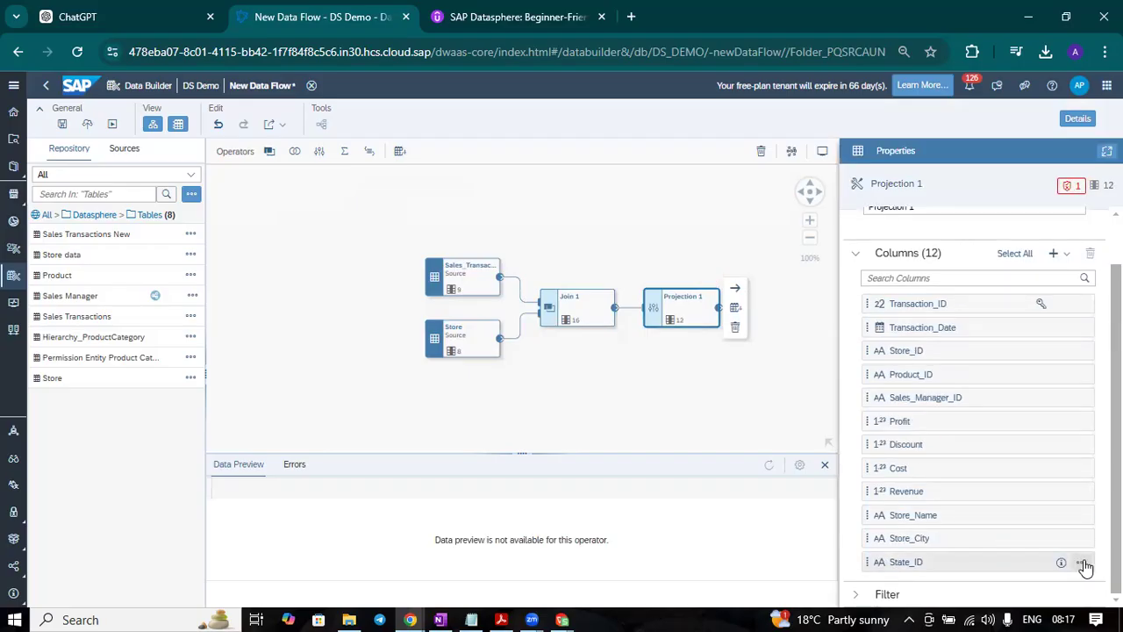
left_click(1081, 562)
left_click(1077, 525)
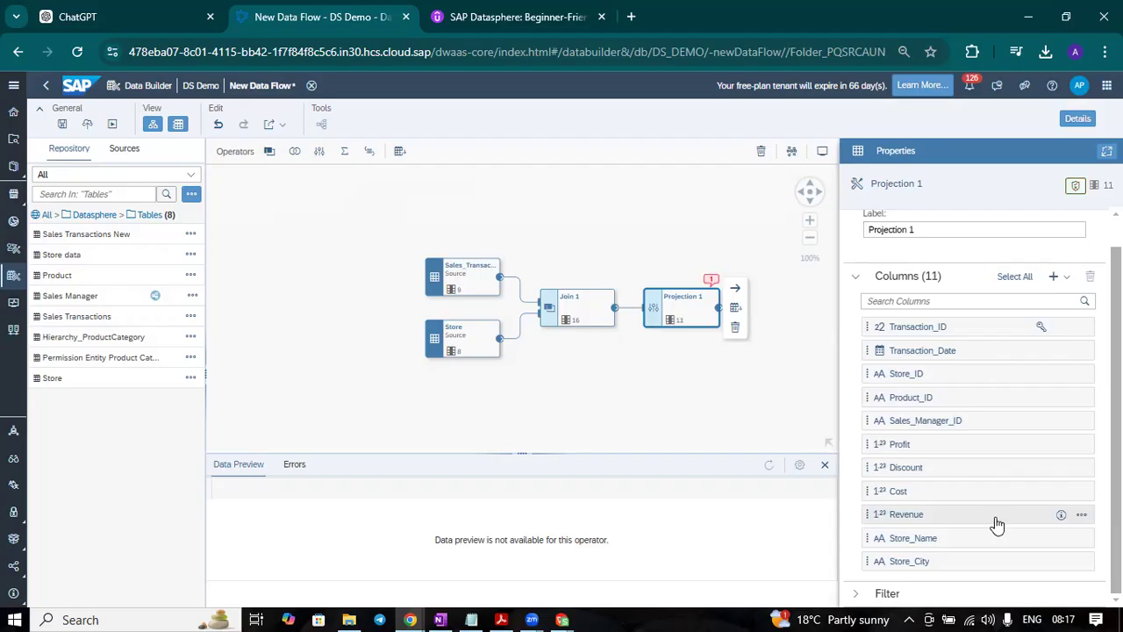
left_click(1081, 563)
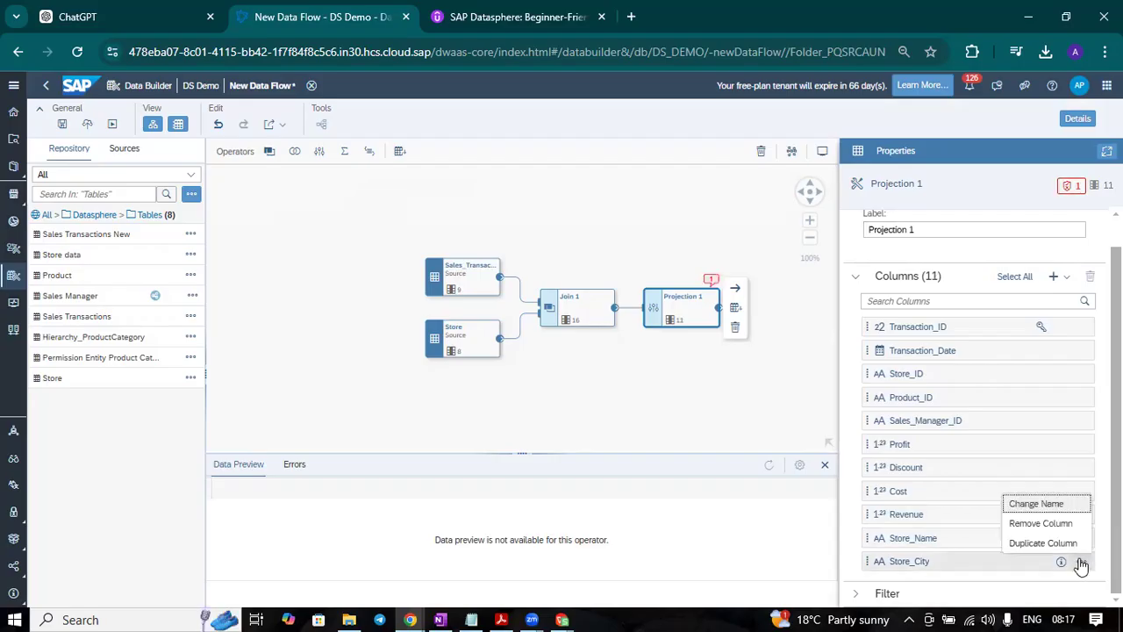
left_click(1074, 525)
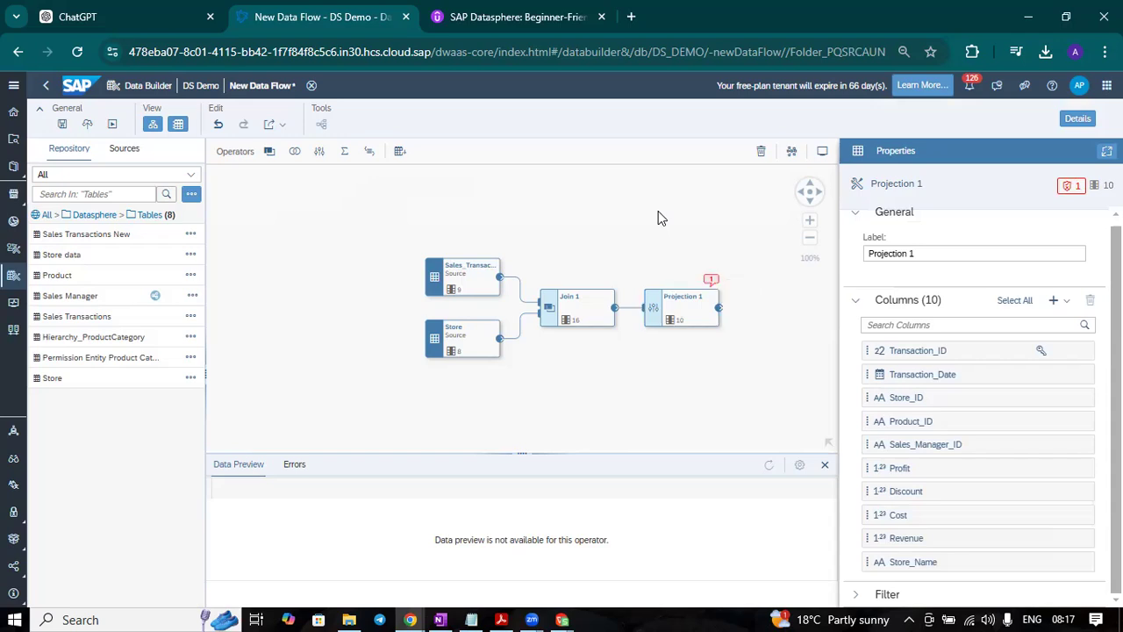
left_click(706, 316)
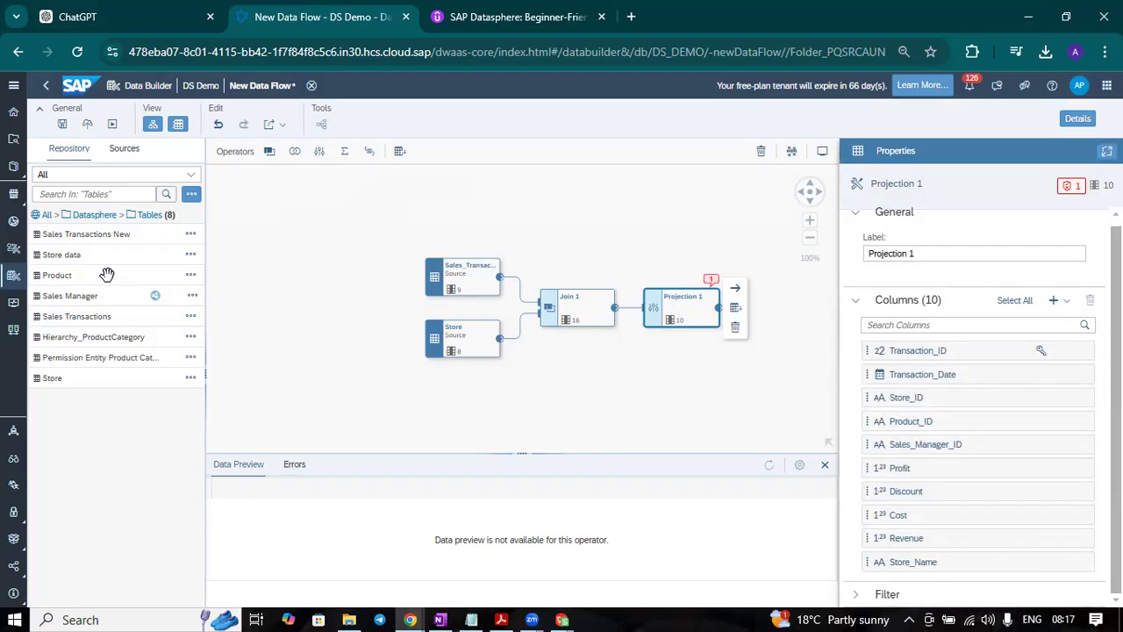
Step: Add the Product table as a single source and place it below Projection 1, auto-arranging the other nodes
left_click_drag(106, 275, 707, 393)
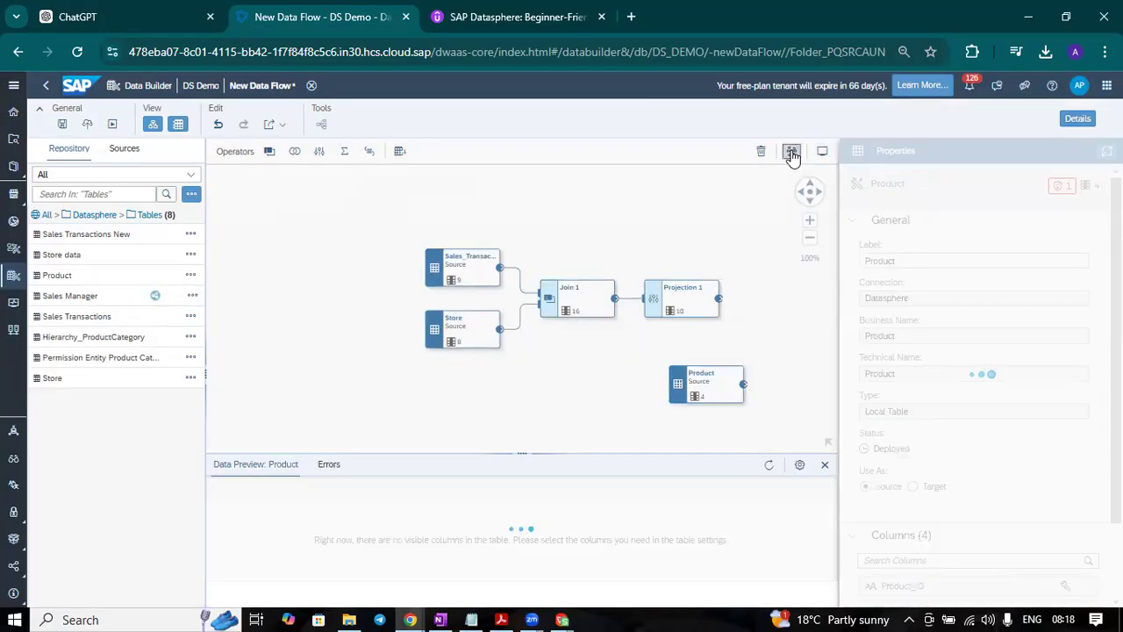
left_click(792, 153)
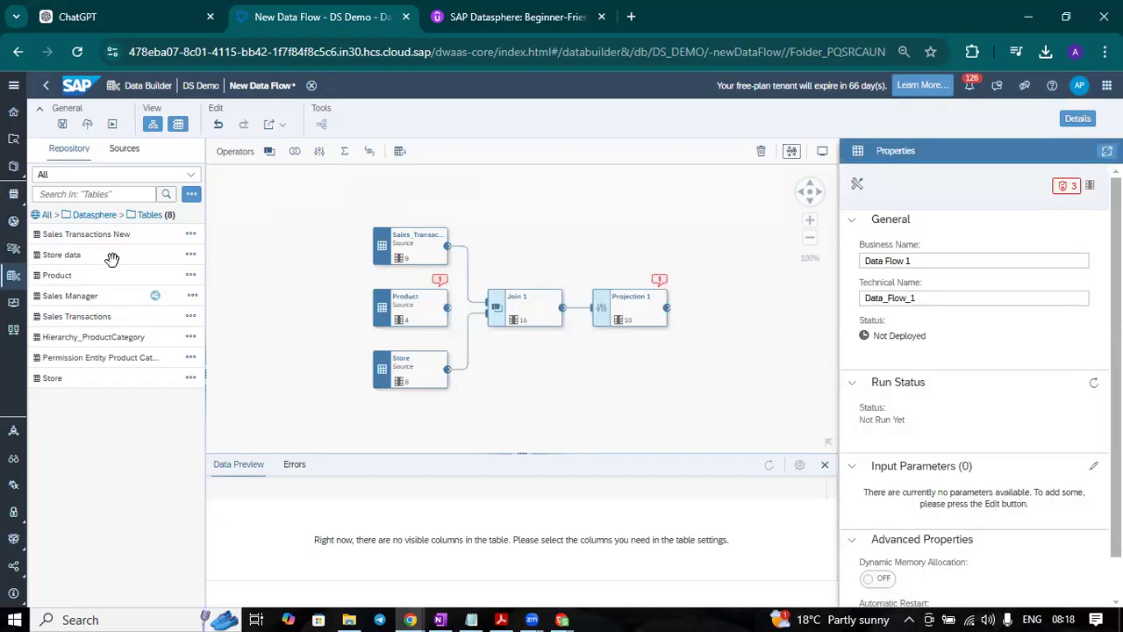
left_click_drag(114, 276, 644, 378)
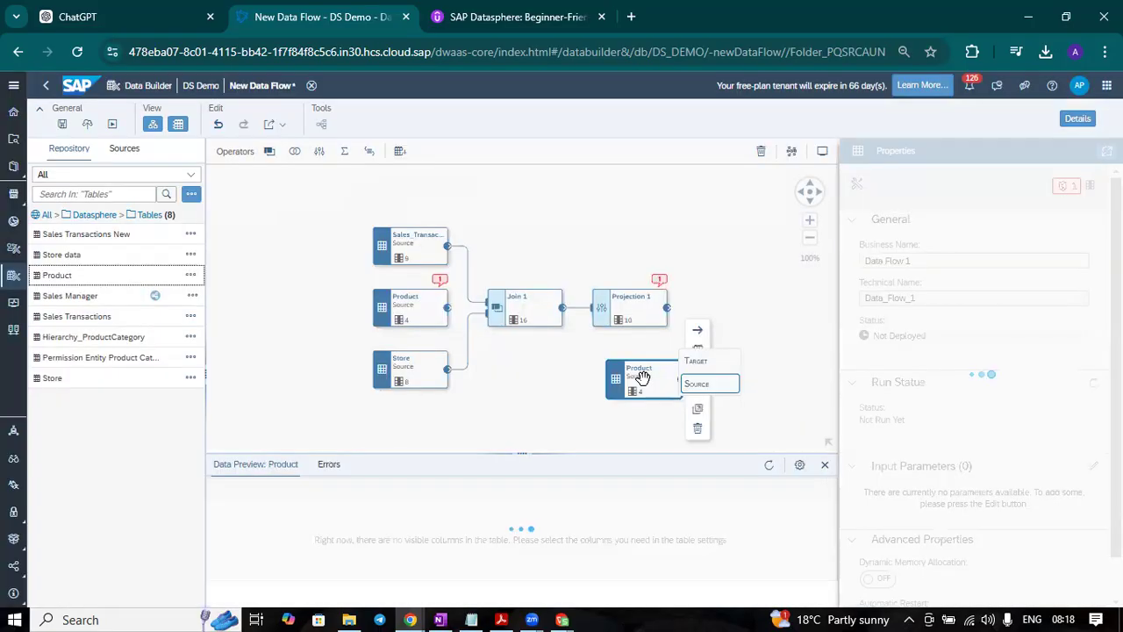
left_click(697, 427)
left_click_drag(399, 301, 609, 369)
left_click(635, 383)
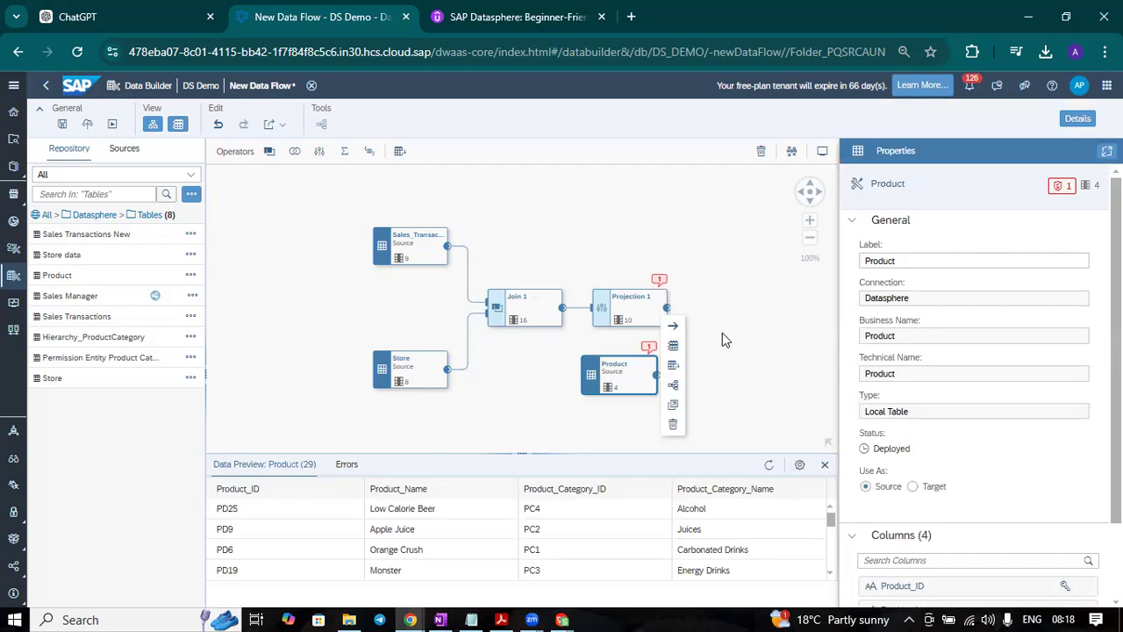
Step: Add a second join operator combining Projection 1 with the Product source, and set its join type to LEFT OUTER
left_click_drag(269, 151, 705, 314)
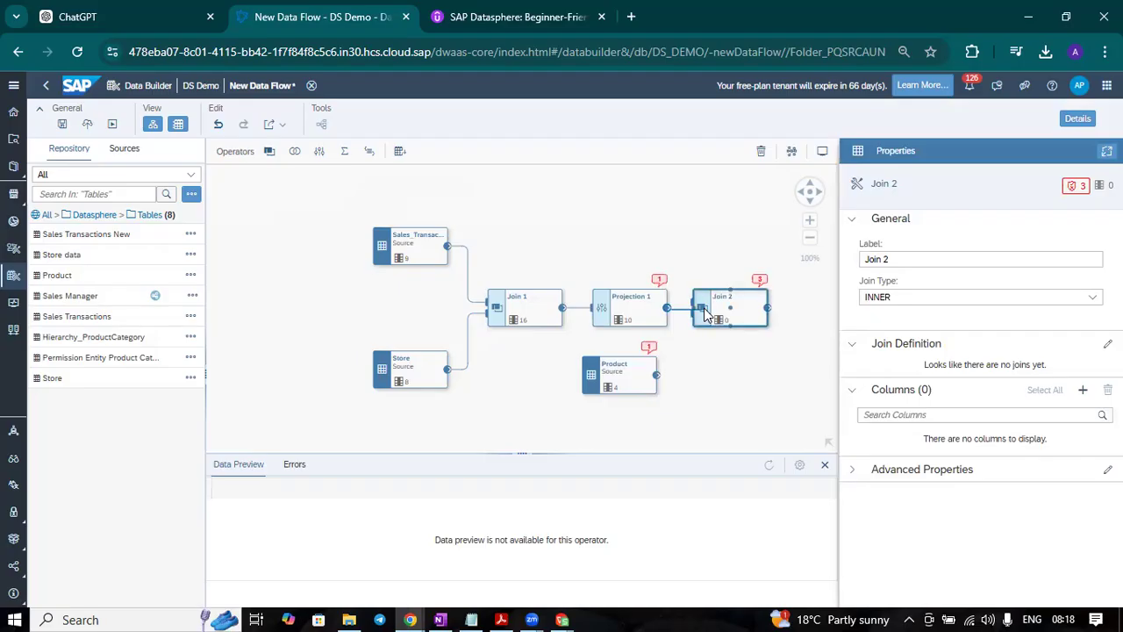
left_click_drag(656, 375, 702, 309)
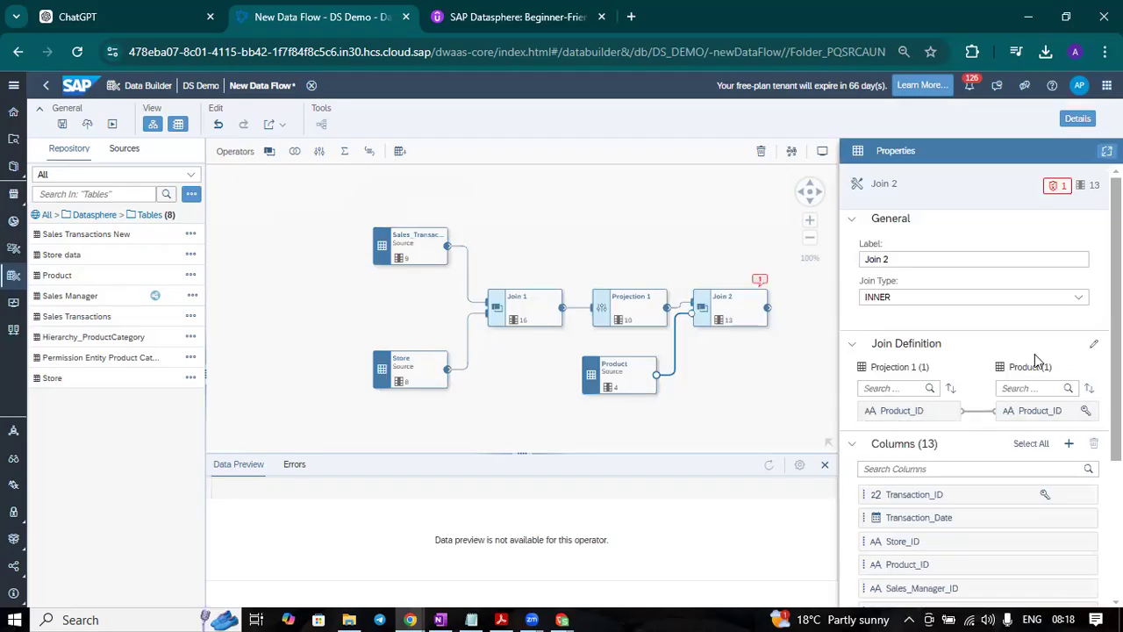
left_click(985, 298)
left_click(917, 335)
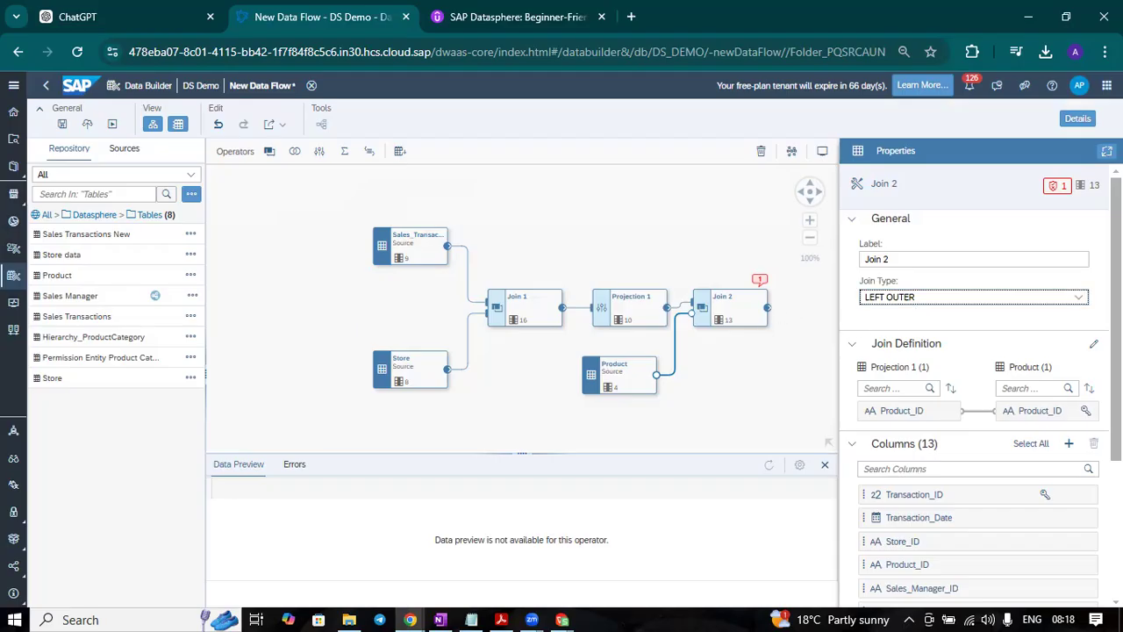
Step: Remove the Product_Category_Name and Product_Category_ID columns from Join 2
scroll(973, 395, "down", 3)
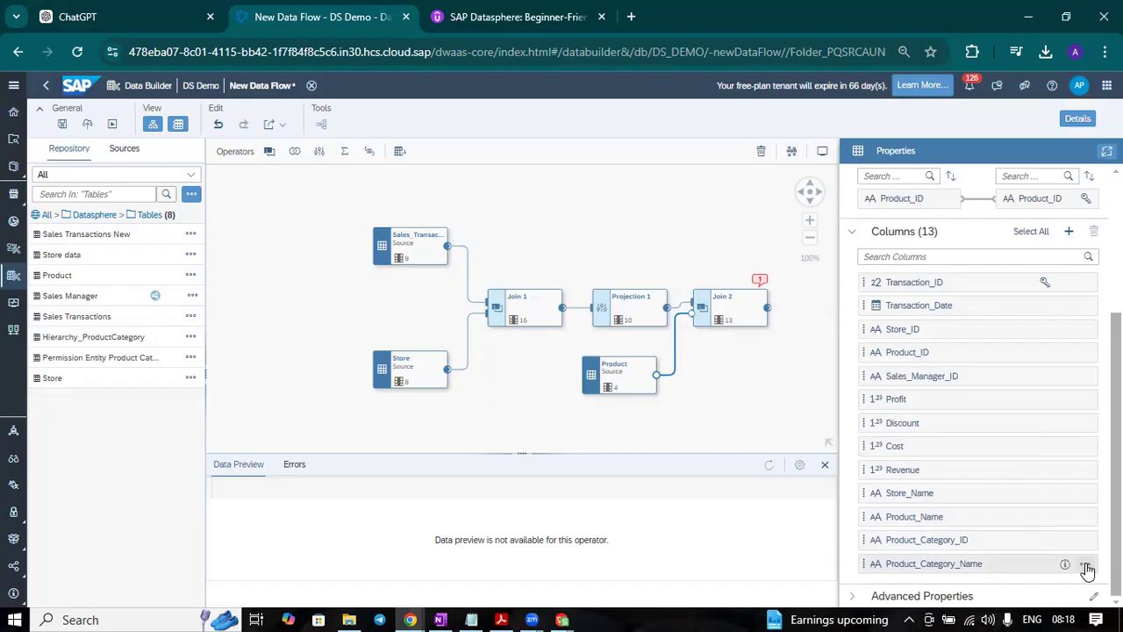
left_click(1085, 565)
left_click(1079, 525)
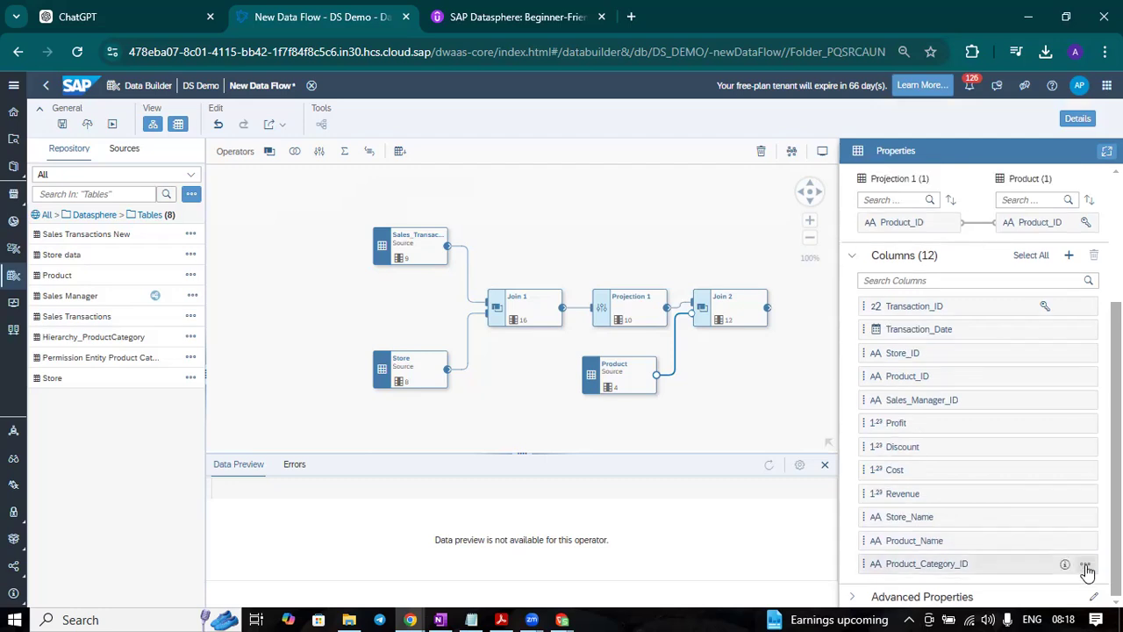
left_click(1085, 566)
left_click(1081, 534)
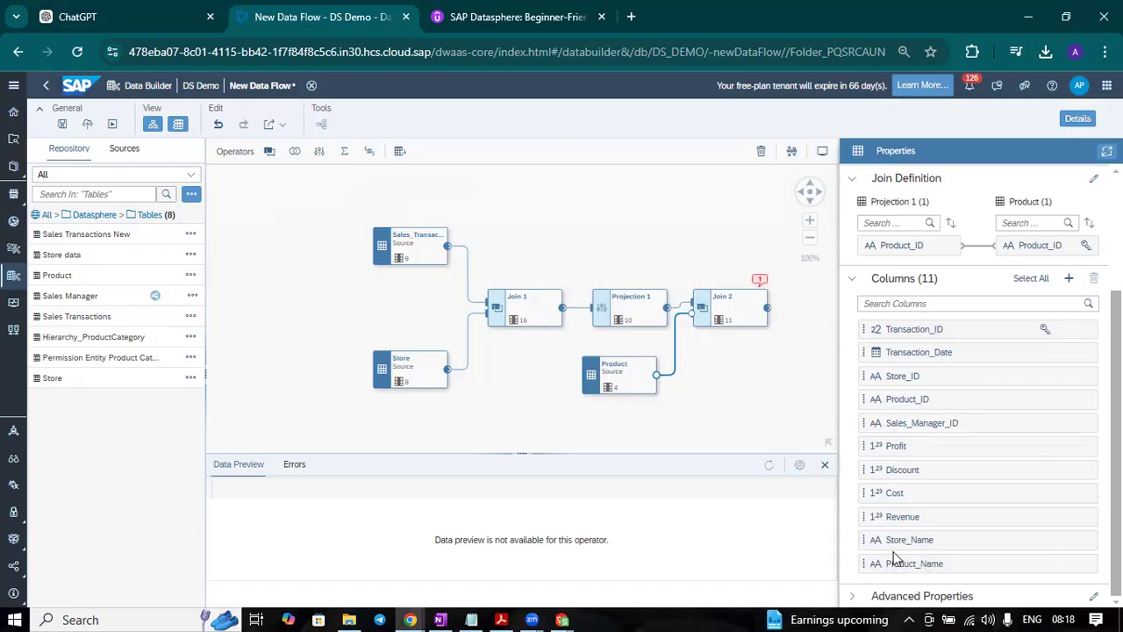
Step: Reorder Join 2's columns so Store_Name follows Store_ID and Product_Name follows Product_ID
left_click_drag(863, 548, 864, 401)
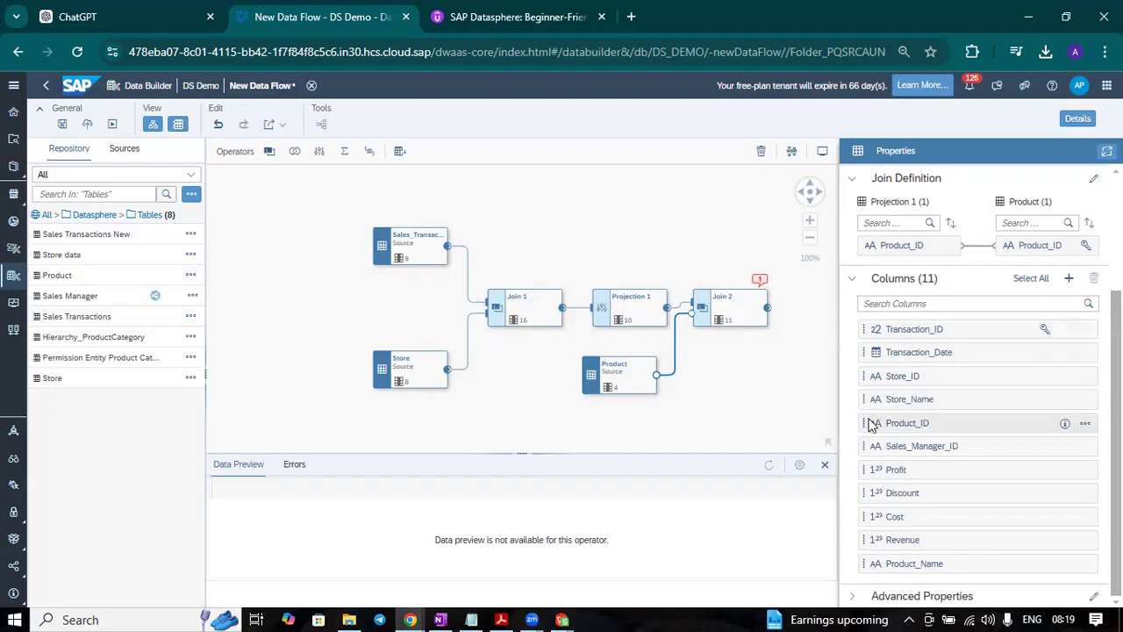
left_click_drag(864, 566, 881, 441)
left_click(791, 428)
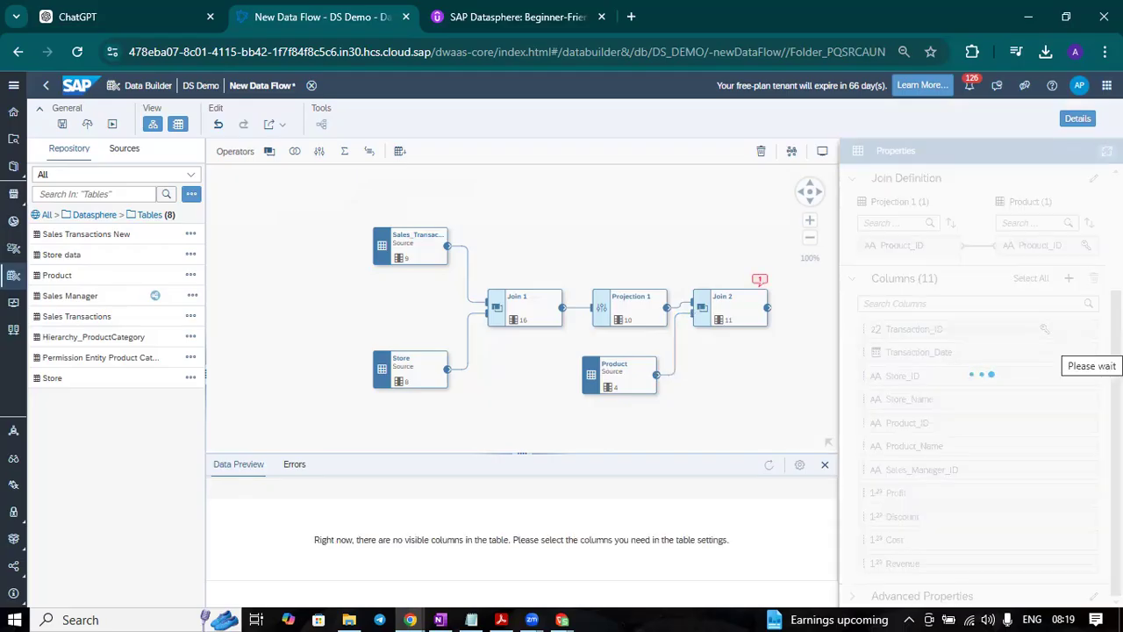
Step: Review the column lists of Join 2 and Projection 1, and look at Projection 1's filter expression settings
left_click(748, 307)
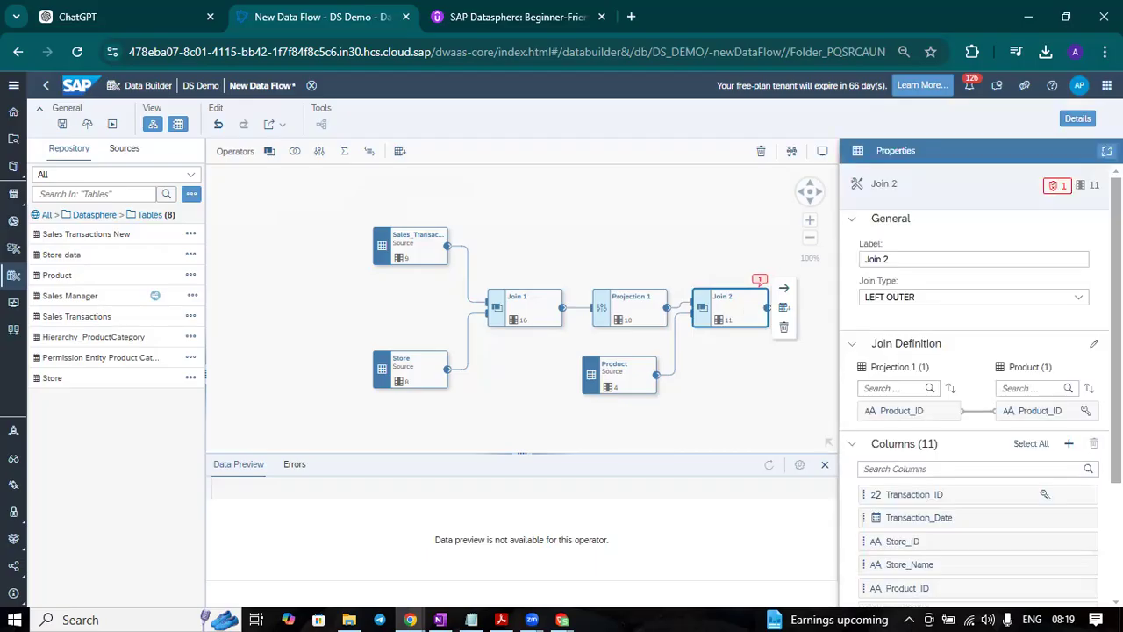
scroll(973, 386, "down", 2)
left_click(636, 316)
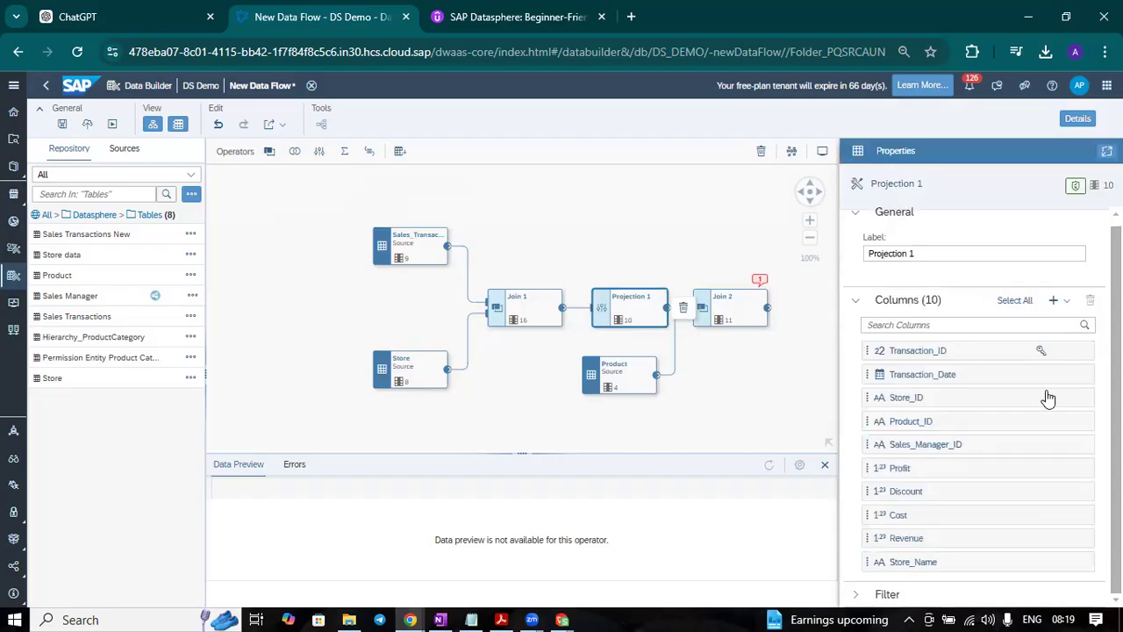
left_click(856, 300)
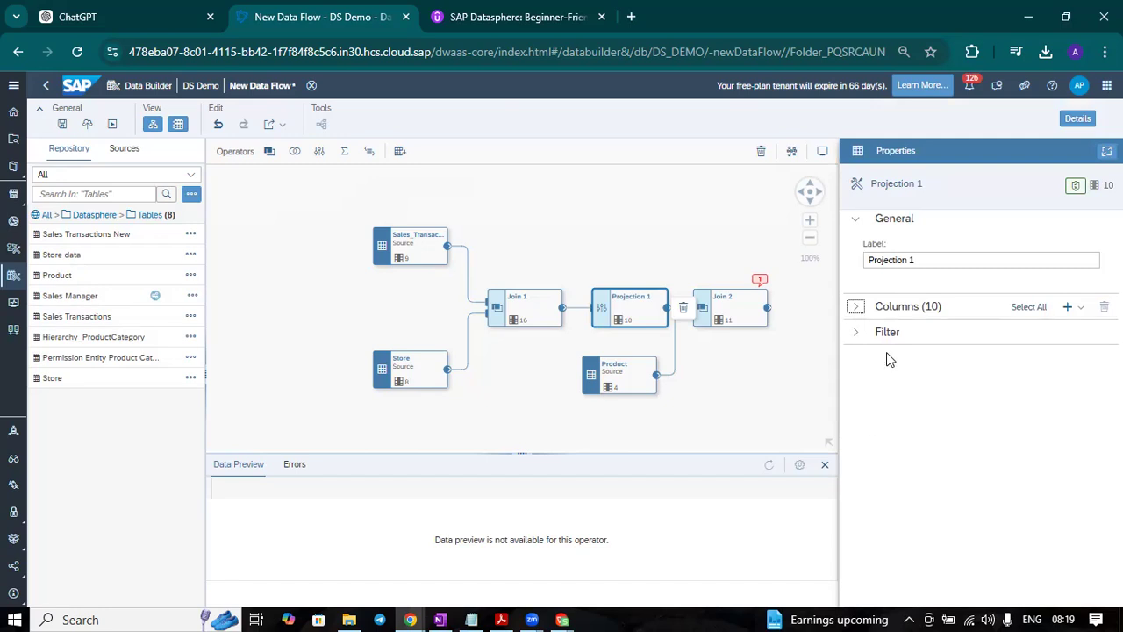
left_click(856, 337)
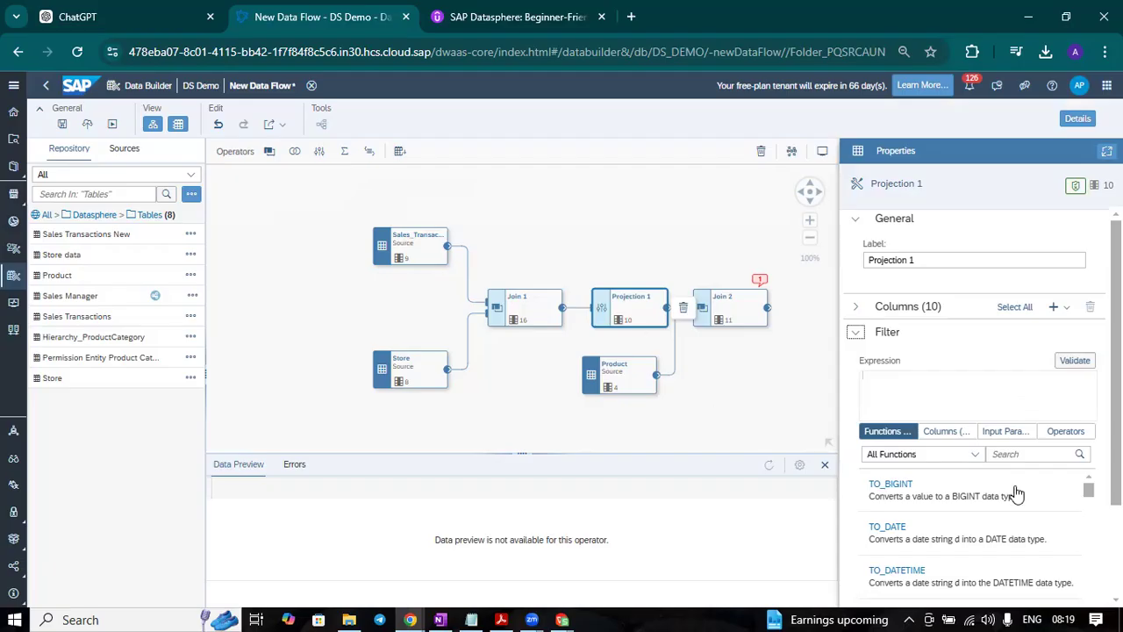
left_click(856, 332)
left_click(735, 309)
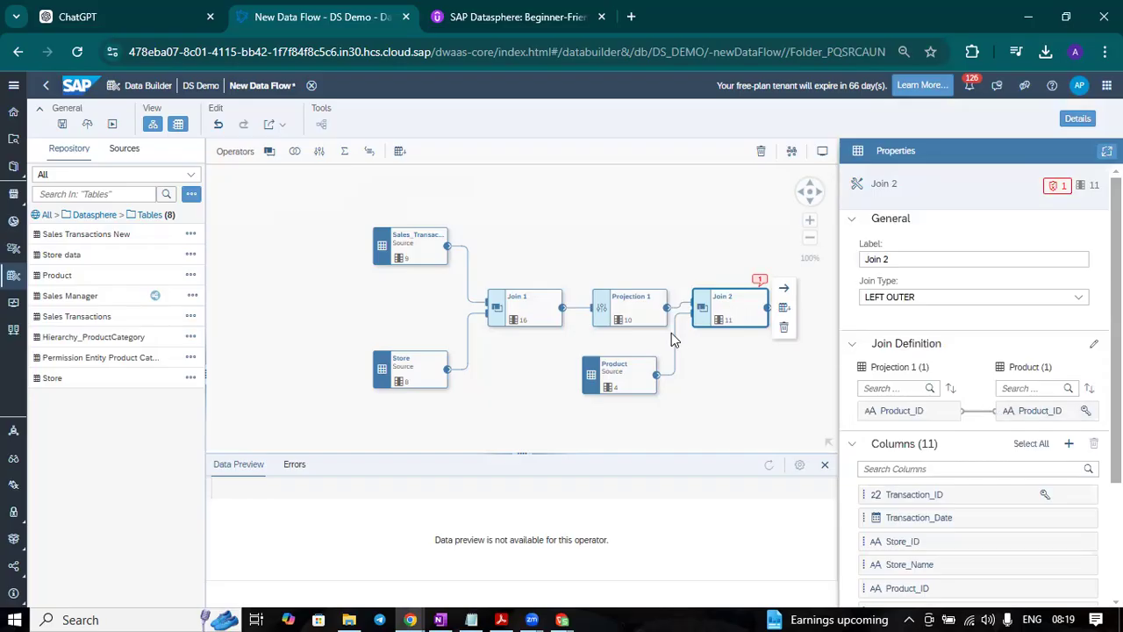
scroll(1009, 500, "down", 1)
scroll(1009, 499, "down", 2)
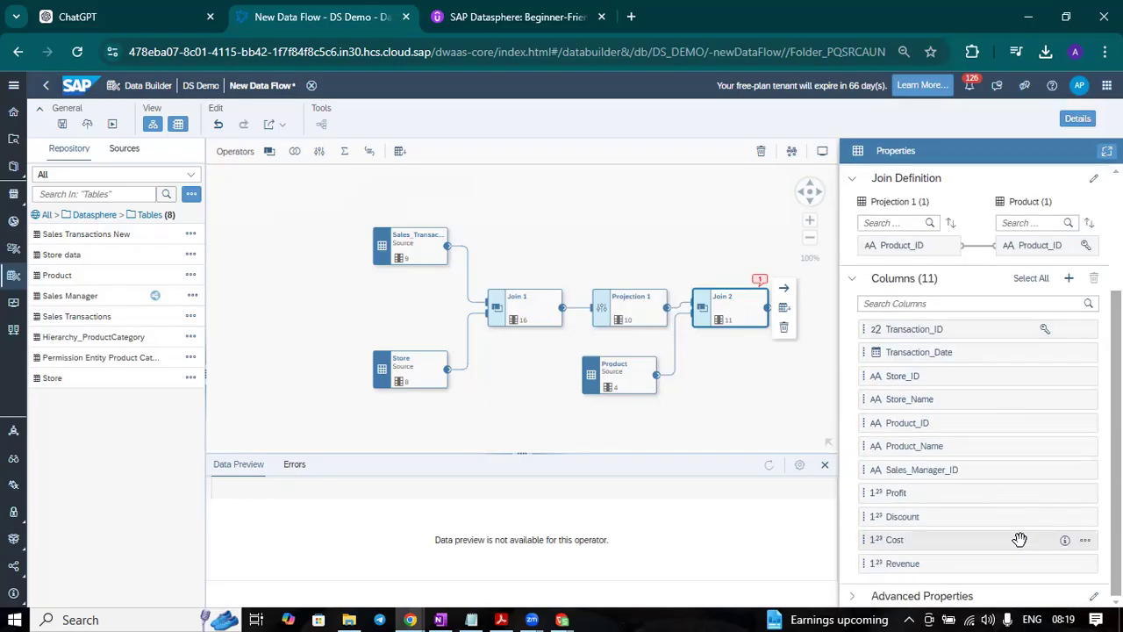
scroll(991, 527, "up", 3)
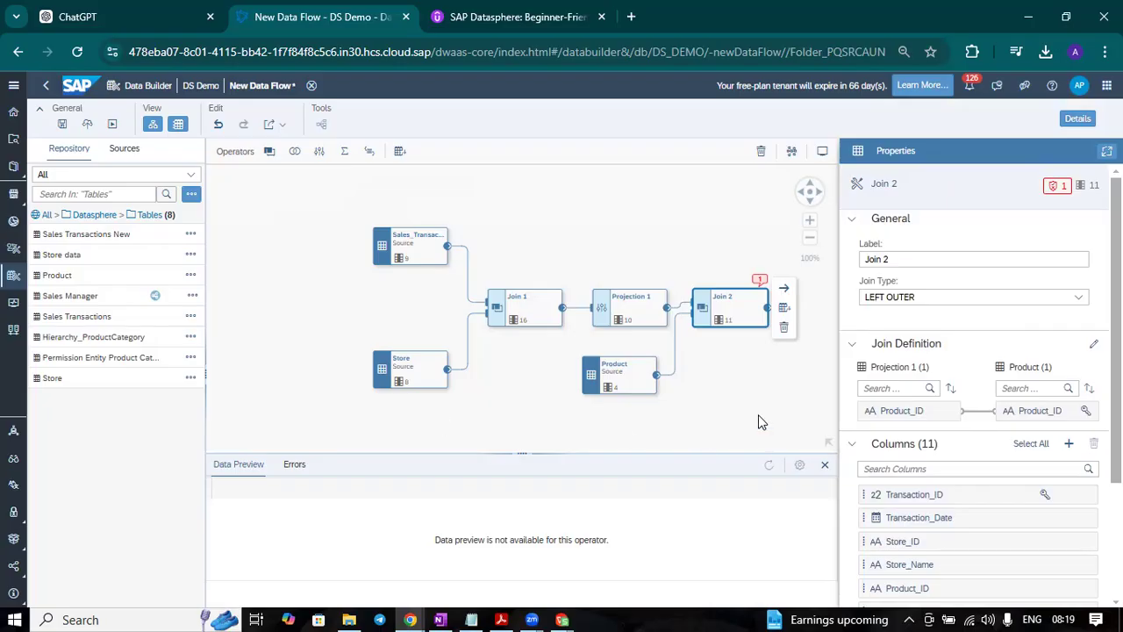
Step: Auto-arrange the diagram, then add an aggregation operator after Join 2 and connect the join's output to it
left_click(791, 151)
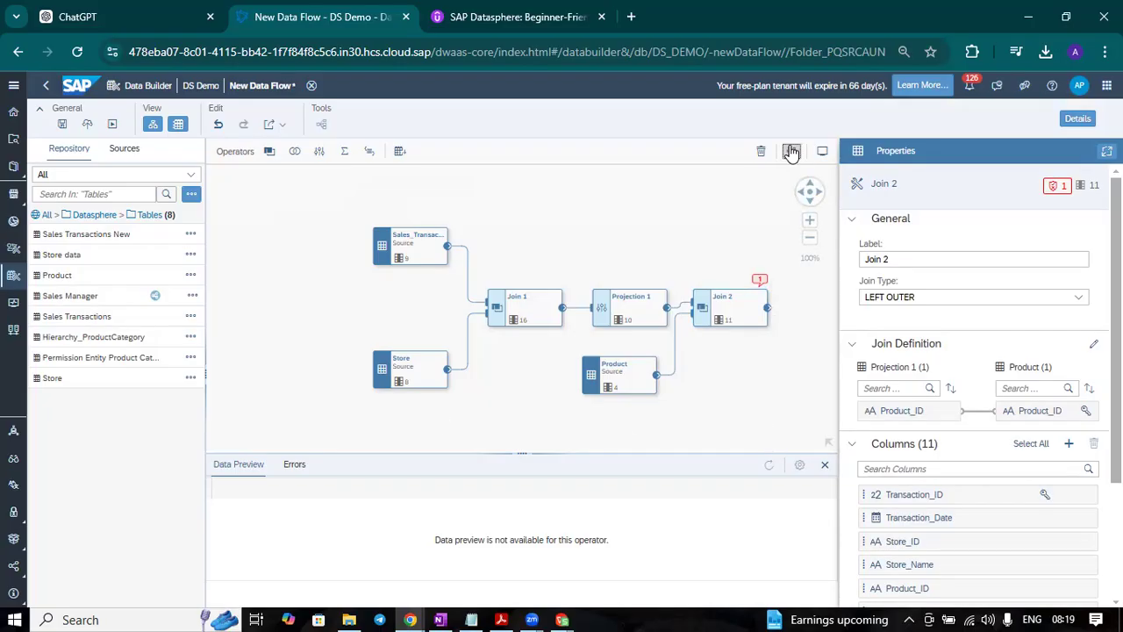
left_click(631, 200)
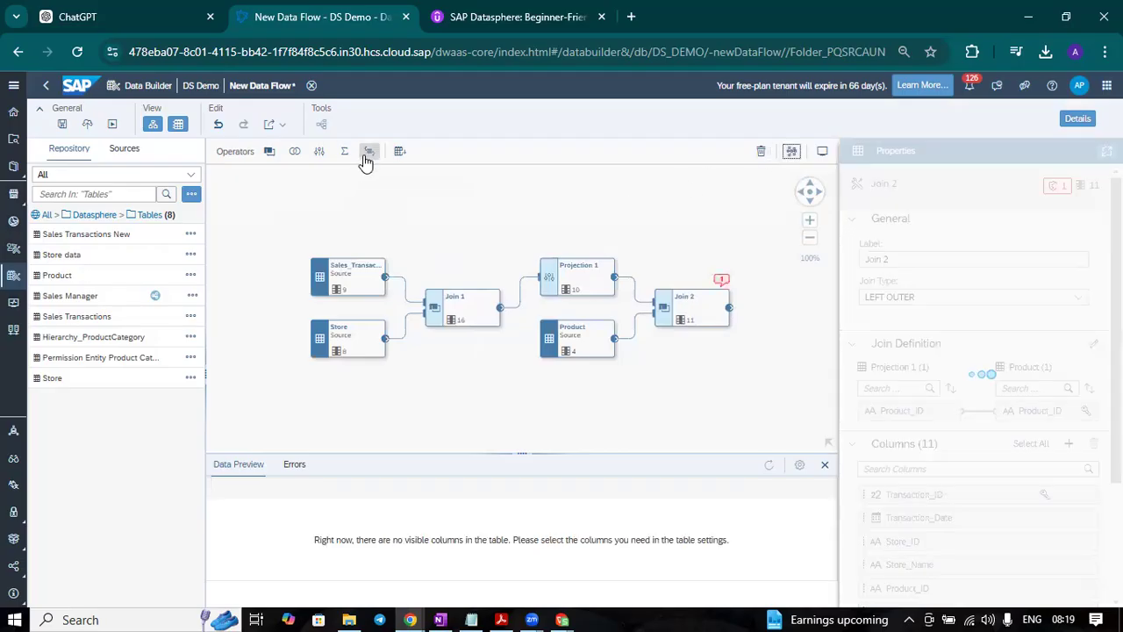
left_click_drag(350, 158, 781, 312)
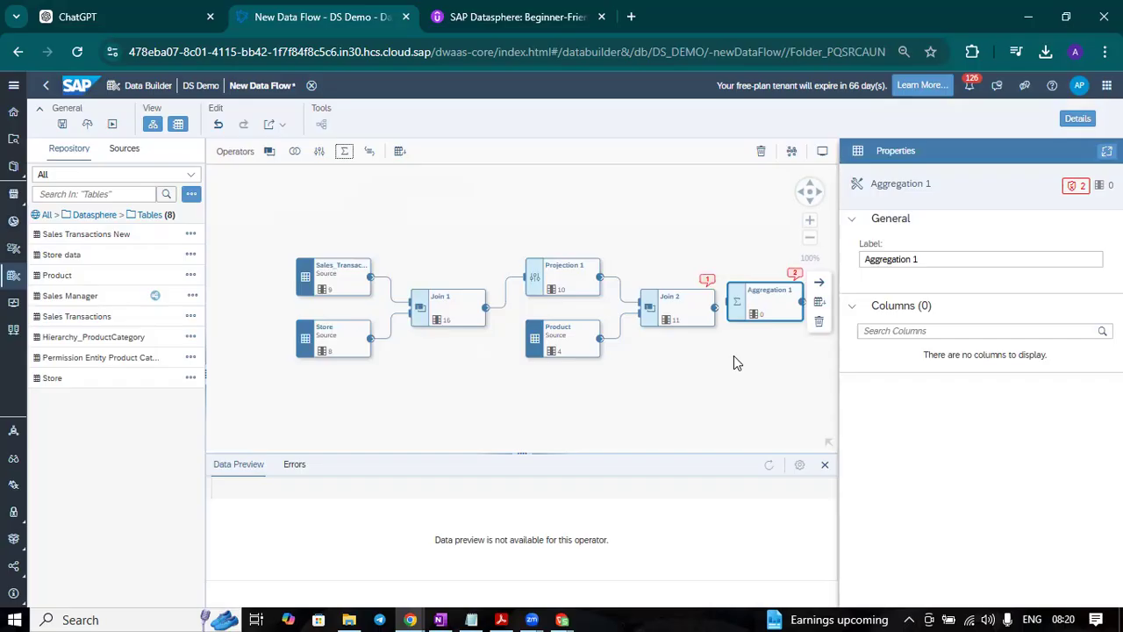
left_click_drag(715, 308, 742, 317)
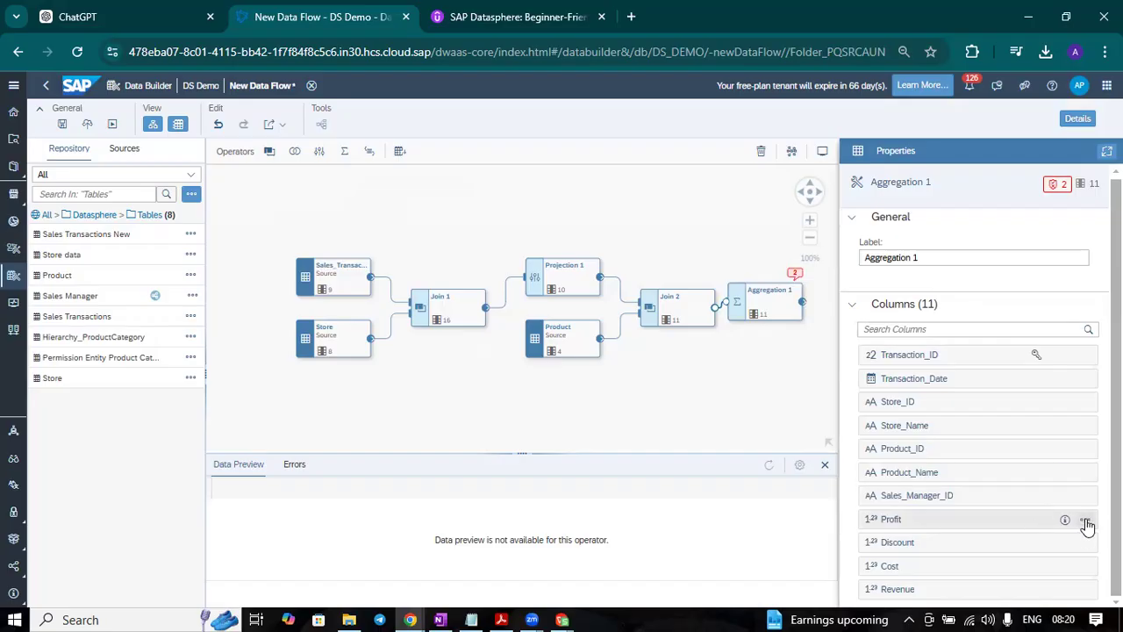
Step: Set the aggregation of the Profit, Discount, Cost and Revenue columns in Aggregation 1 to SUM
left_click(1085, 522)
mouse_move(1086, 542)
left_click(956, 456)
left_click(1085, 544)
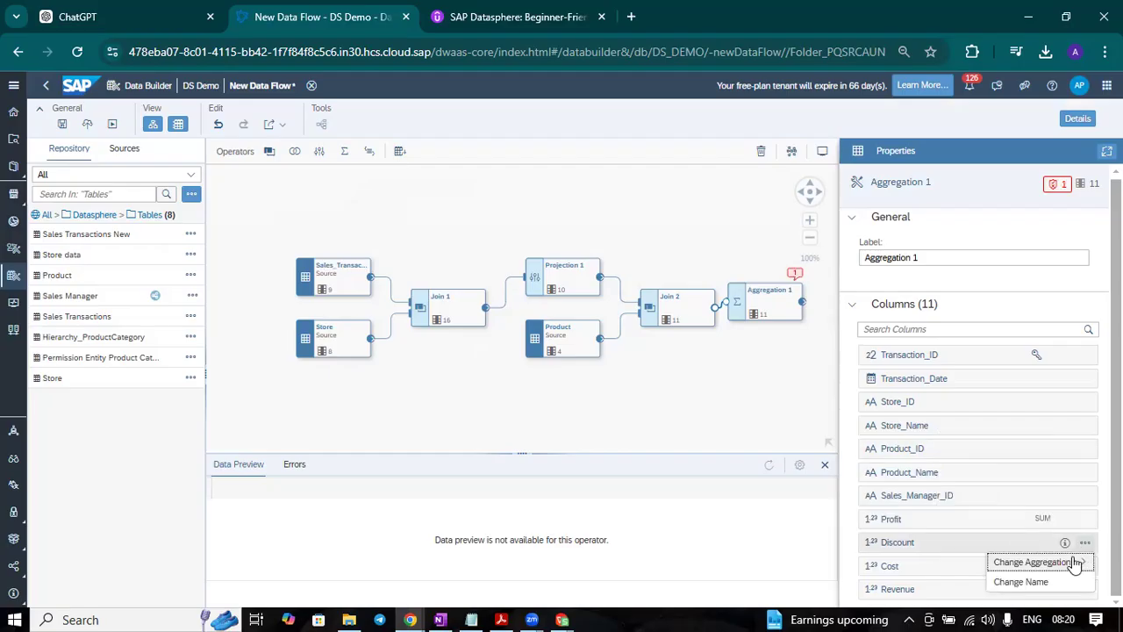
mouse_move(1074, 562)
left_click(957, 480)
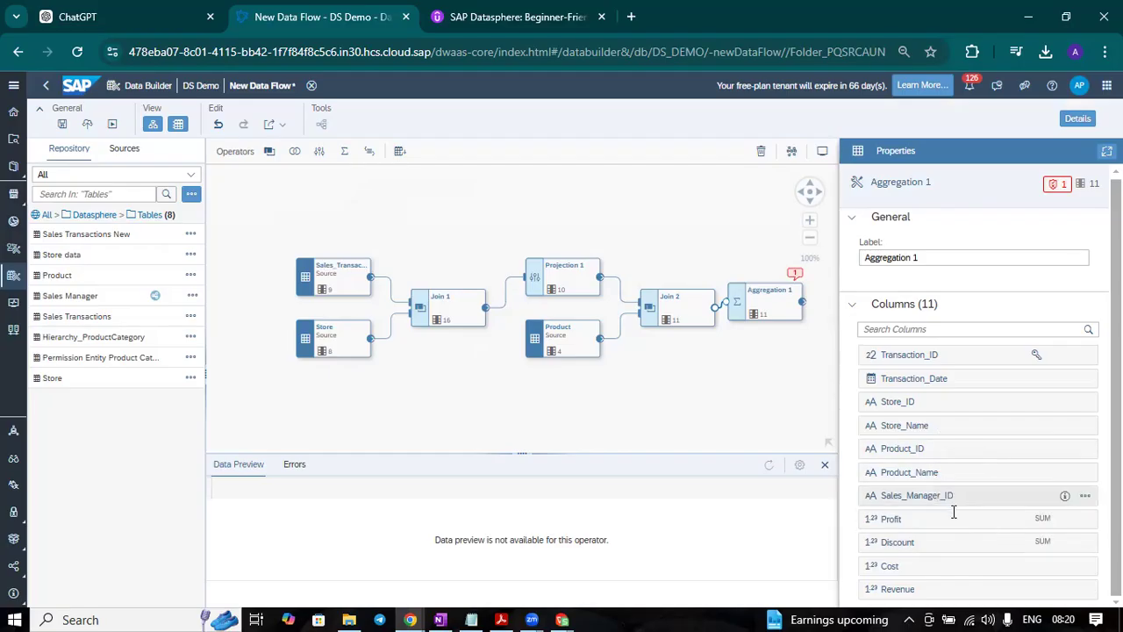
left_click(1084, 568)
mouse_move(1075, 527)
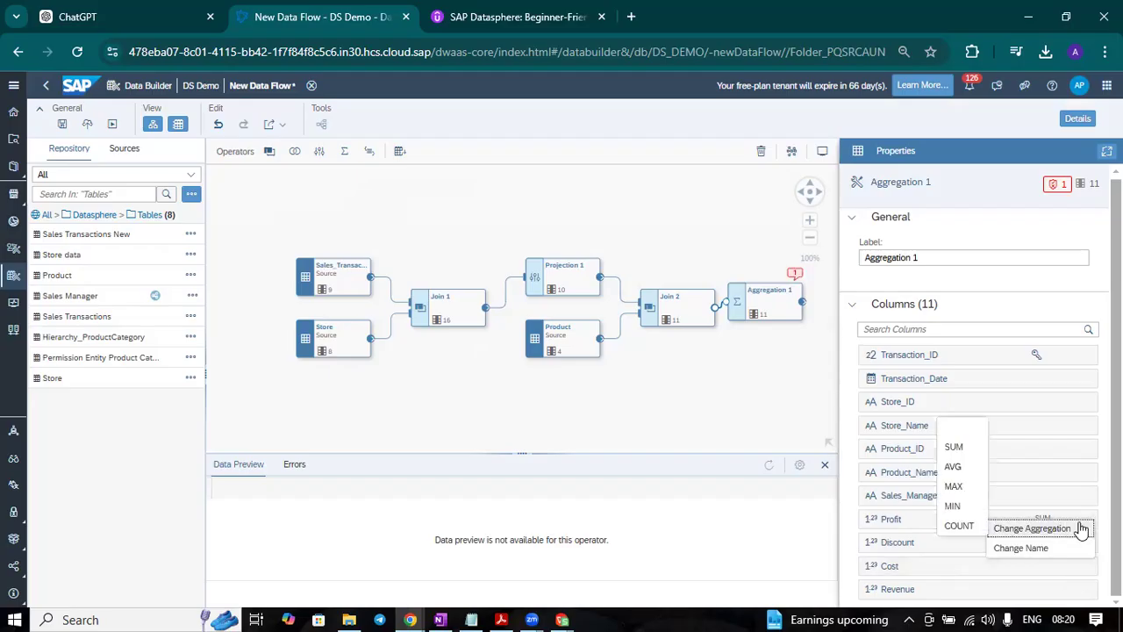
left_click(956, 447)
left_click(1086, 593)
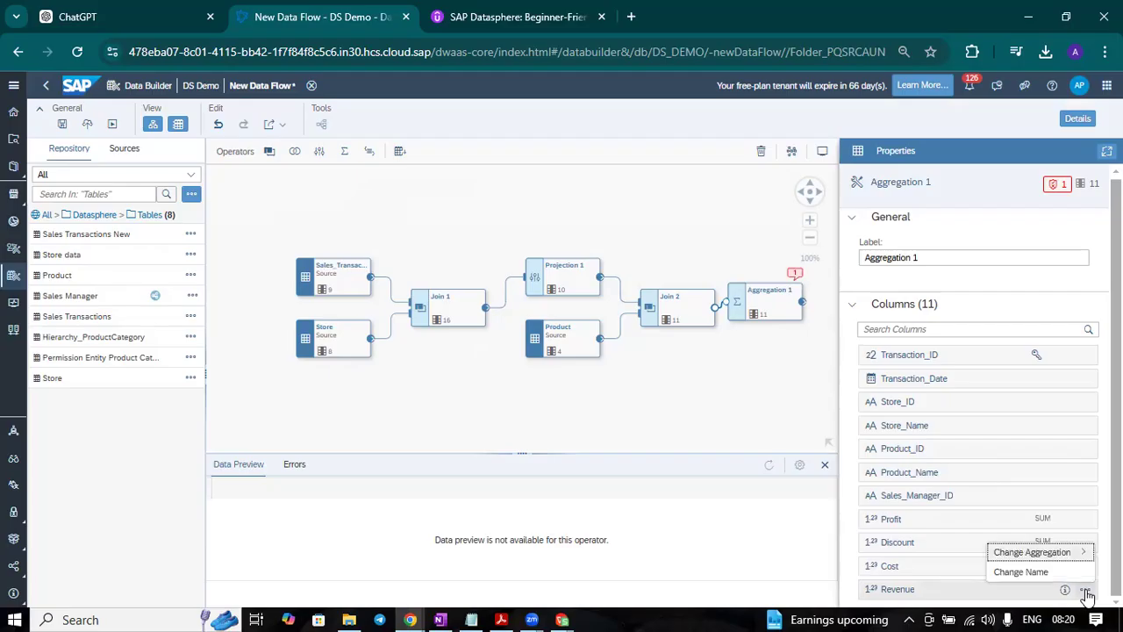
mouse_move(1075, 552)
left_click(957, 474)
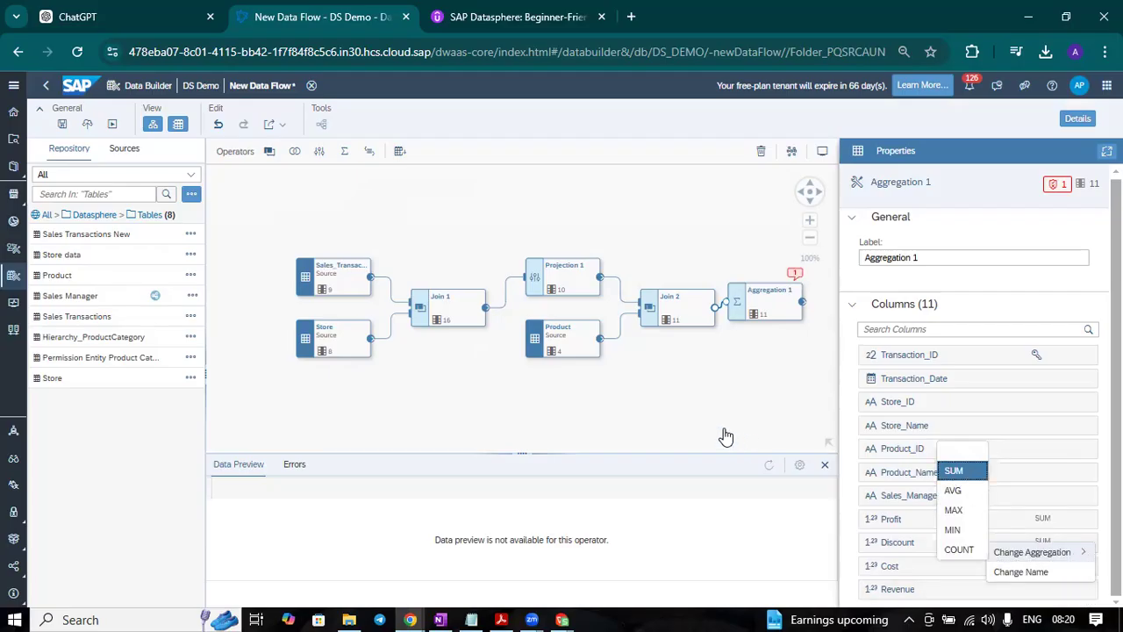
Step: Auto-arrange the diagram and add a new target table fed by Aggregation 1
left_click(359, 303)
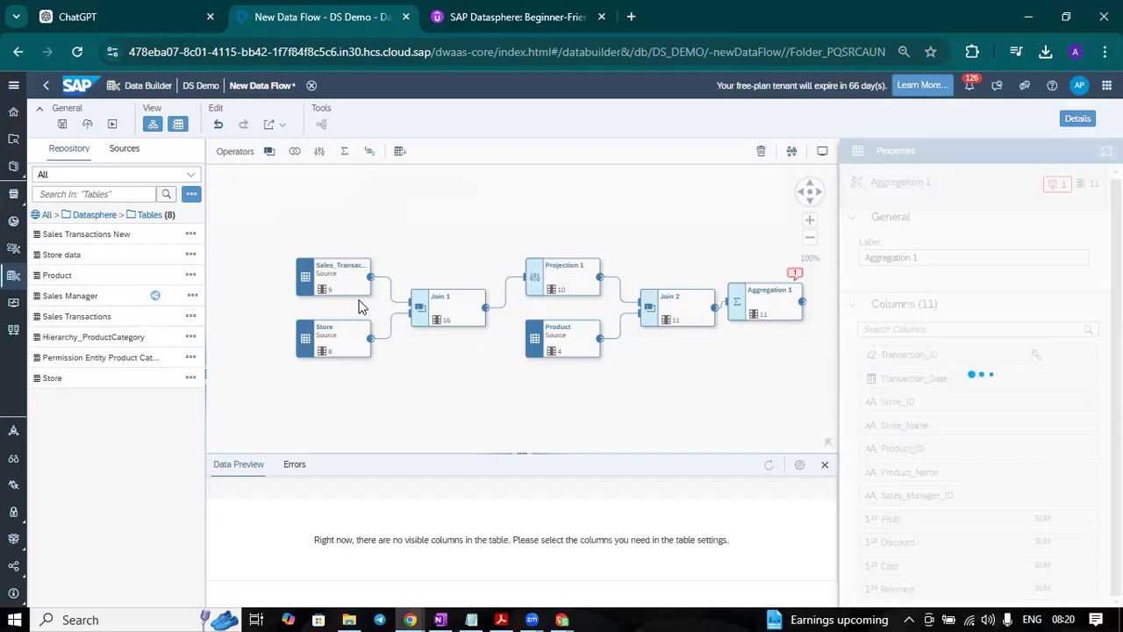
left_click(791, 153)
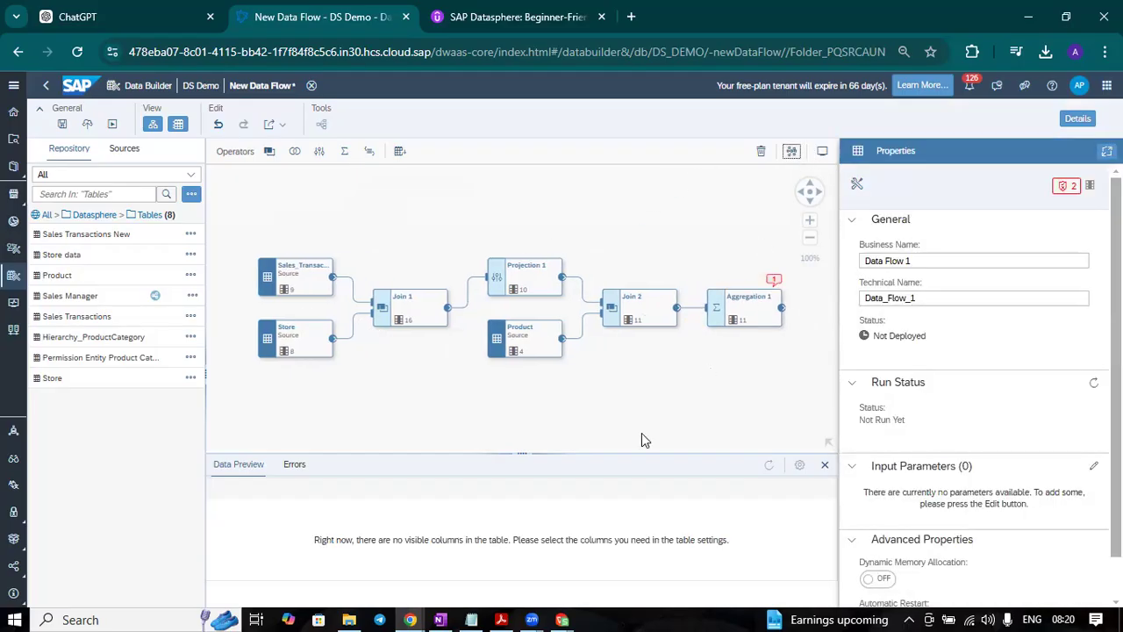
left_click(759, 311)
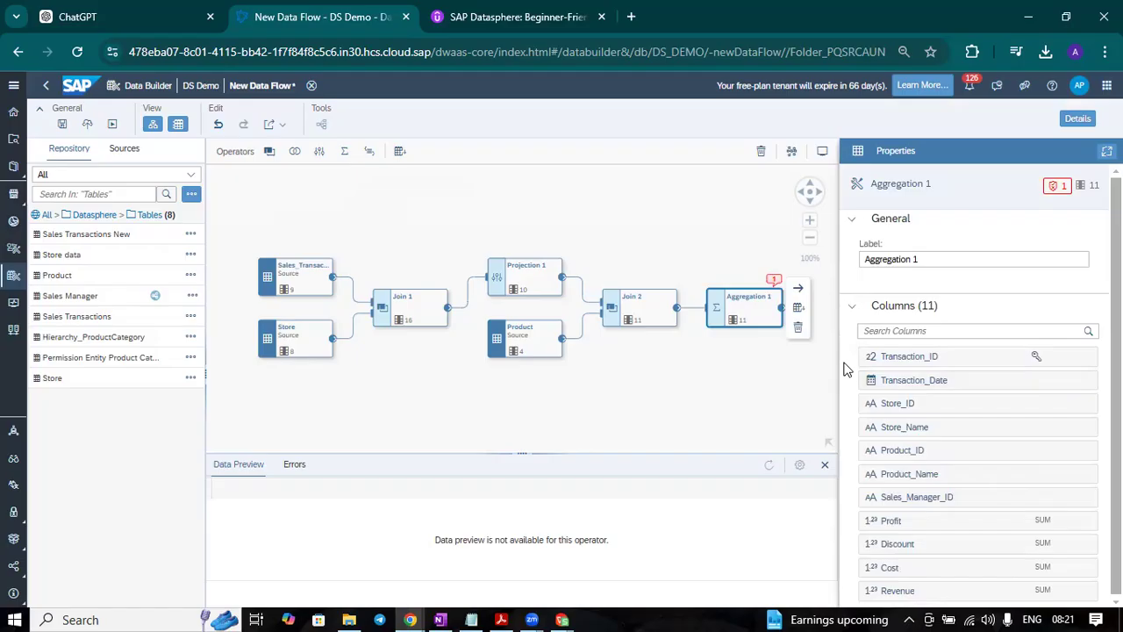
left_click(798, 309)
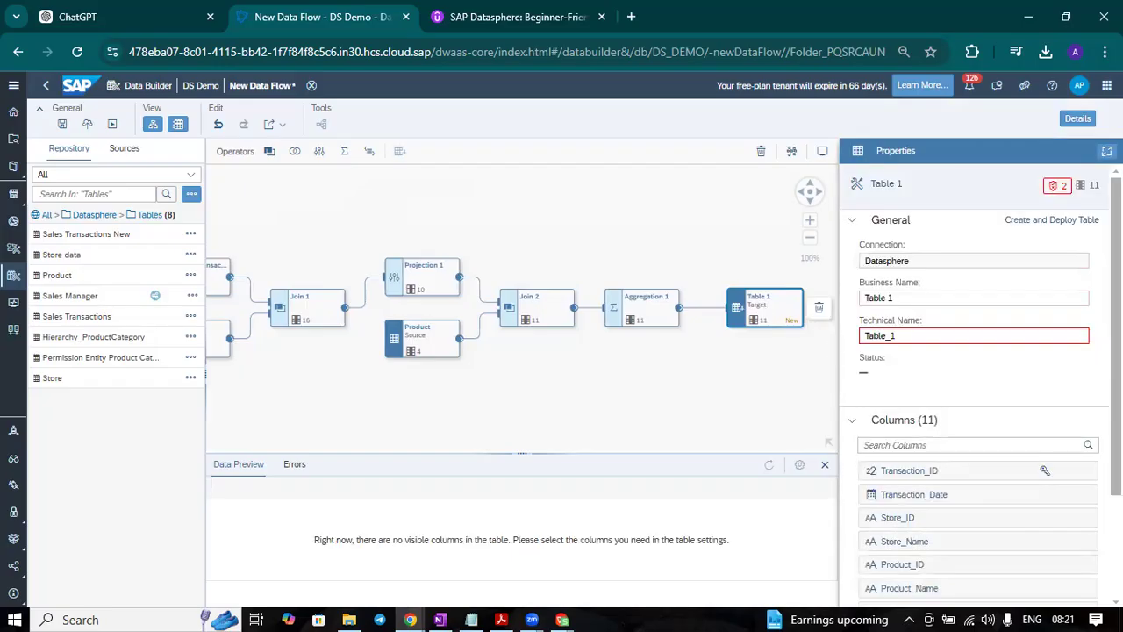
Step: Set the target table's business name to "Sale transaction flow table"
scroll(1091, 464, "down", 3)
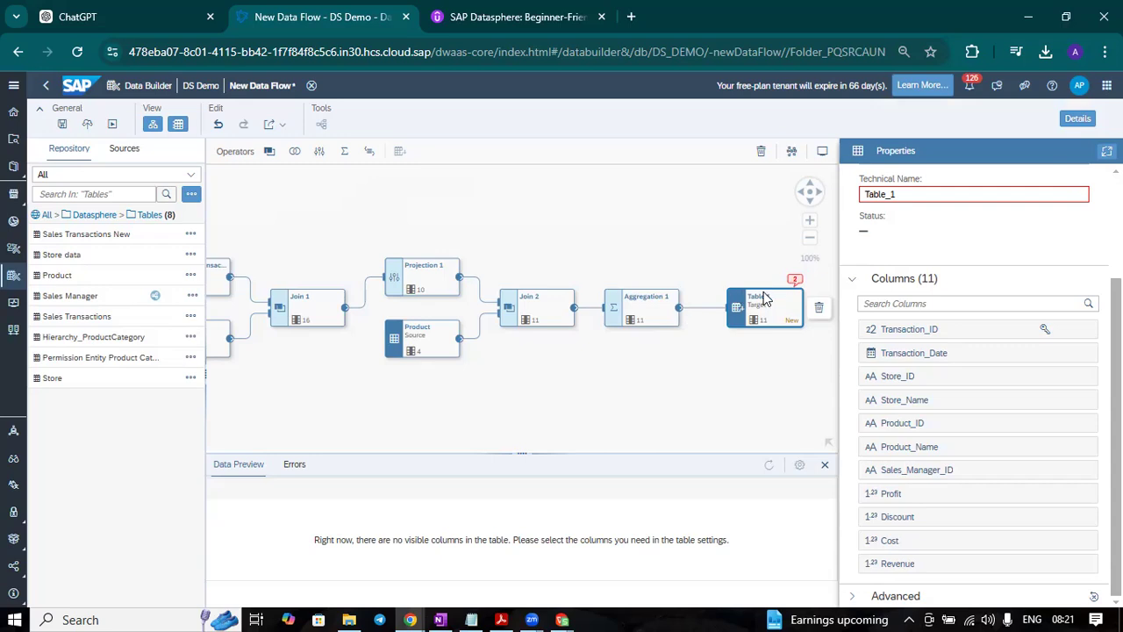
scroll(983, 500, "up", 3)
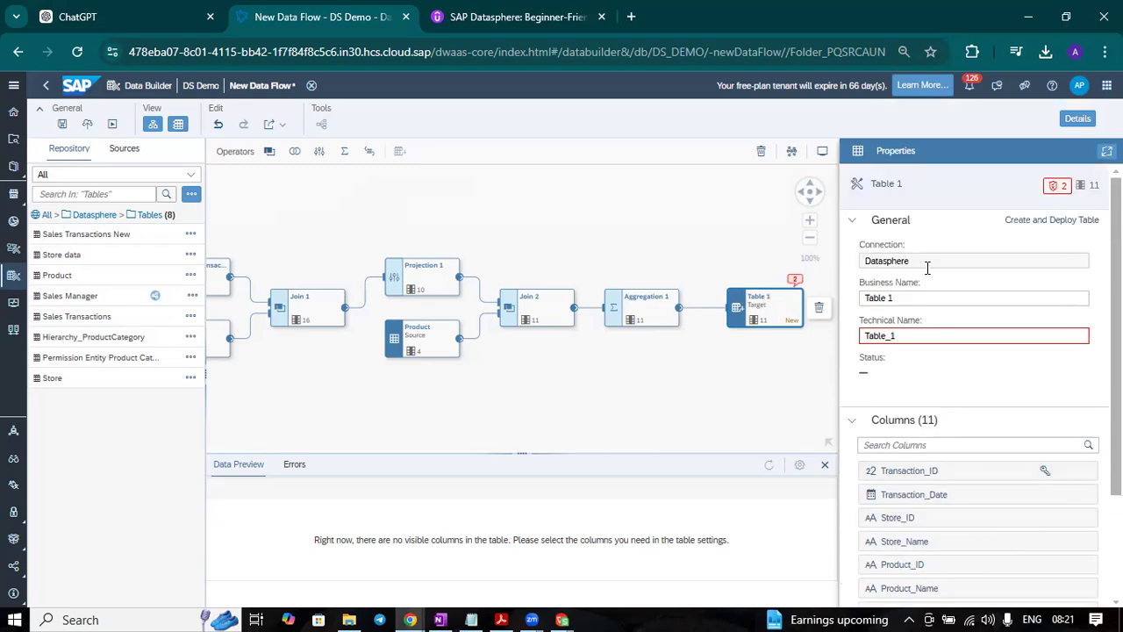
triple_click(913, 294)
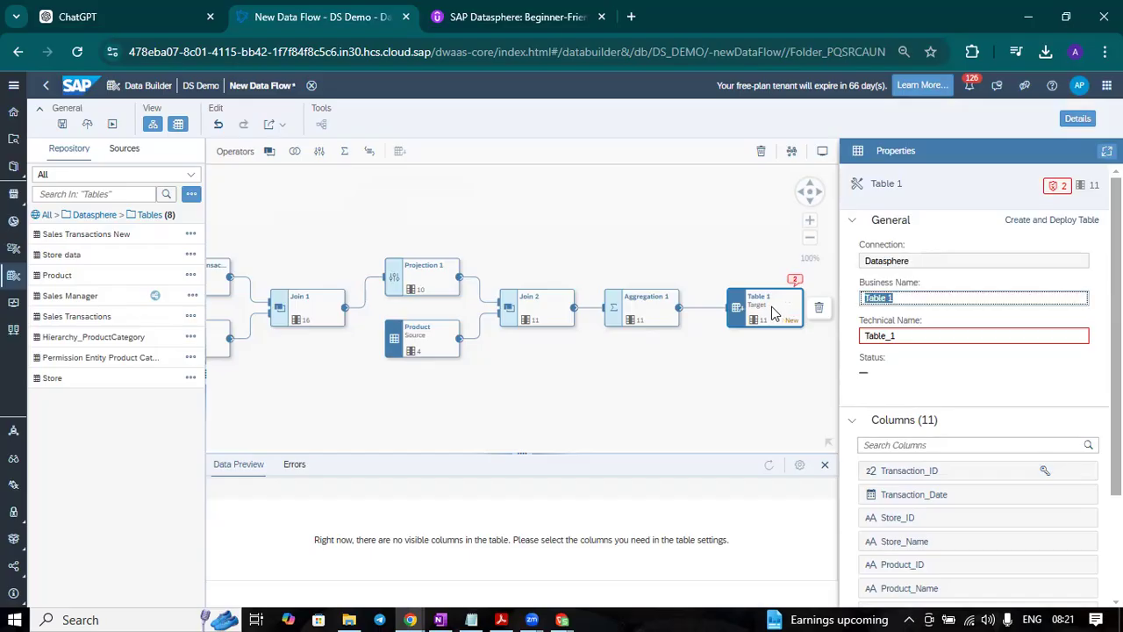
type("Sale")
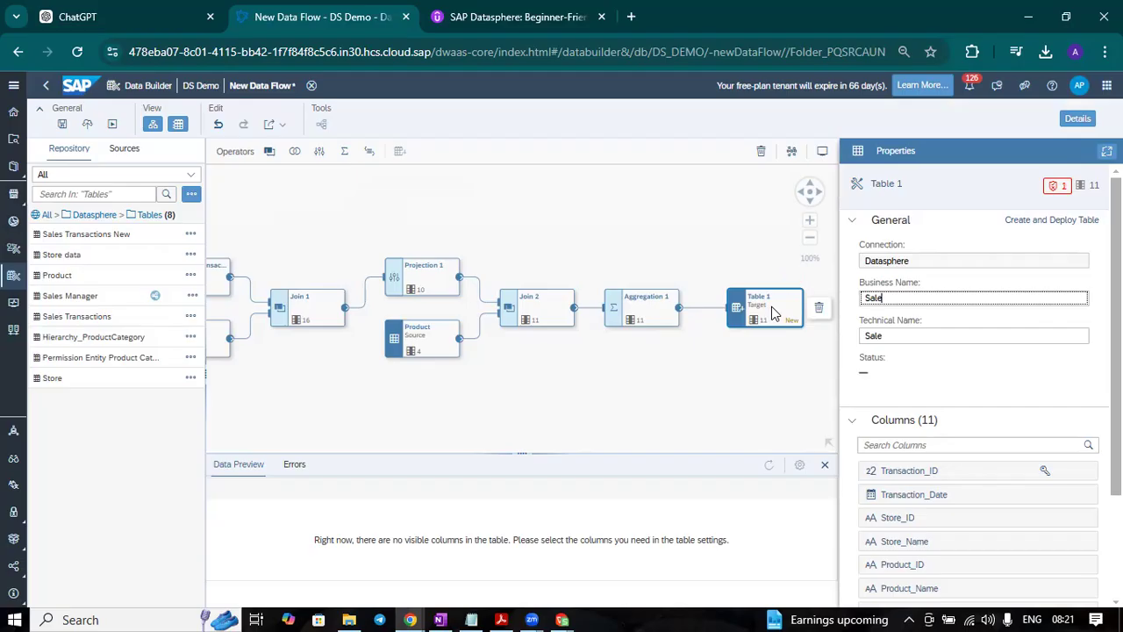
type("transactio")
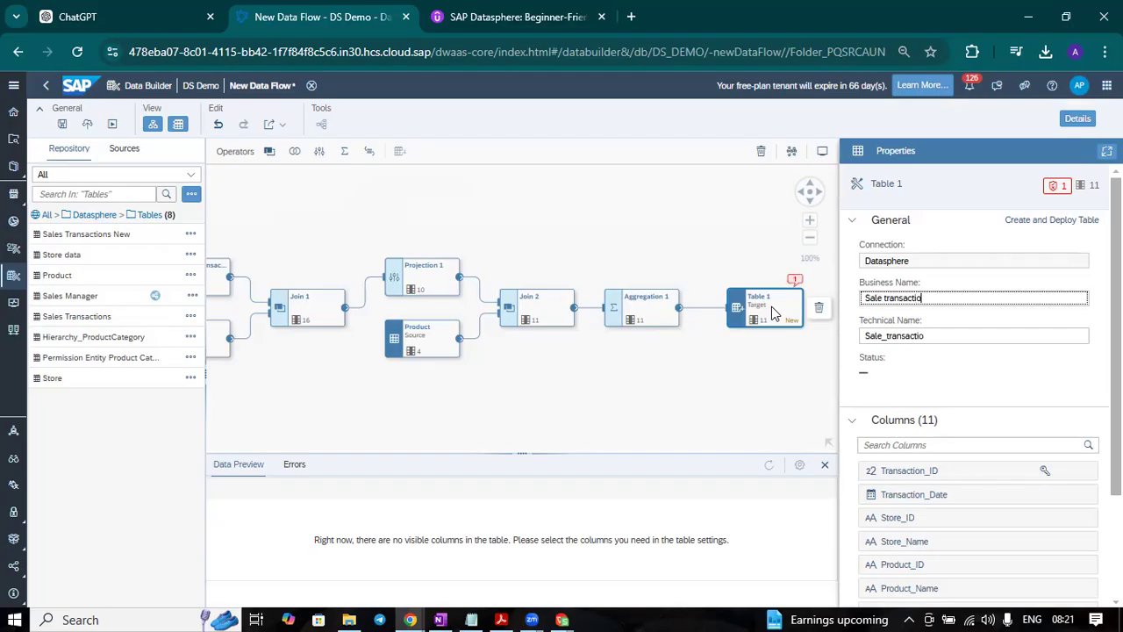
type("n flow table")
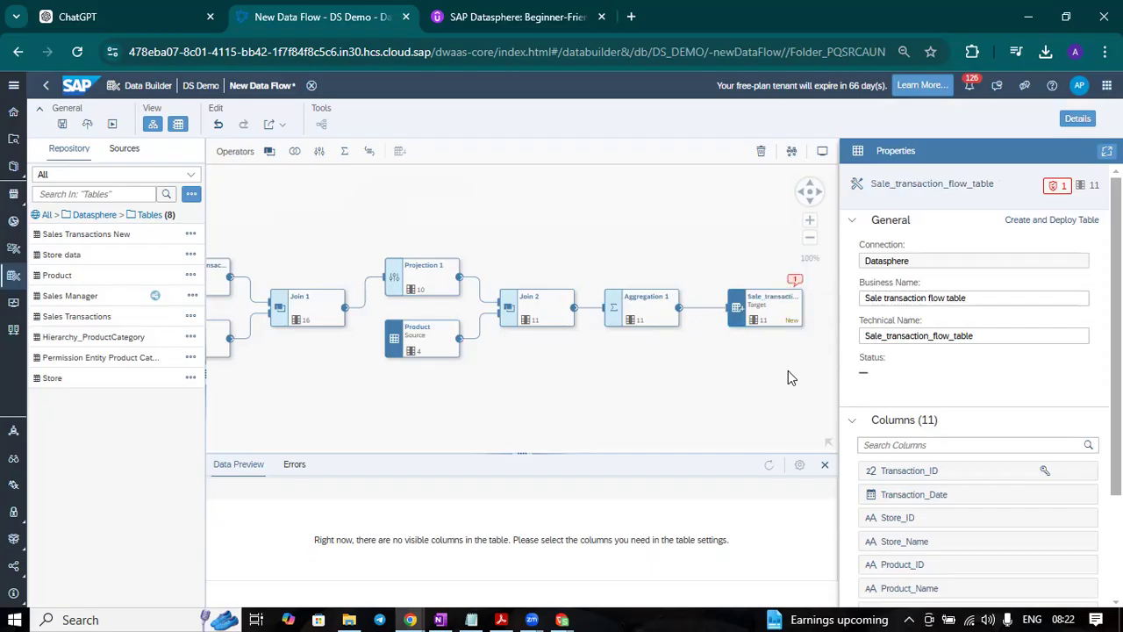
Step: Review the column list of the Sale transaction flow table target
left_click(783, 302)
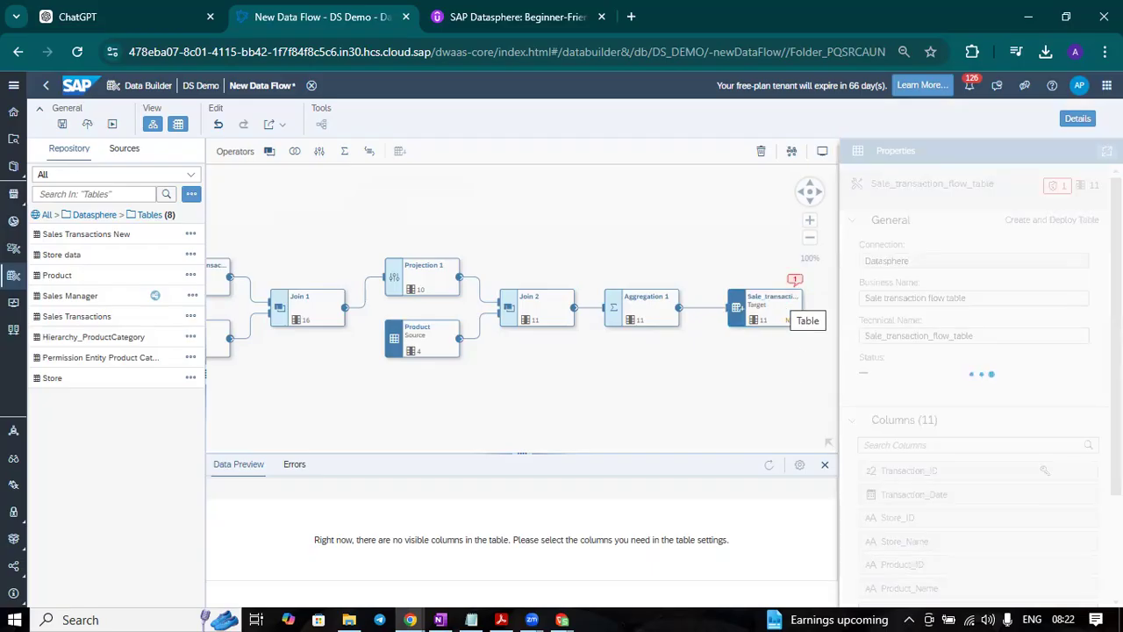
left_click(763, 303)
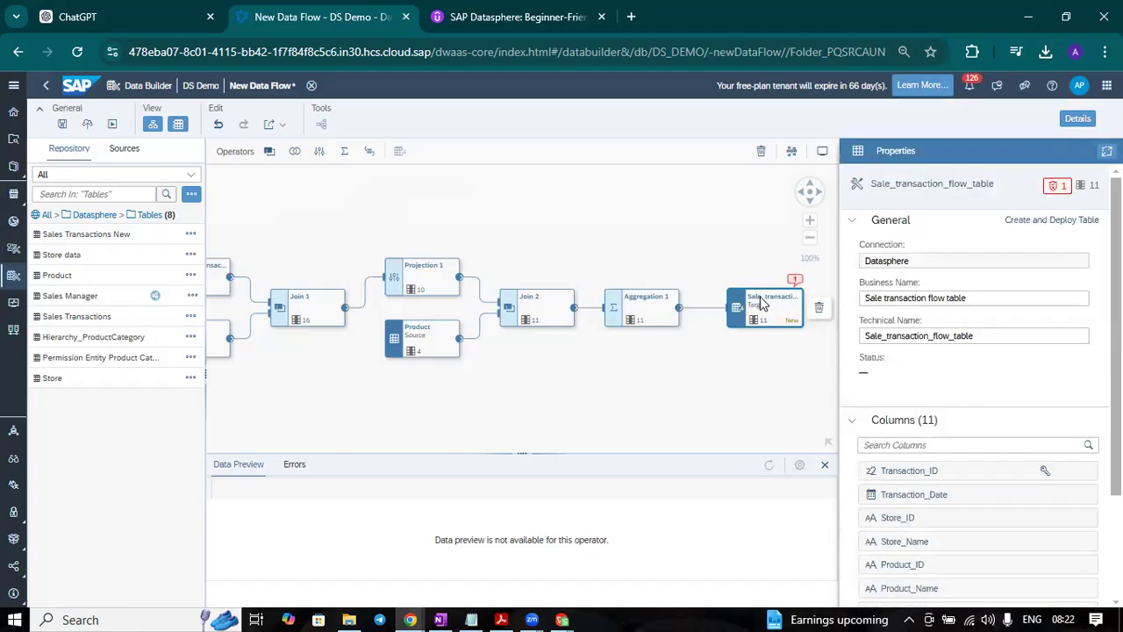
scroll(974, 395, "down", 3)
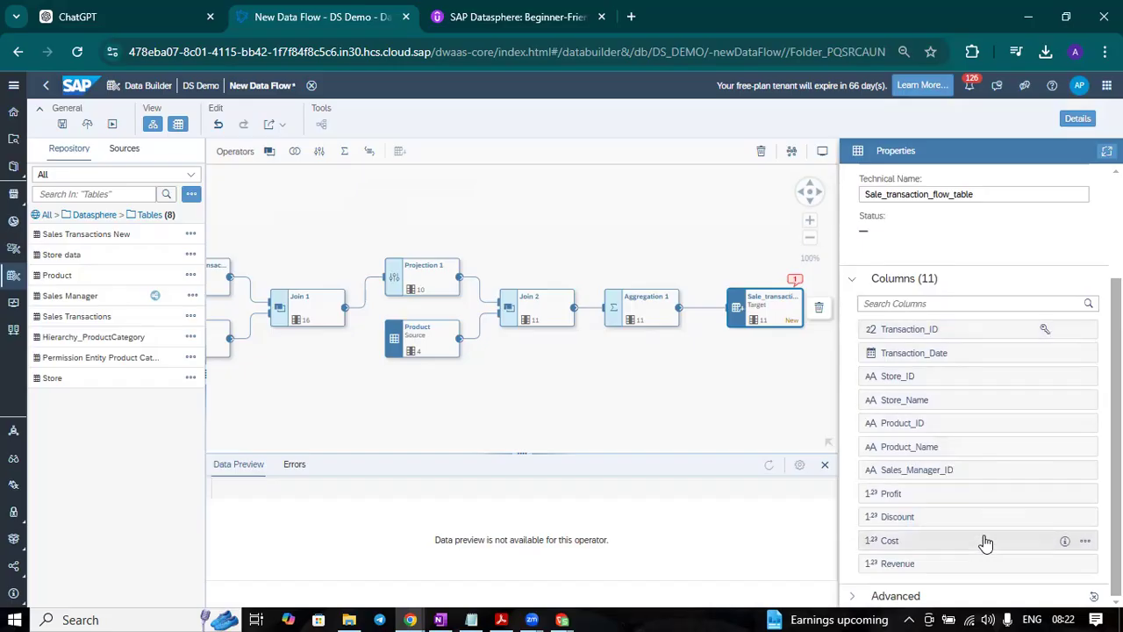
scroll(1053, 263, "up", 3)
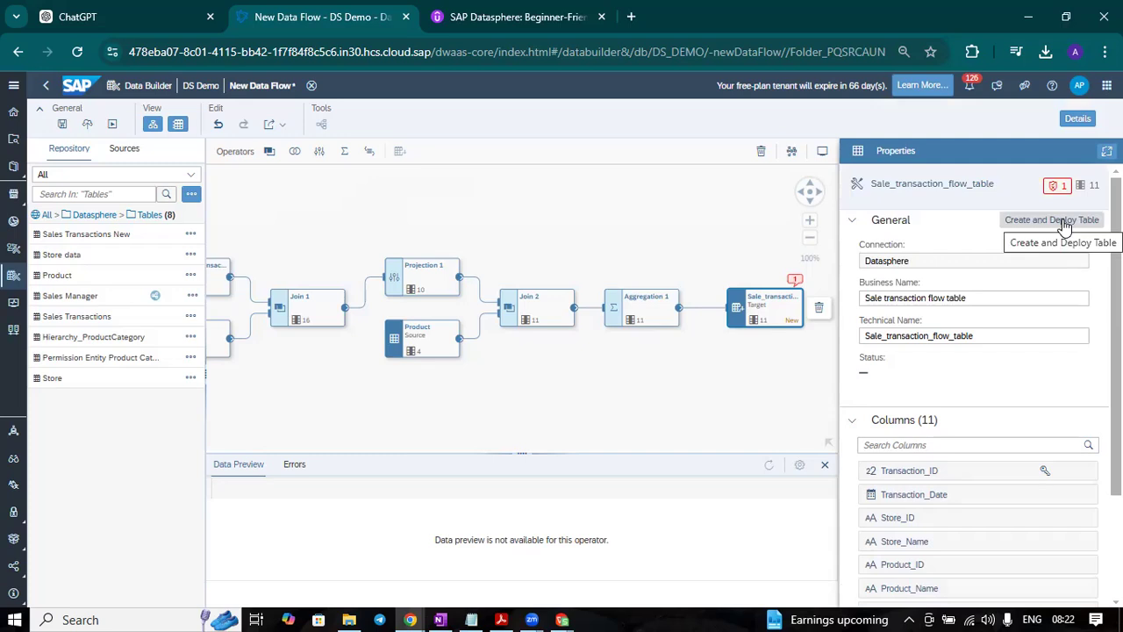
Step: Create and deploy the Sale_transaction_flow_table target table and check its column mappings from Aggregation 1
left_click(1062, 221)
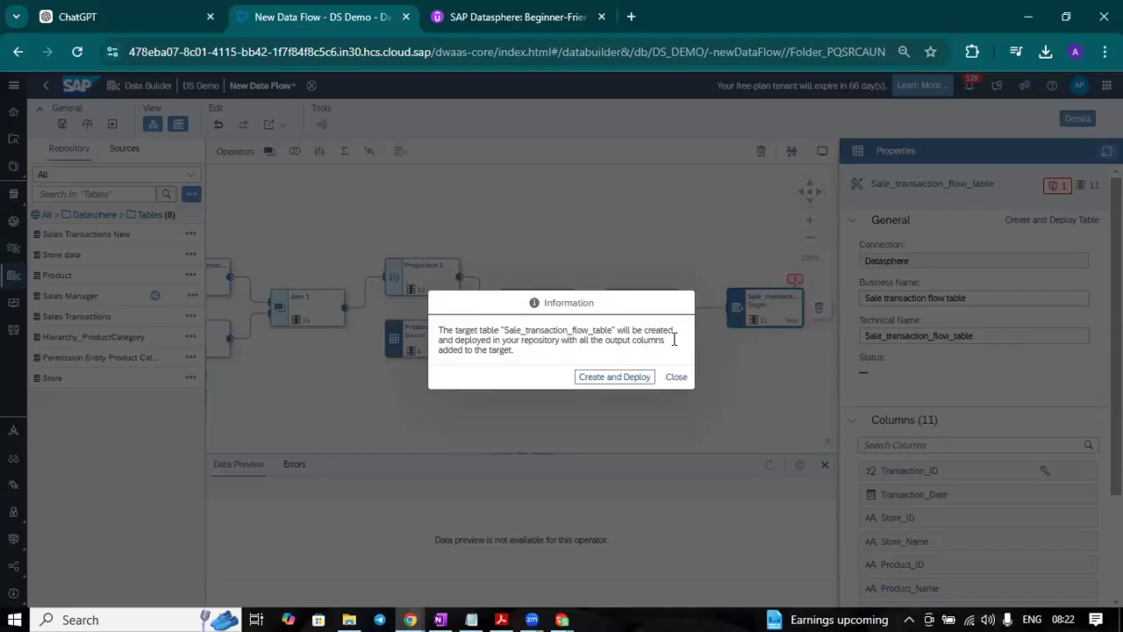
left_click(621, 379)
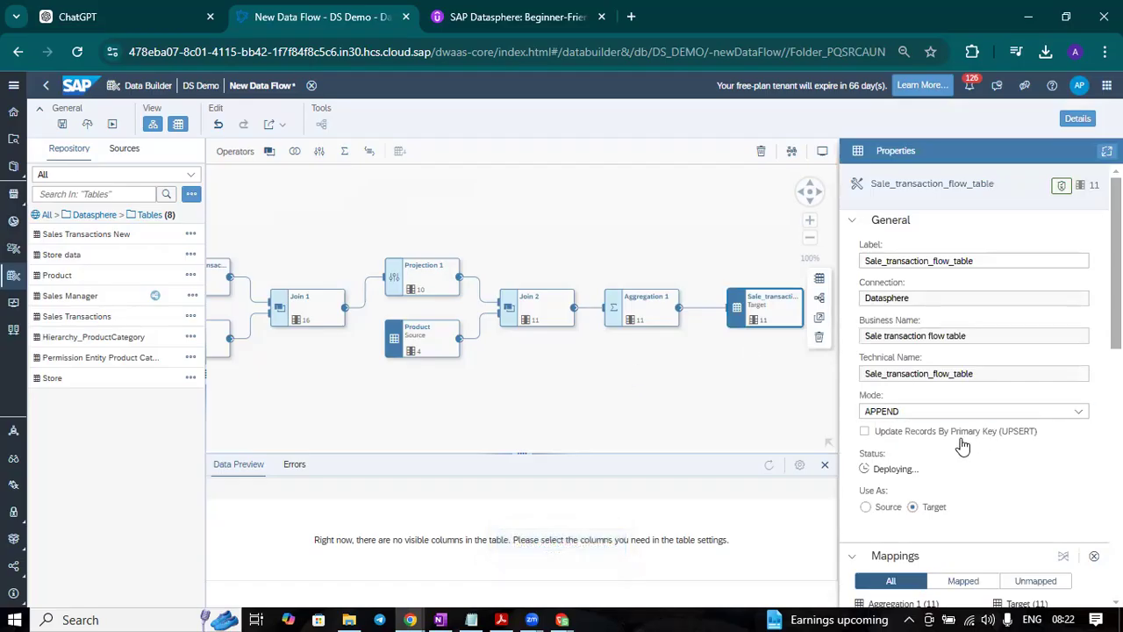
scroll(982, 457, "down", 5)
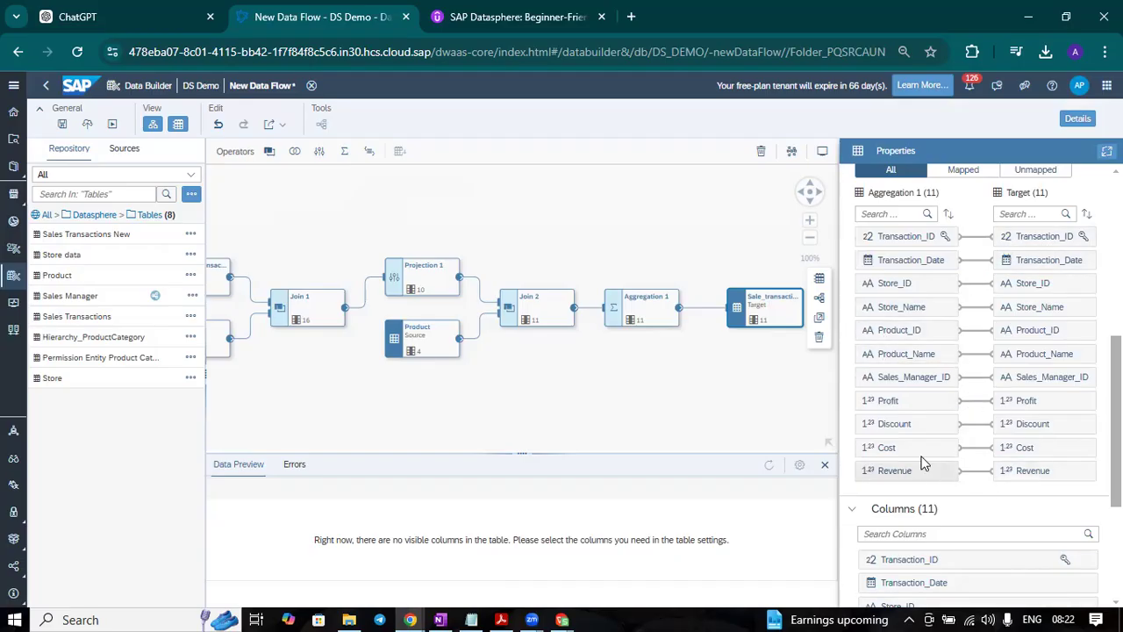
scroll(1057, 399, "down", 3)
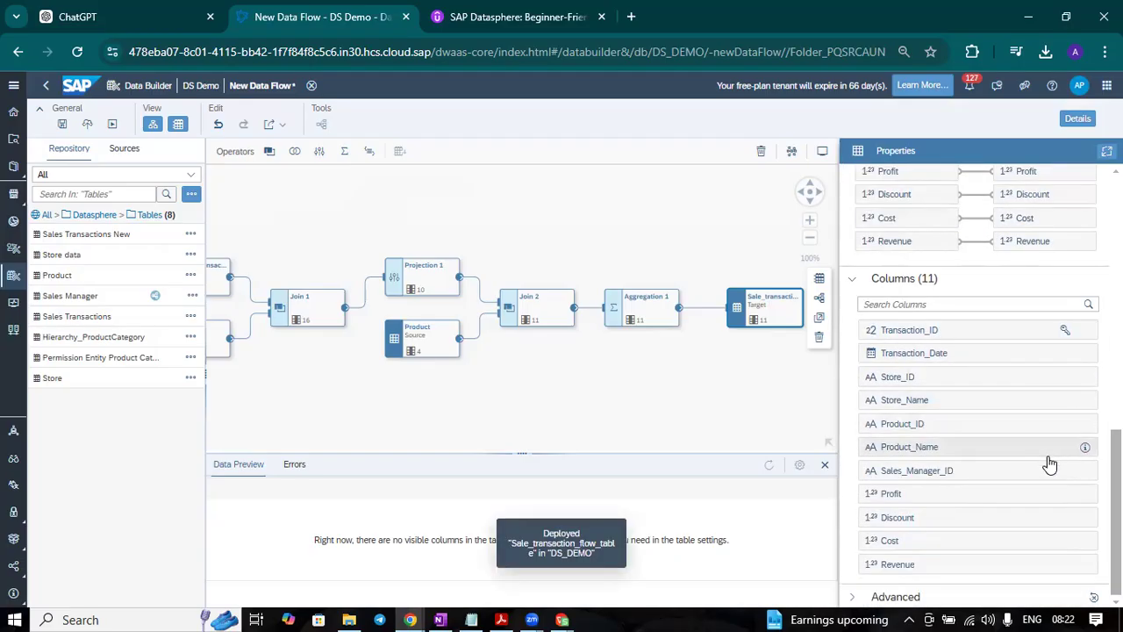
scroll(1048, 466, "up", 5)
scroll(1048, 466, "up", 3)
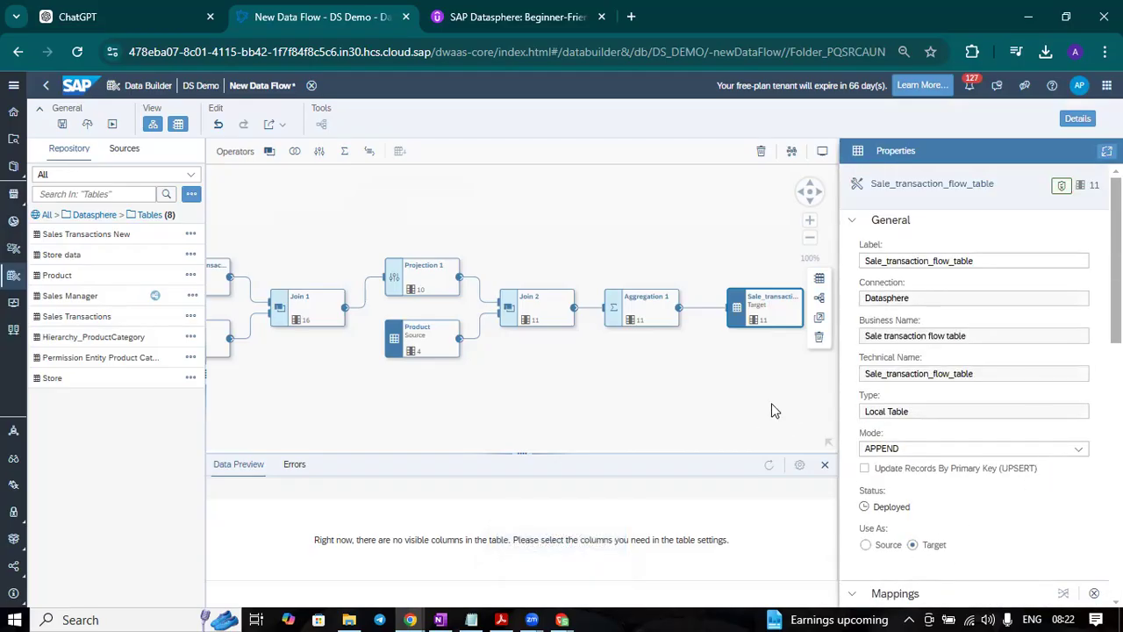
Step: Examine the write modes available for the target table and its column mappings
scroll(1093, 375, "down", 2)
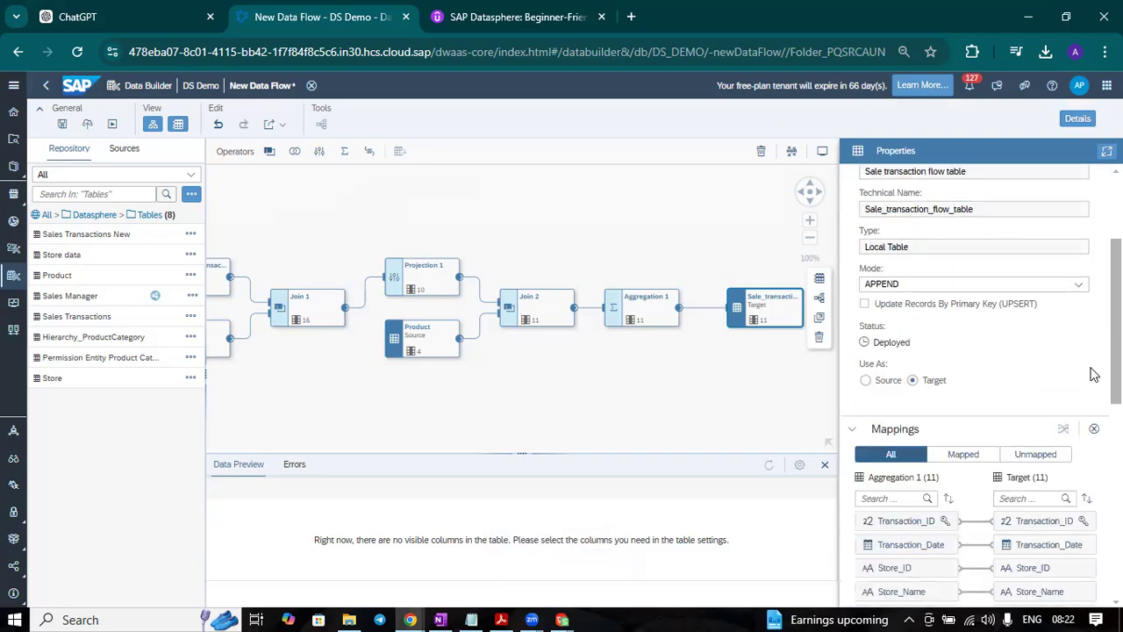
left_click(1079, 289)
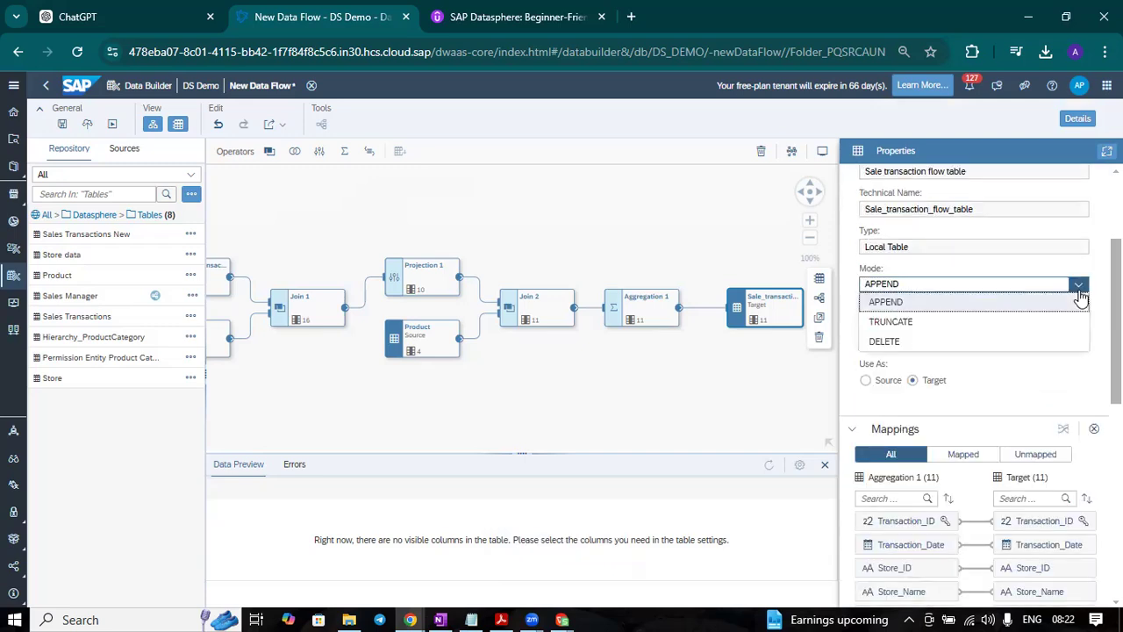
left_click(1079, 301)
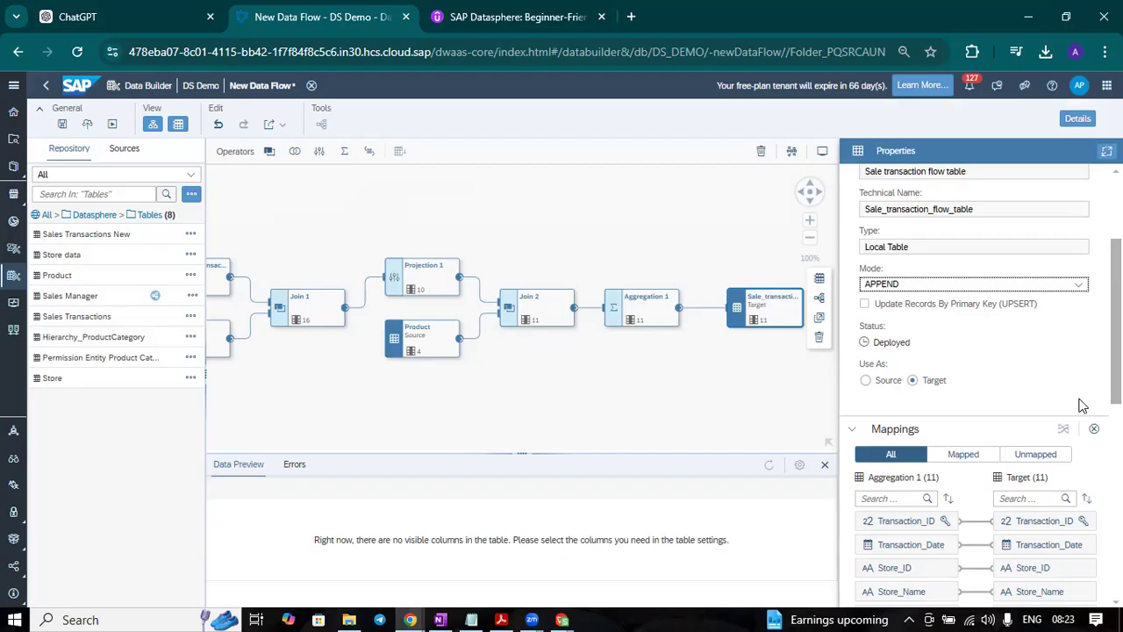
scroll(1083, 405, "down", 4)
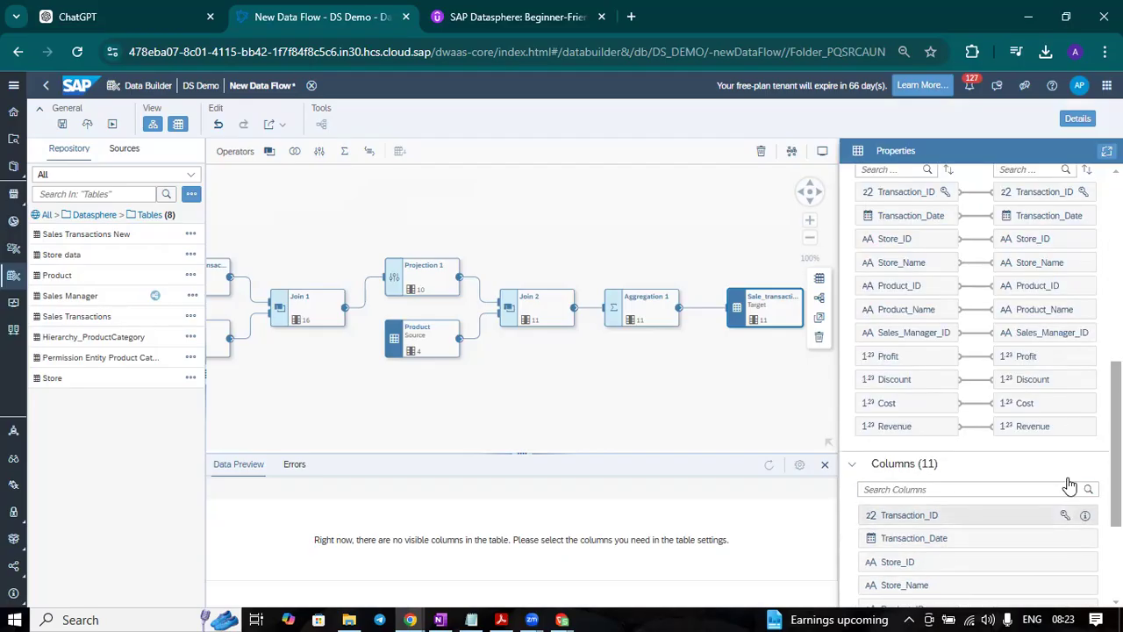
scroll(1064, 460, "up", 5)
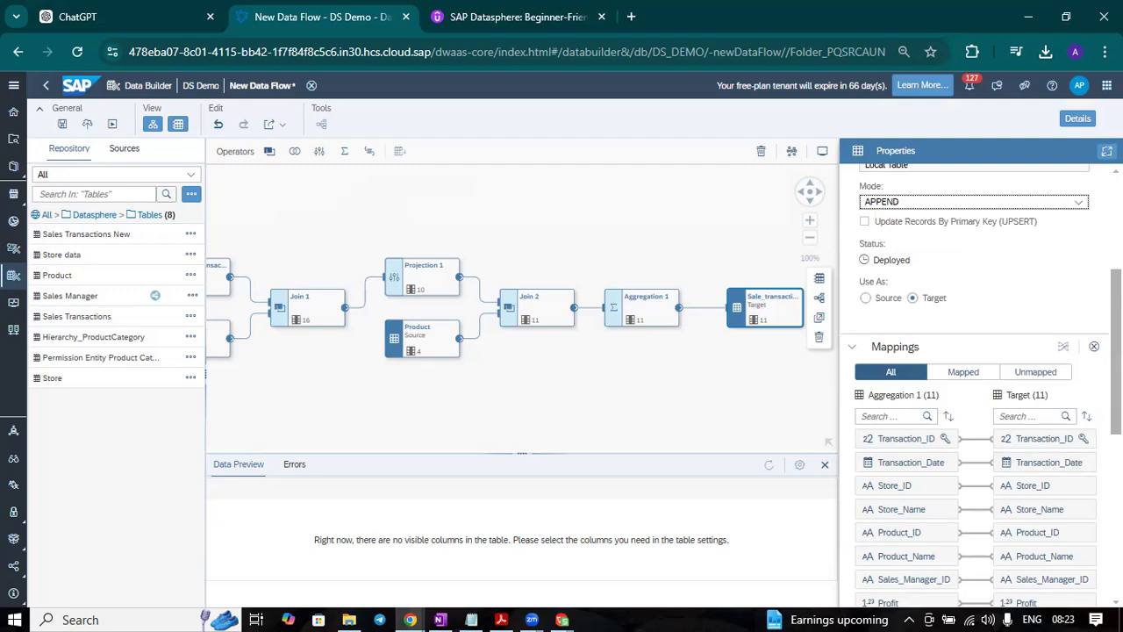
scroll(1065, 460, "up", 2)
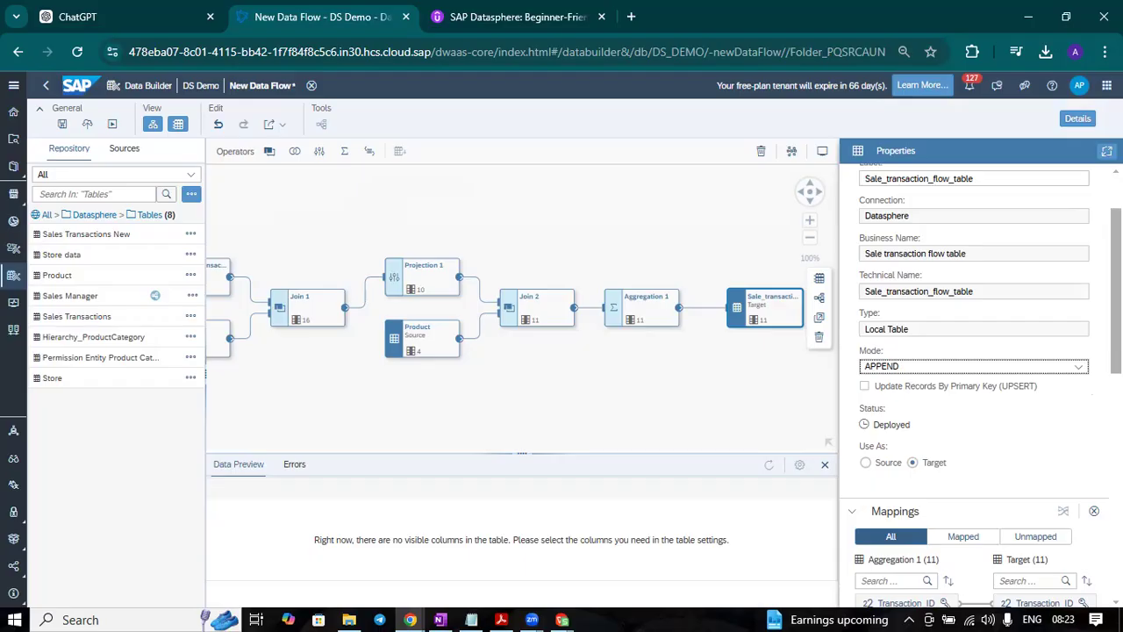
left_click(1078, 366)
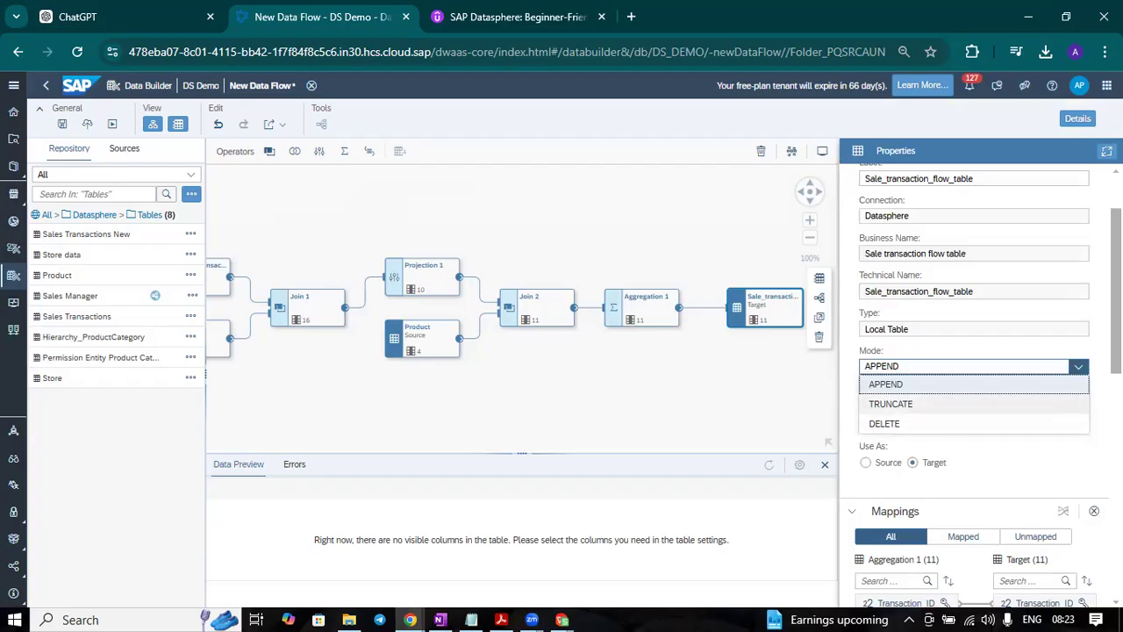
left_click(1040, 484)
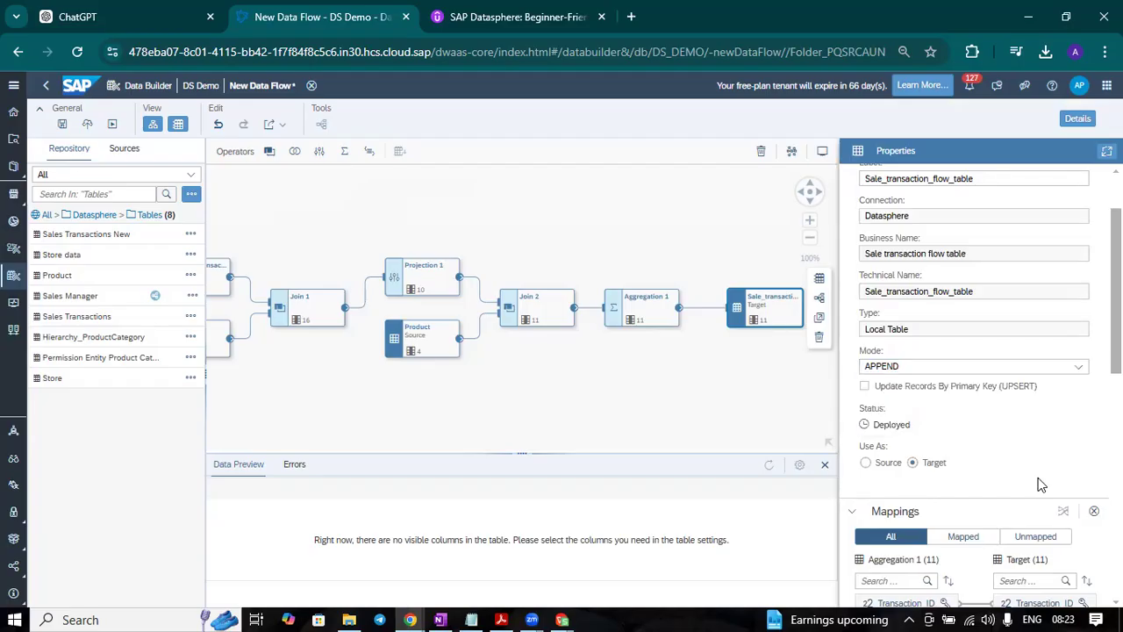
Step: Enable Update Records By Primary Key (UPSERT) for the Sale_transaction_flow_table target and review its general properties
left_click(865, 390)
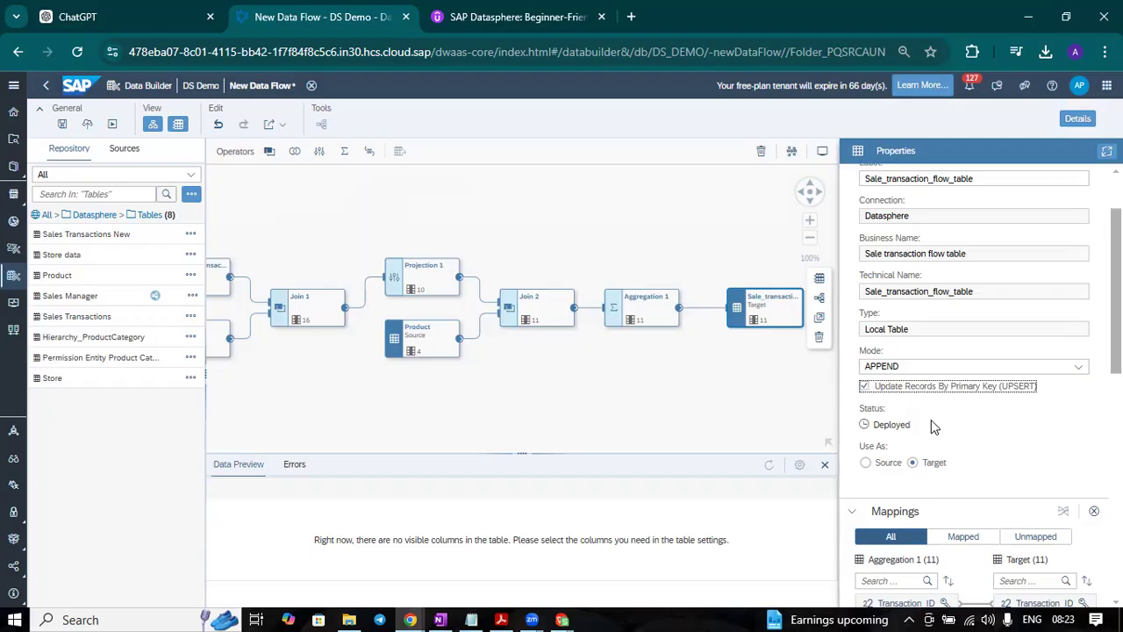
scroll(933, 426, "up", 1)
scroll(965, 377, "down", 3)
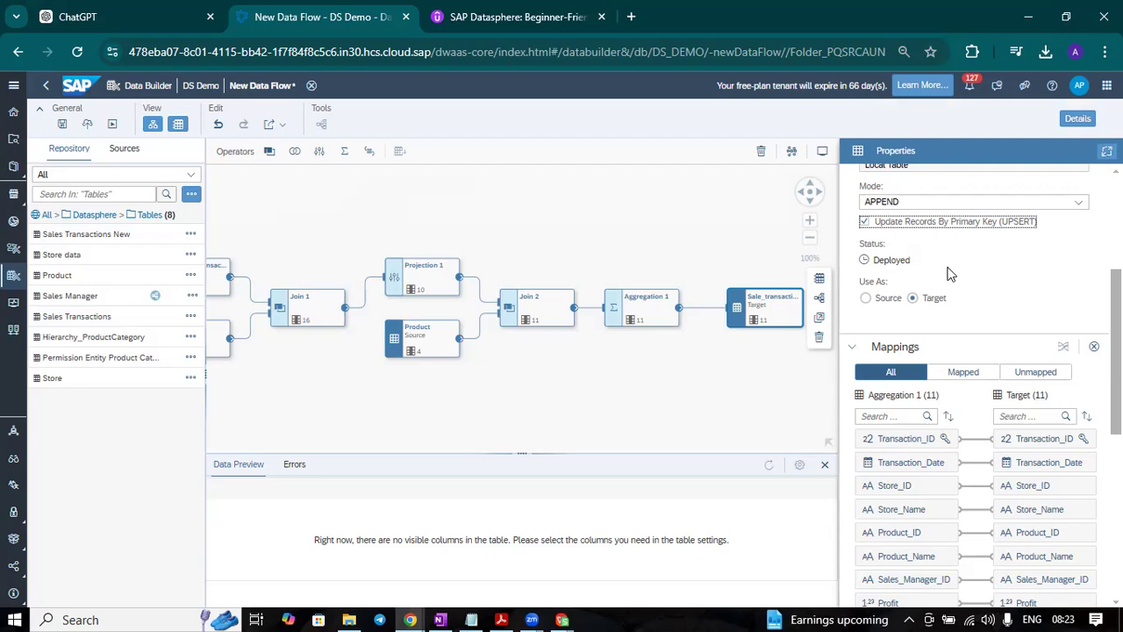
scroll(1057, 307, "up", 2)
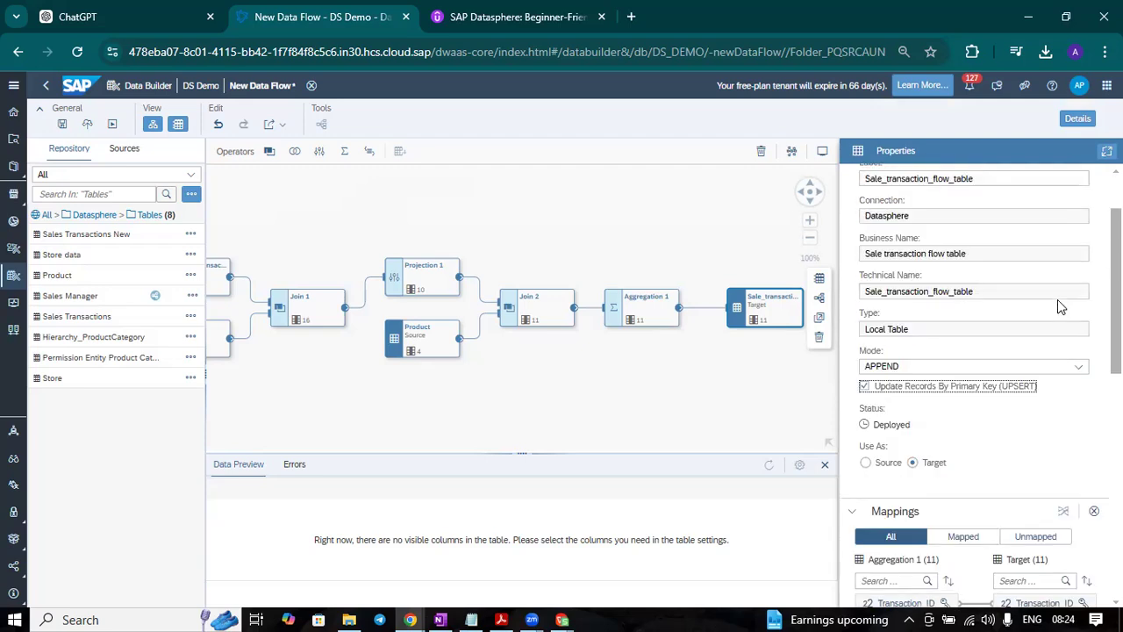
scroll(1094, 295, "up", 1)
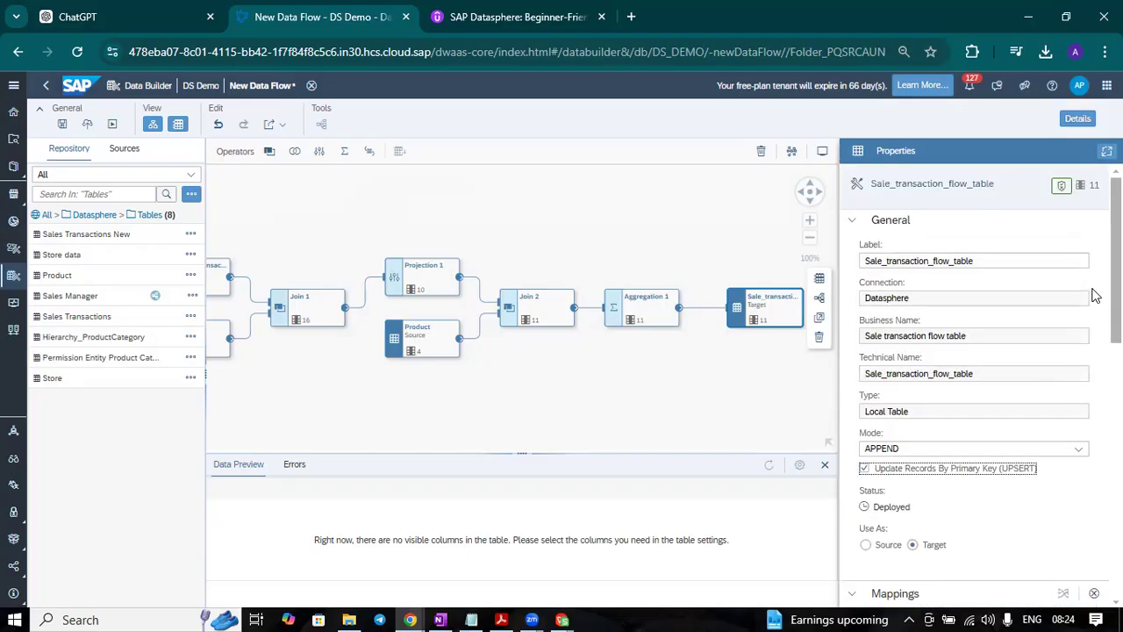
scroll(1094, 295, "down", 2)
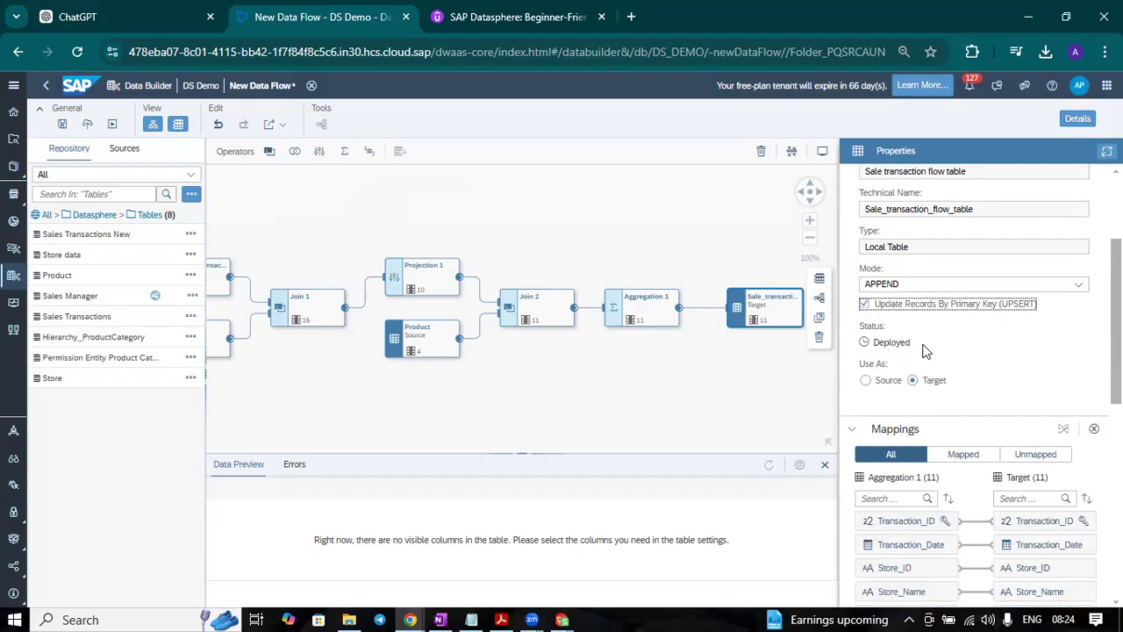
scroll(927, 350, "up", 2)
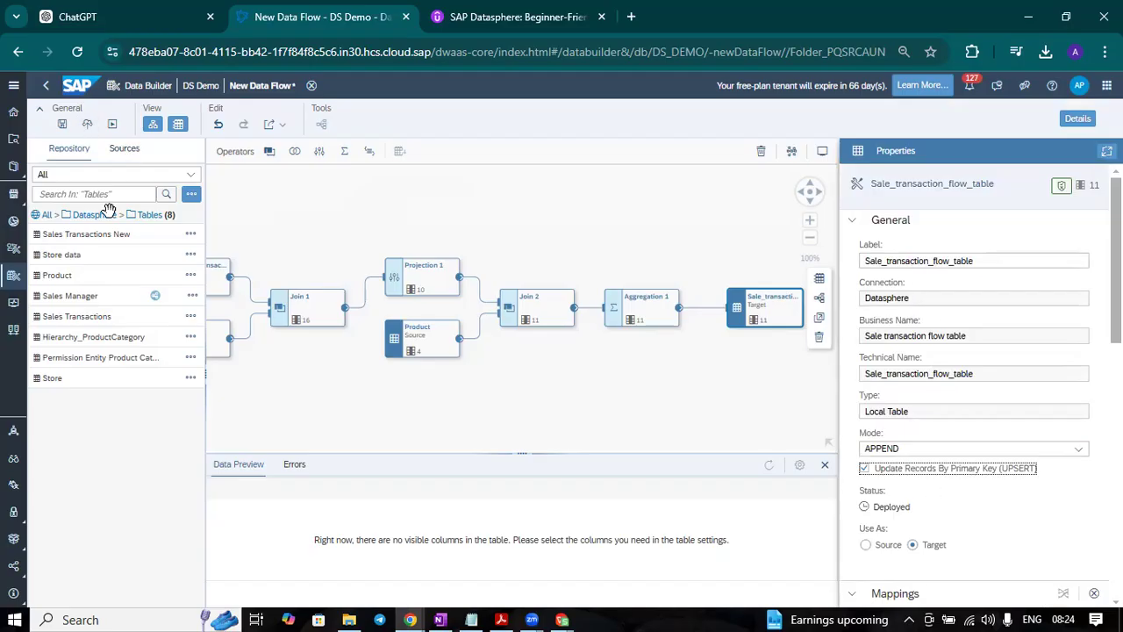
Step: Save the data flow in the DataFlow folder with the business name "Sales Data Flow" and deploy it
left_click(63, 126)
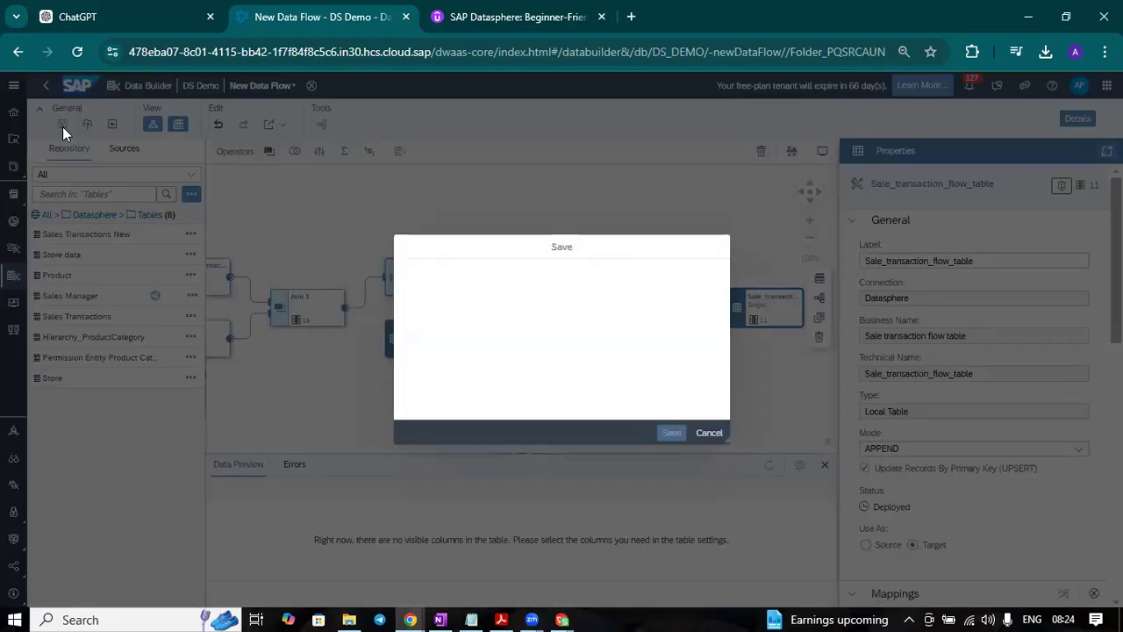
left_click(372, 416)
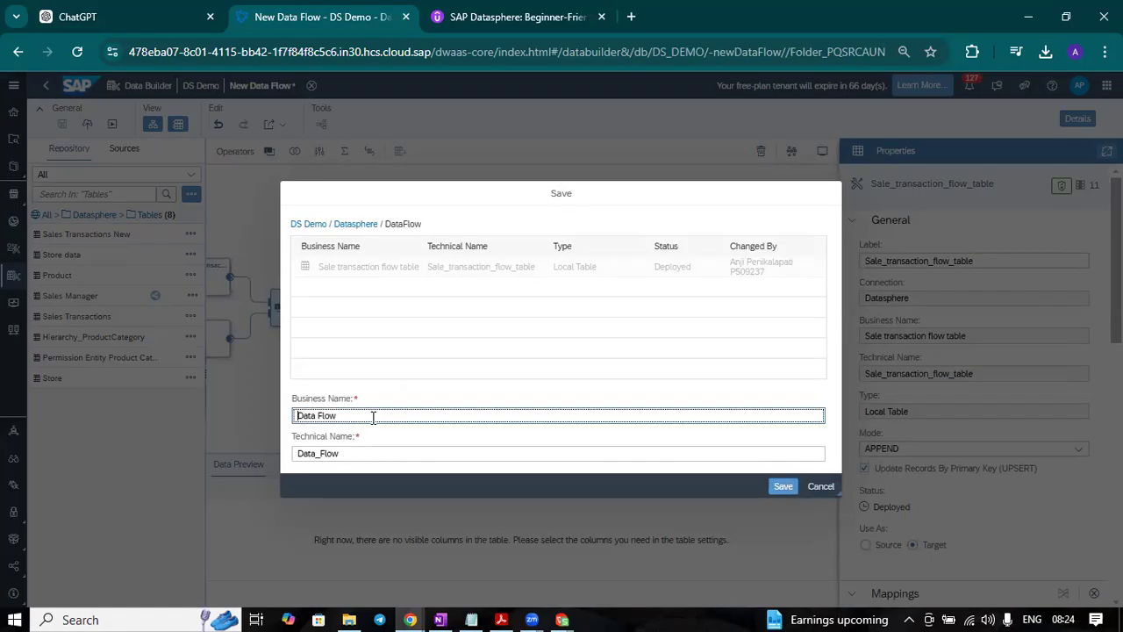
type("Sales")
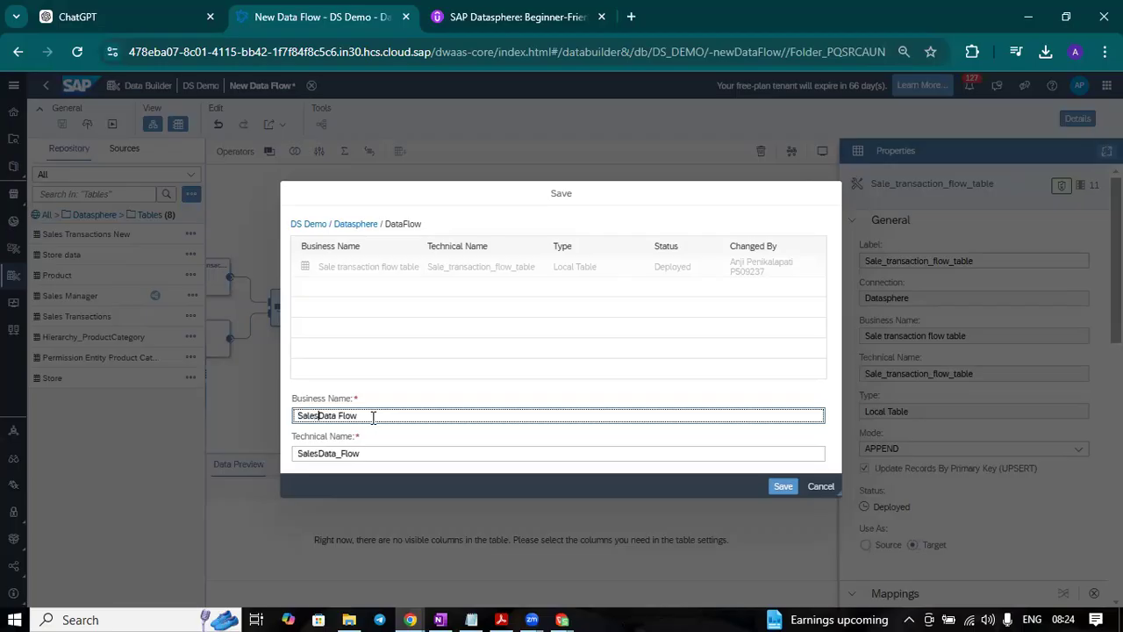
left_click(784, 487)
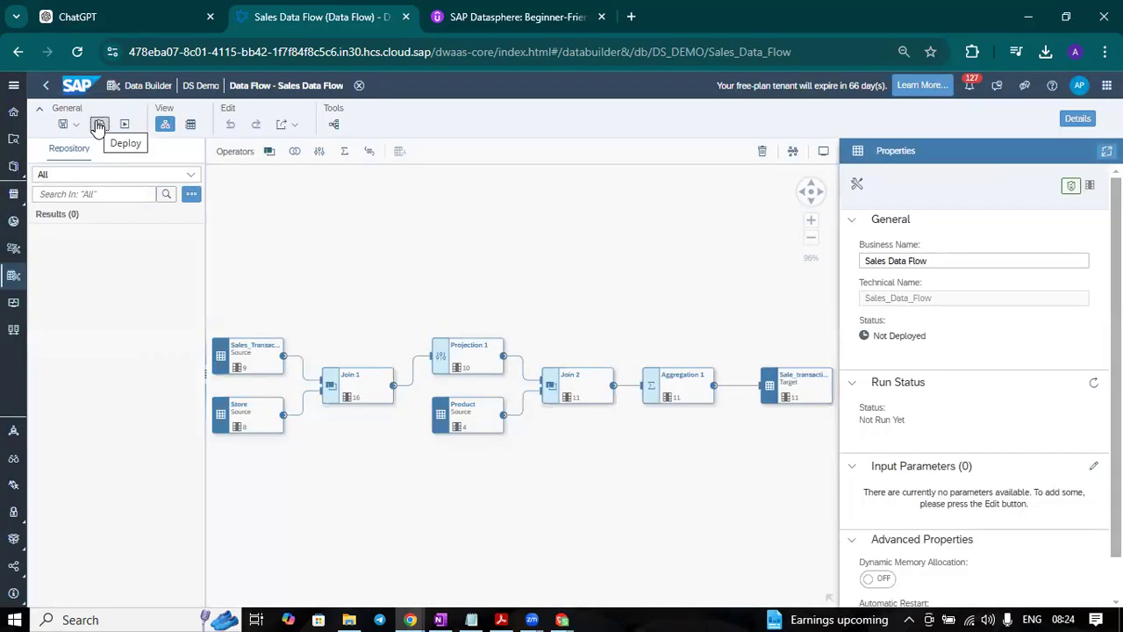
left_click(98, 123)
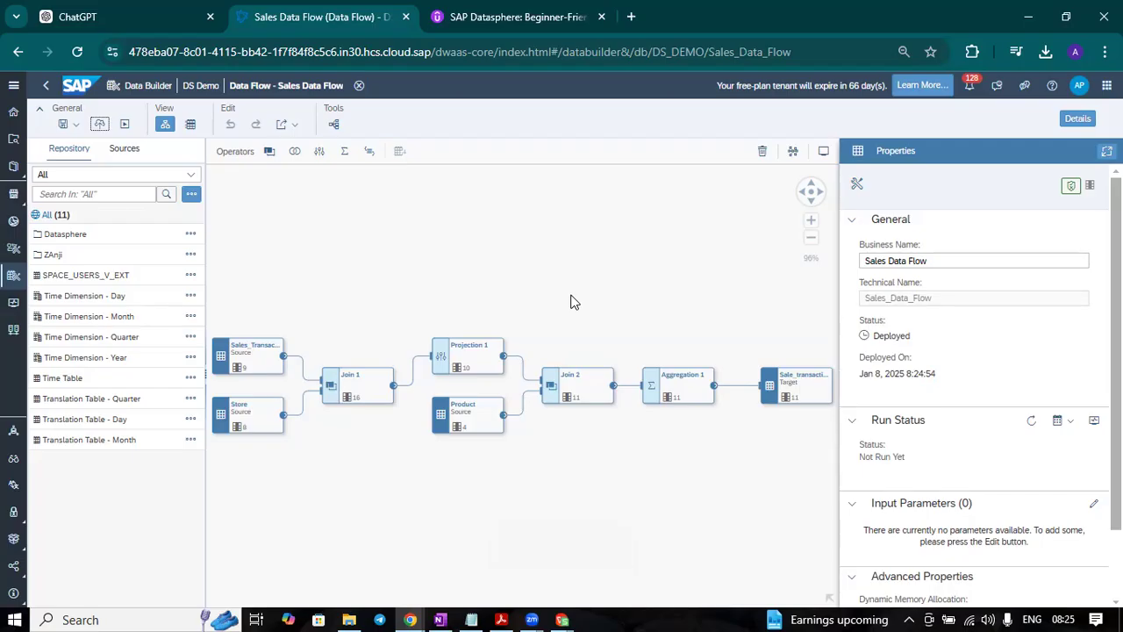
Step: Preview the data of the Sale_transaction_flow_table target and close the preview
left_click(783, 390)
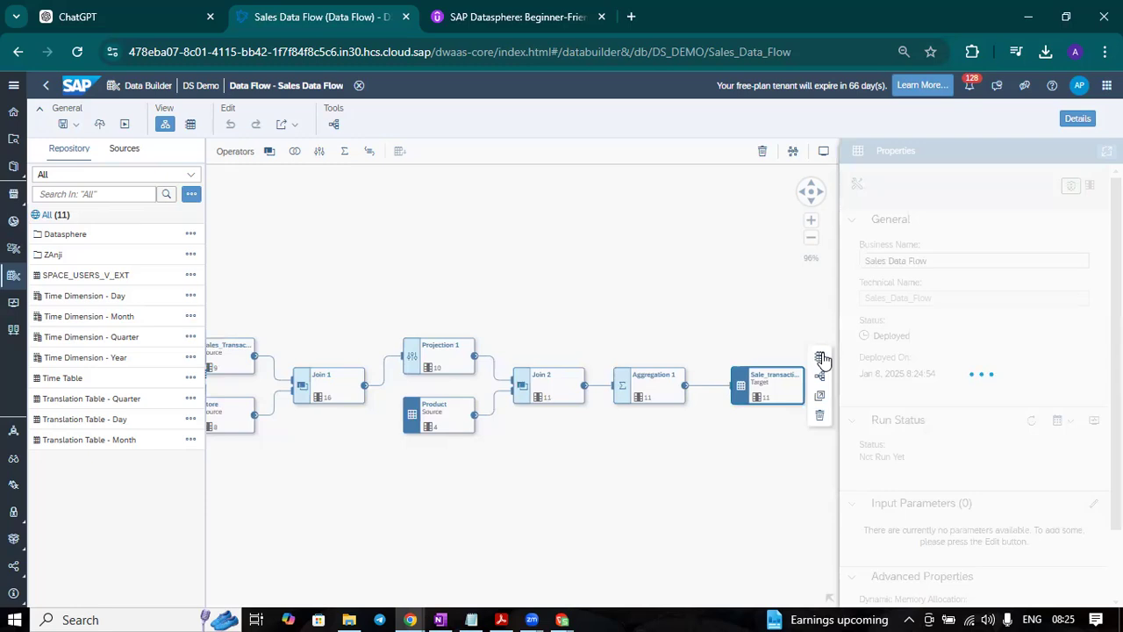
left_click(821, 359)
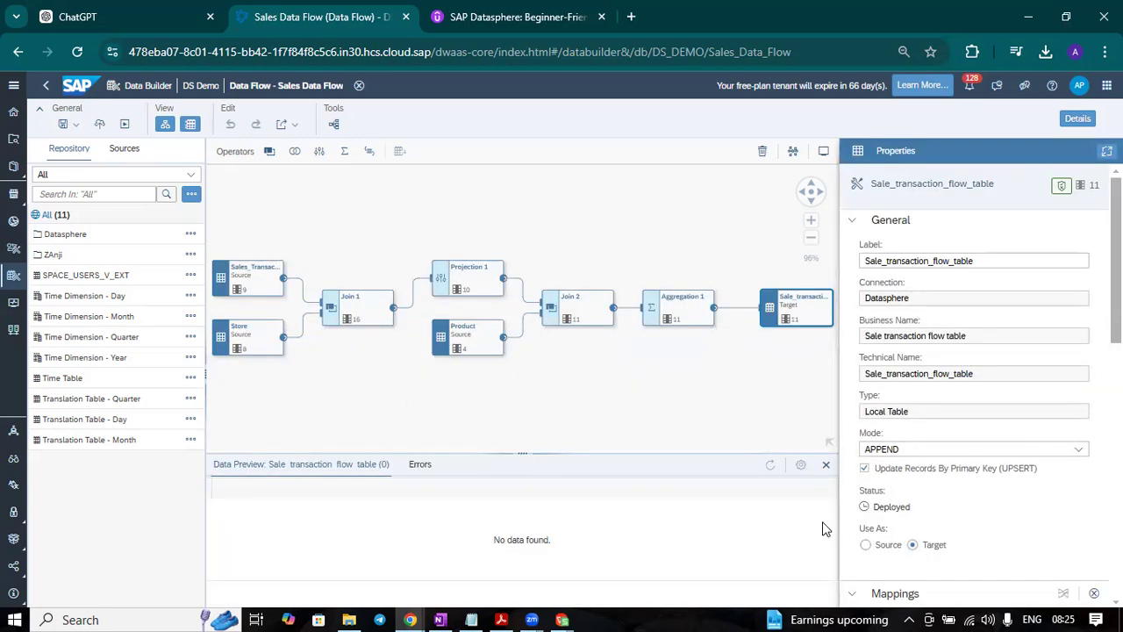
left_click(825, 464)
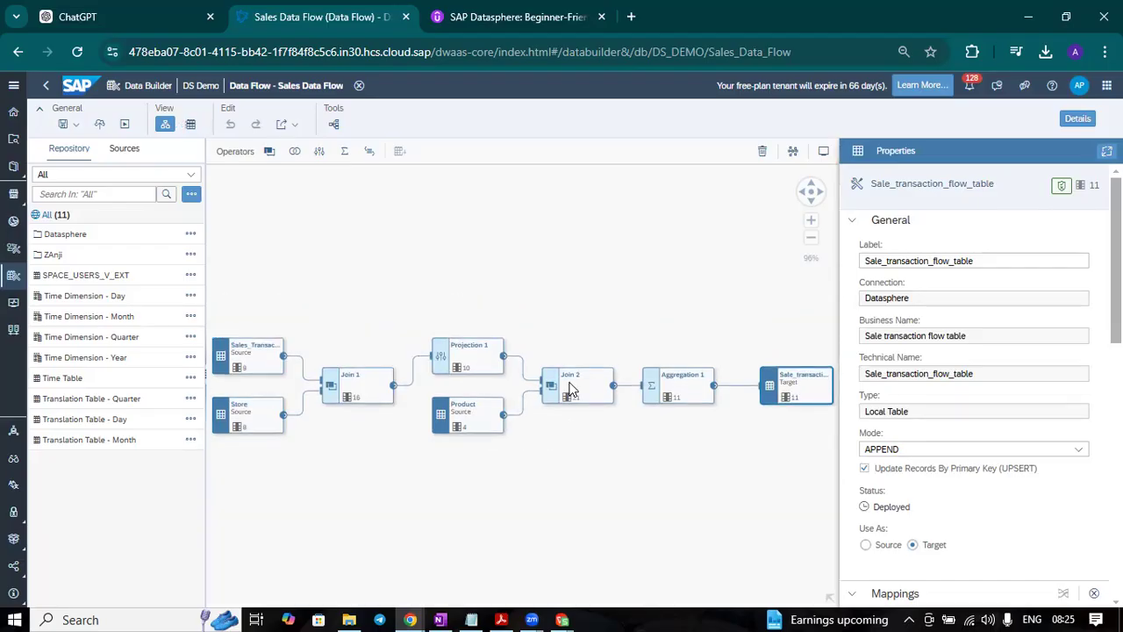
Step: Run the Sales Data Flow and open its current run in the Data Flow Monitor
left_click(124, 124)
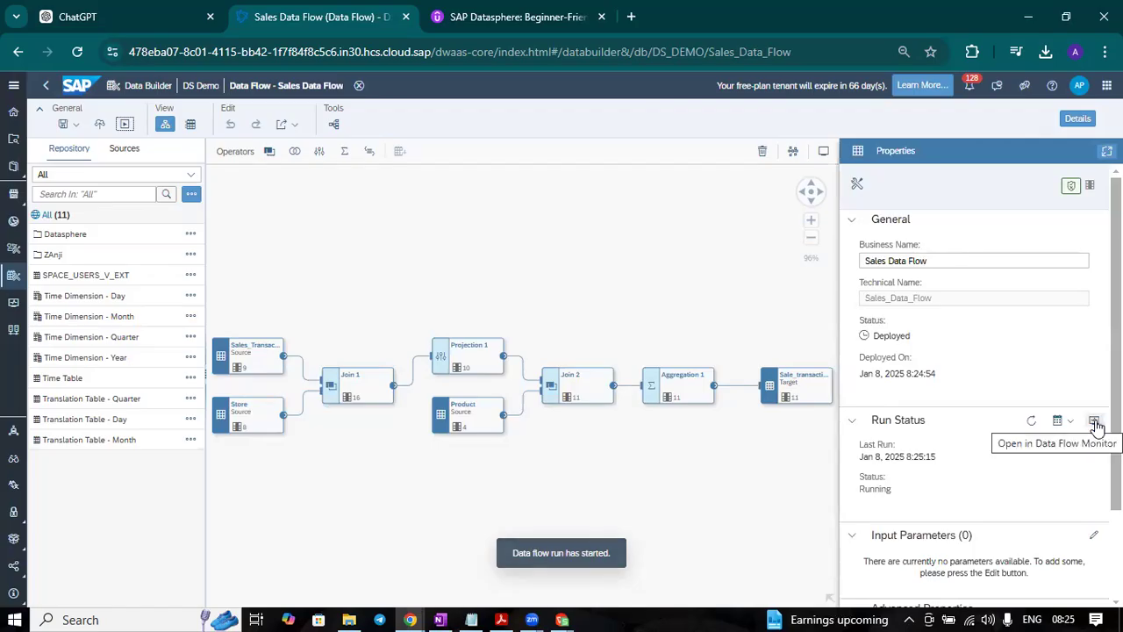
left_click(1094, 422)
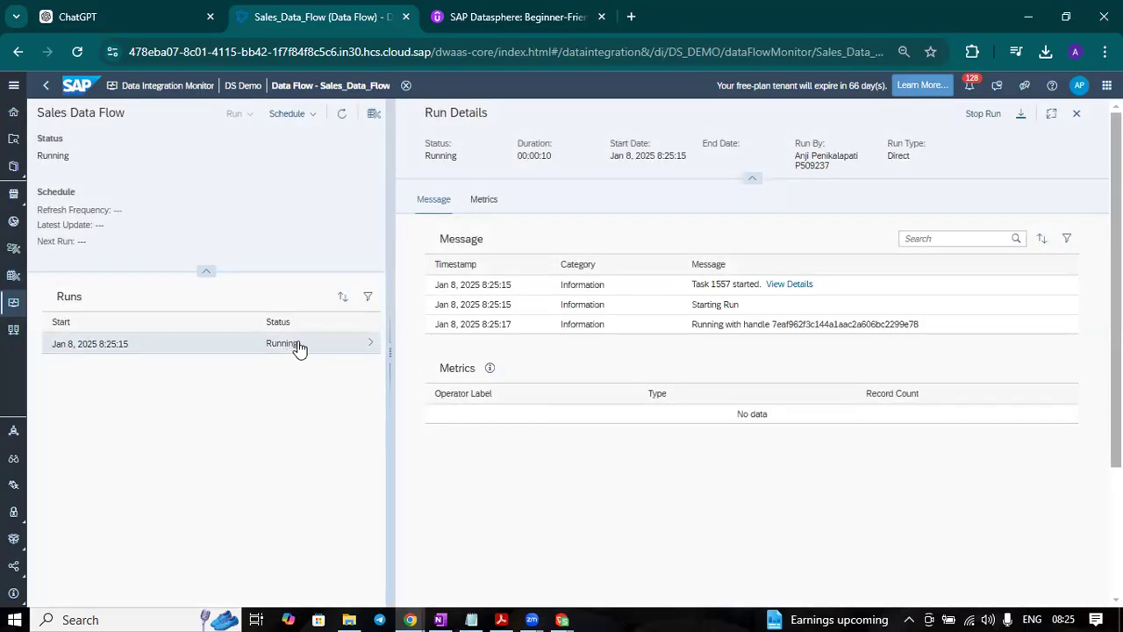
left_click(343, 117)
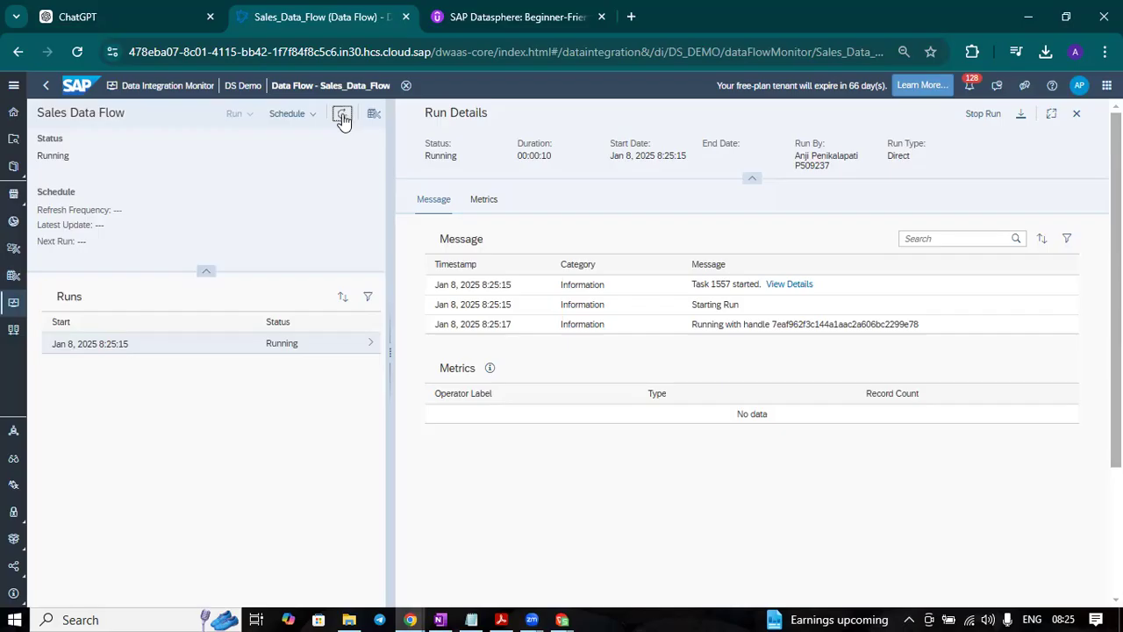
left_click(322, 350)
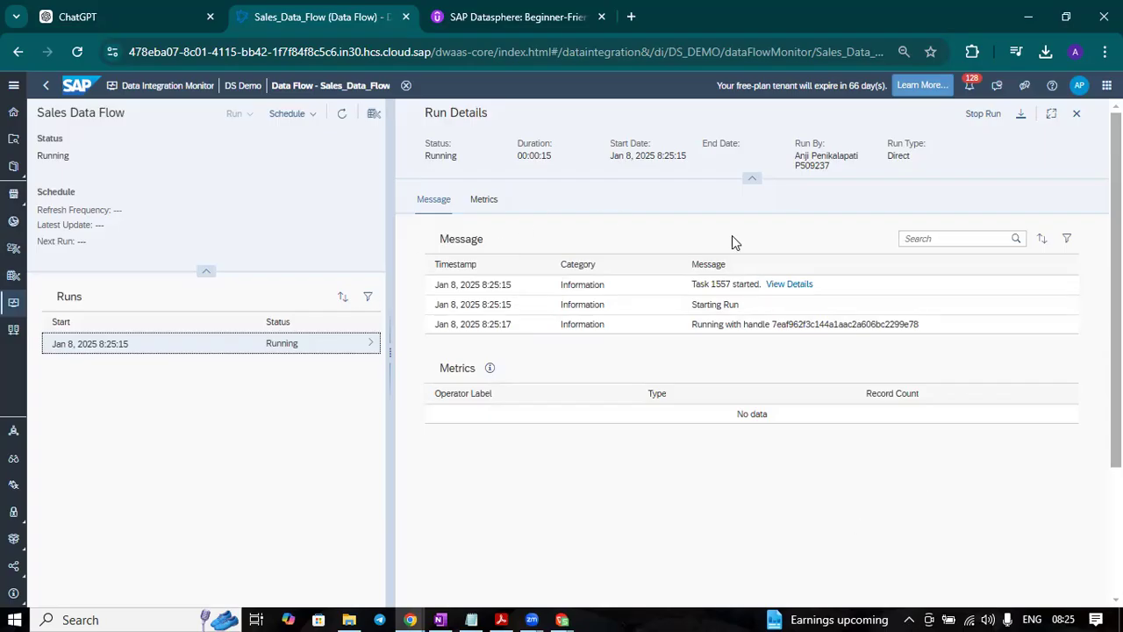
Step: Refresh the current run of the Sales Data Flow and read through its run messages
left_click(343, 116)
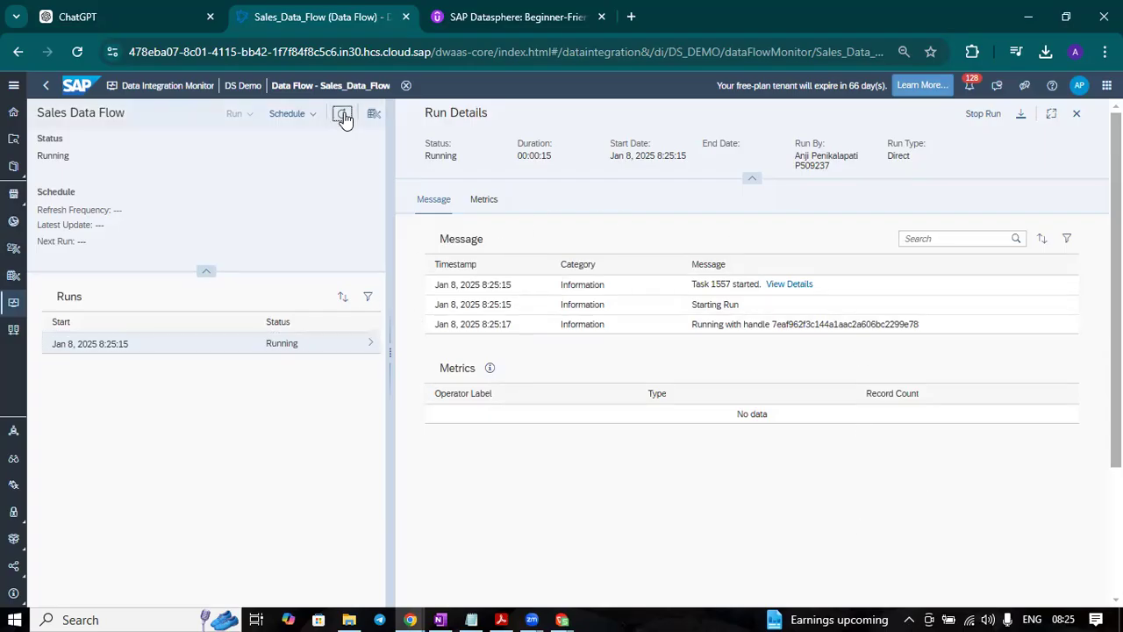
left_click(343, 115)
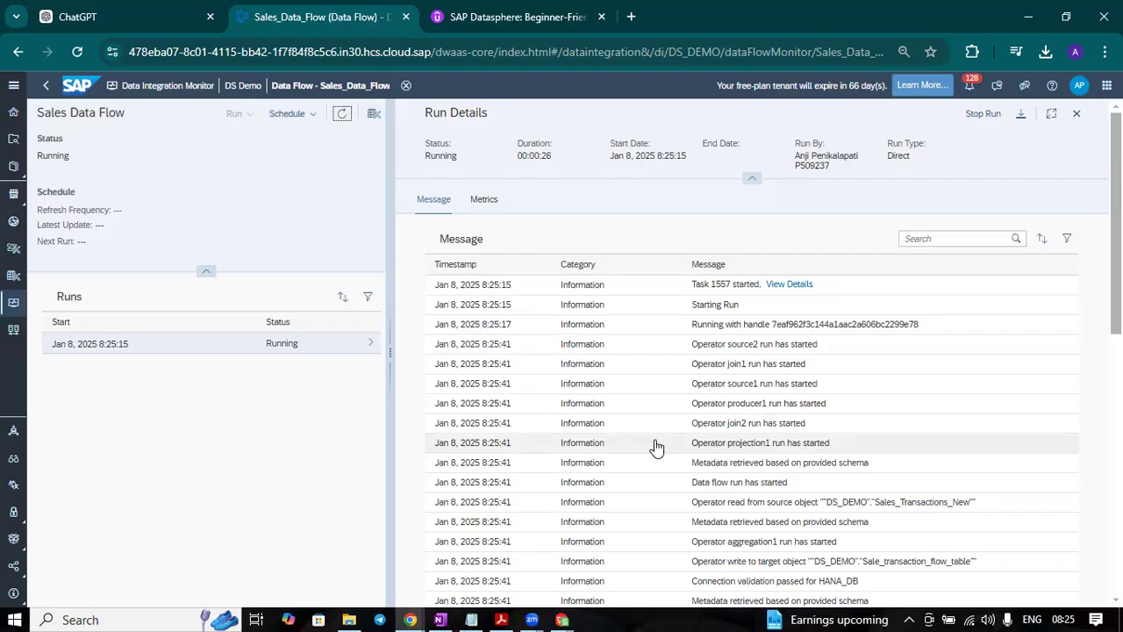
scroll(655, 442, "down", 5)
scroll(654, 441, "up", 2)
scroll(655, 439, "down", 3)
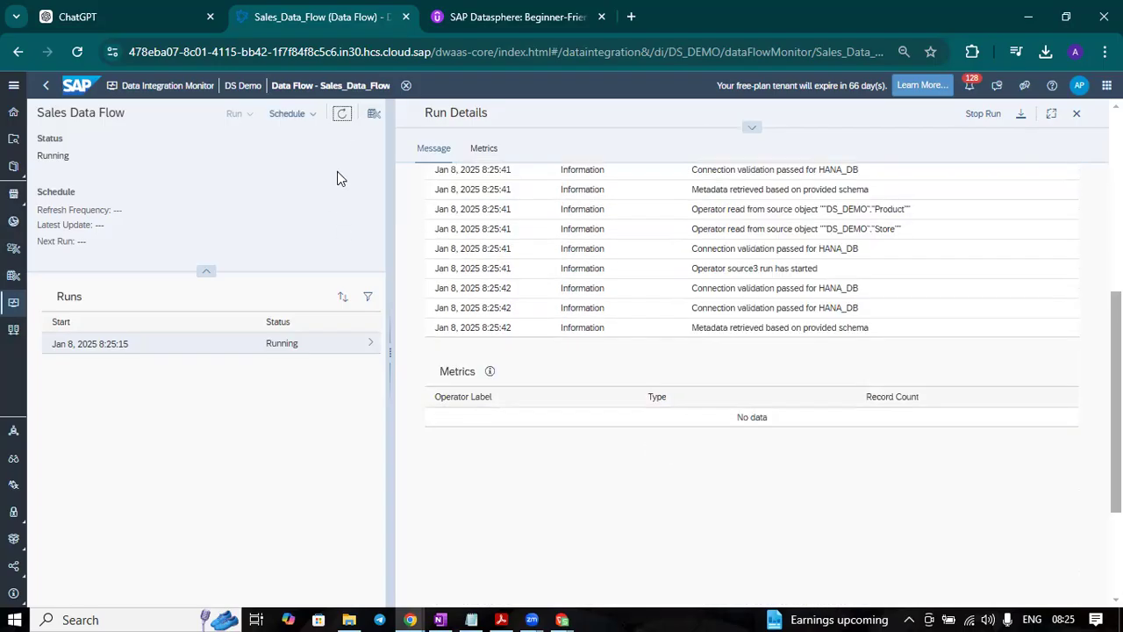
Step: Keep refreshing the run to check its status, its newest messages and the operator metrics
left_click(342, 116)
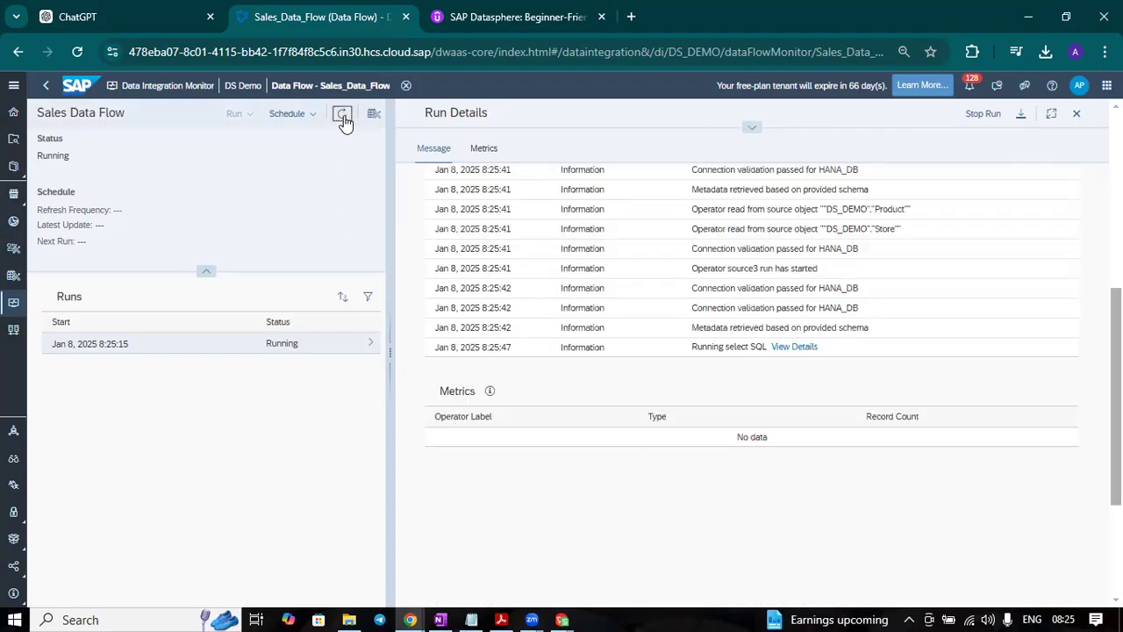
left_click(343, 116)
left_click(342, 116)
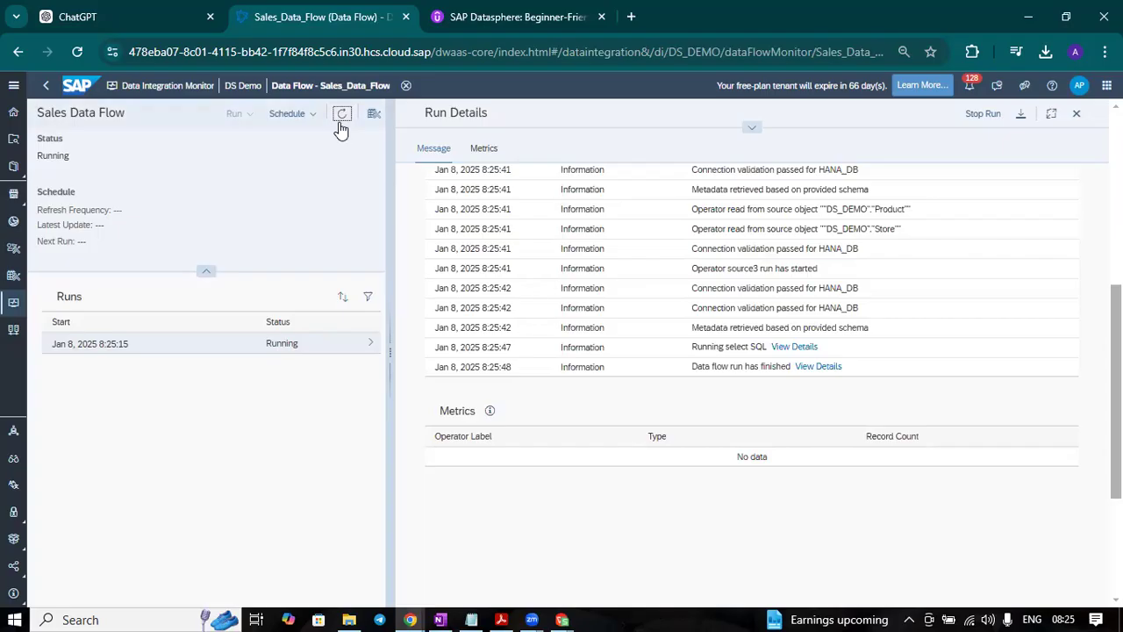
left_click(342, 115)
left_click(343, 116)
left_click(342, 123)
left_click(340, 115)
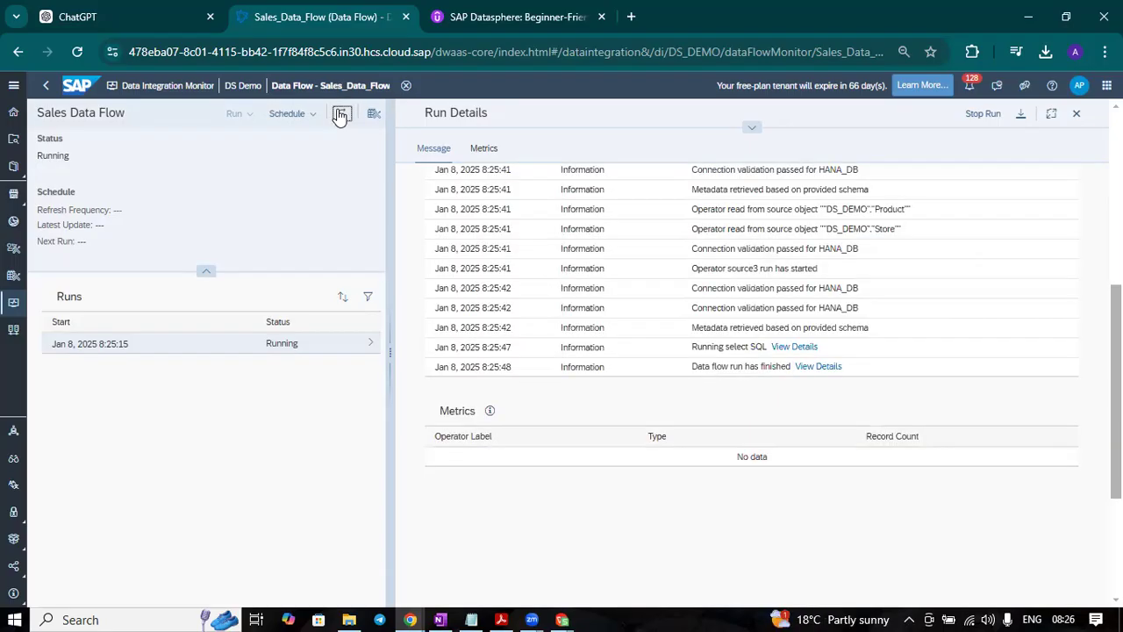
left_click(340, 115)
left_click(340, 115)
left_click(340, 115)
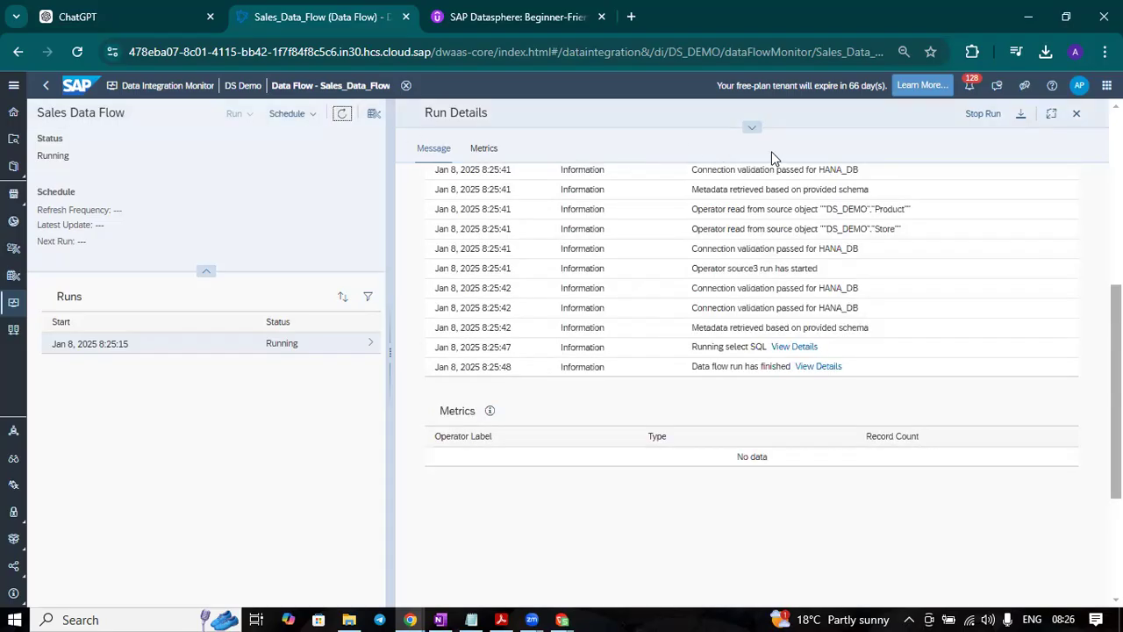
left_click(342, 116)
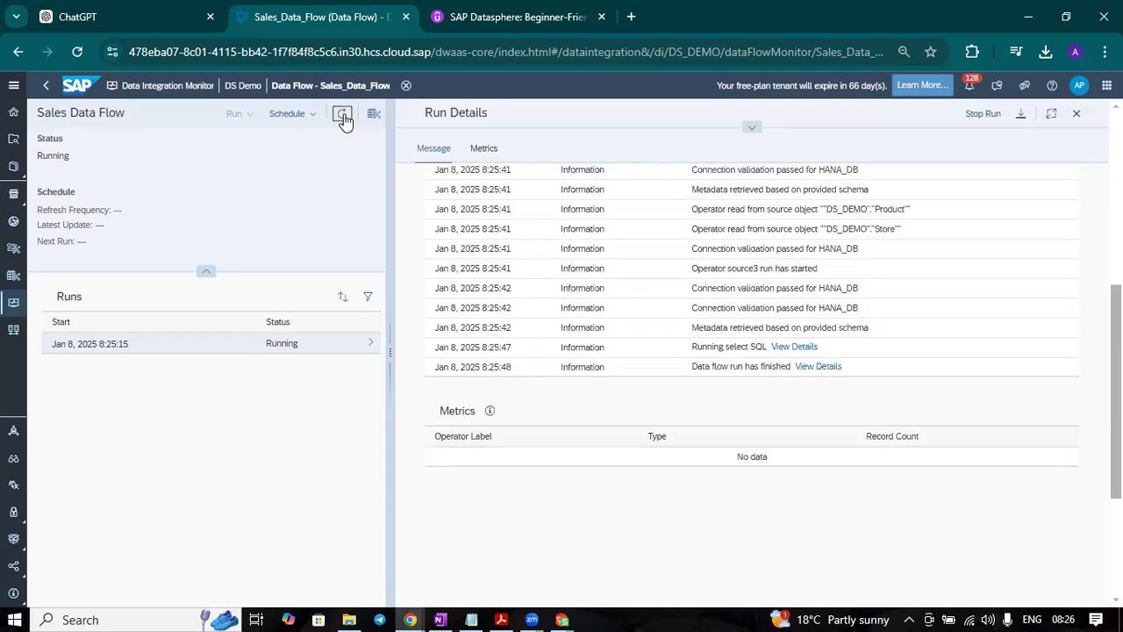
left_click(342, 116)
left_click(342, 116)
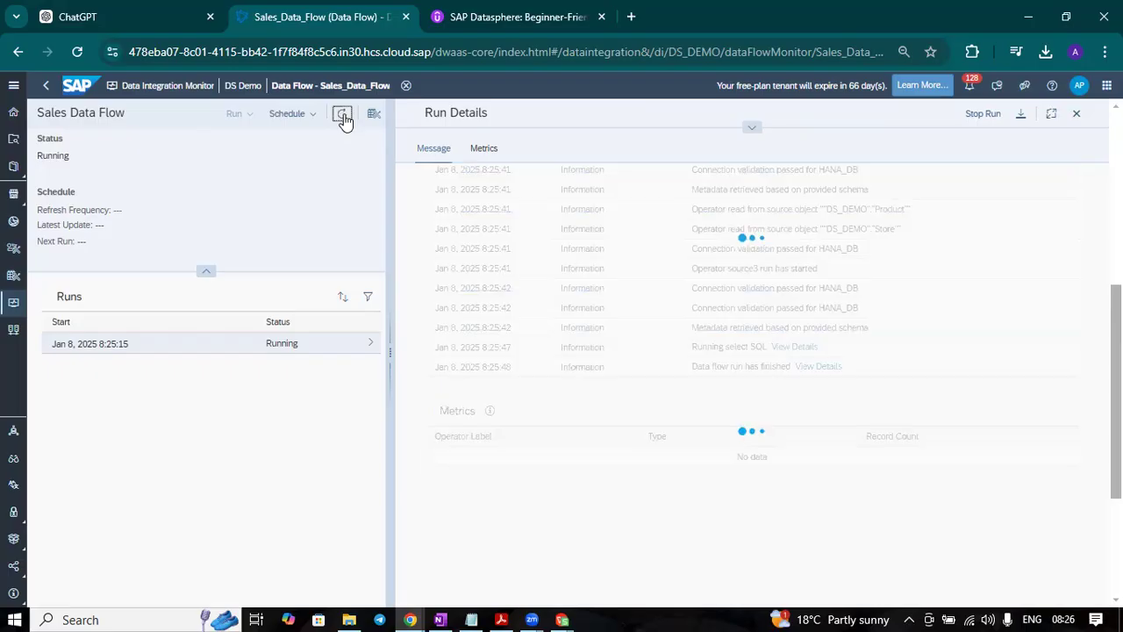
left_click(342, 116)
left_click(342, 115)
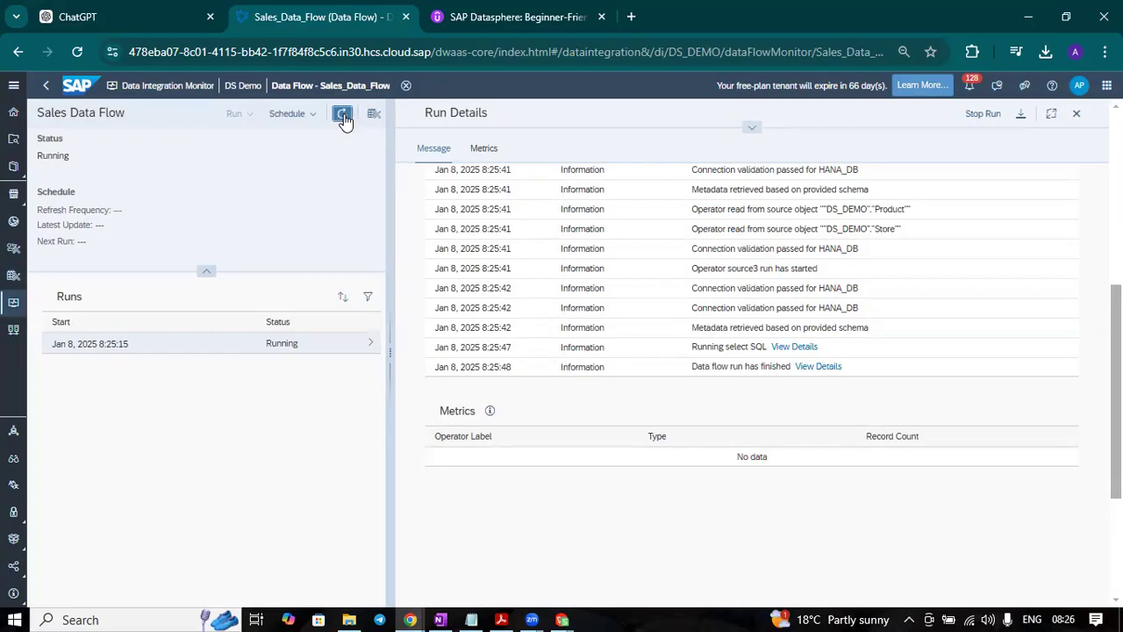
Step: Return to the Sales Data Flow in the Data Builder, preview the Sale_transaction_flow_table target's data and examine its rows
left_click(48, 88)
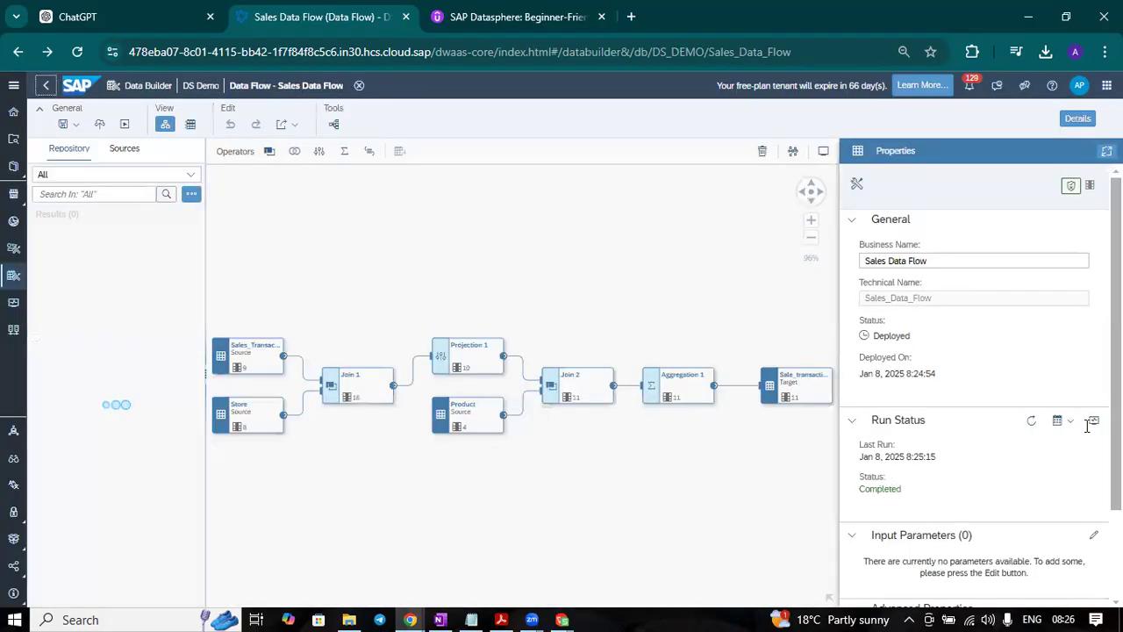
left_click(800, 387)
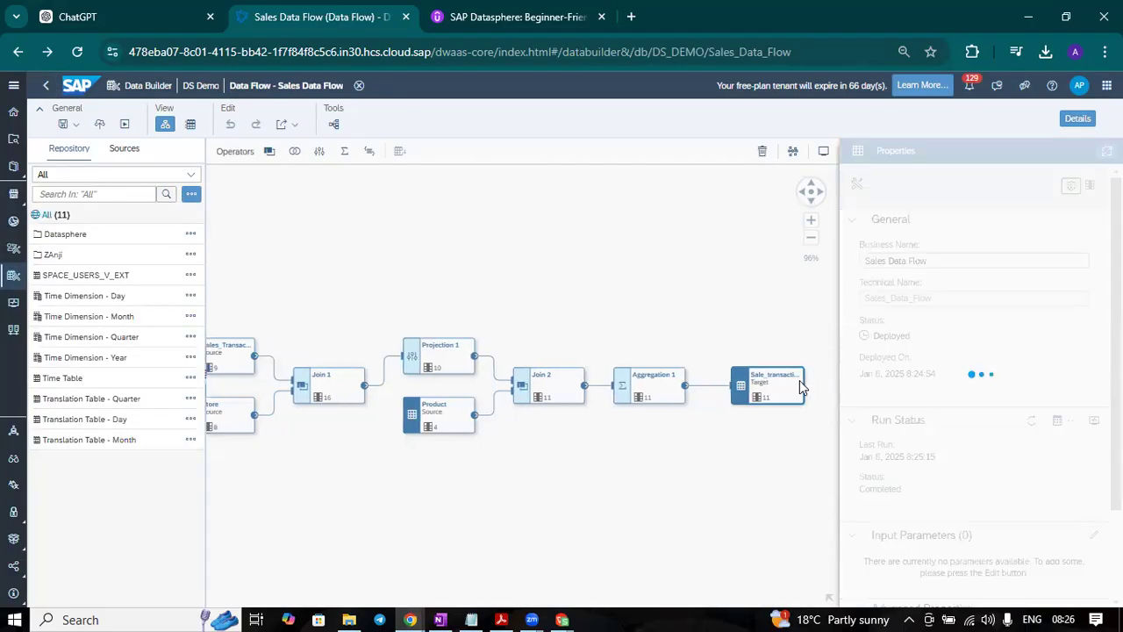
left_click(819, 360)
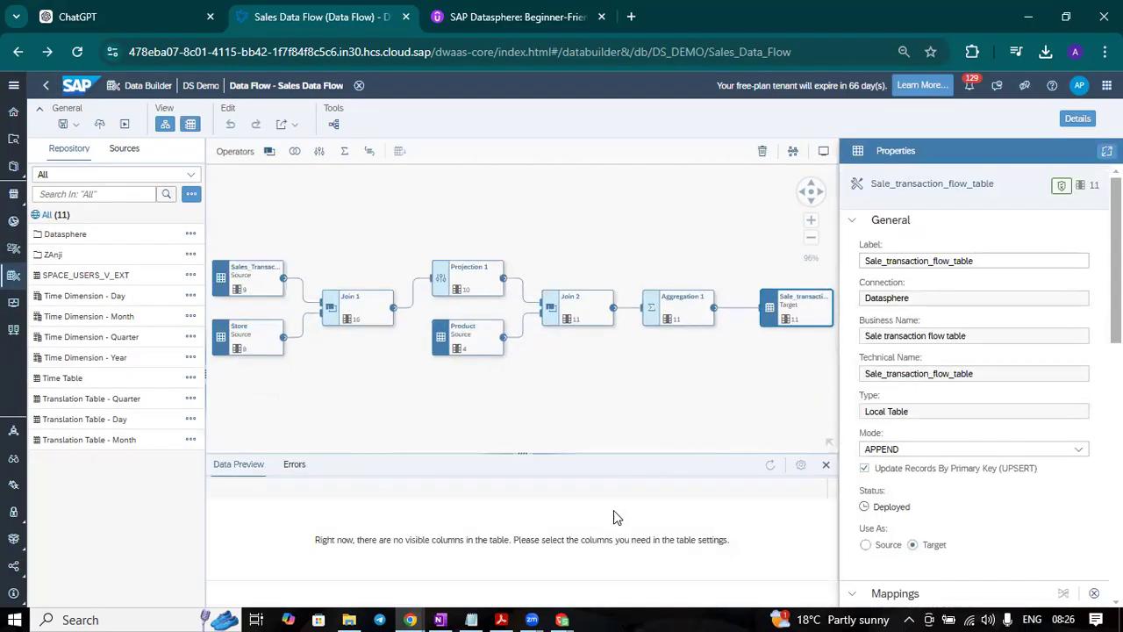
scroll(457, 562, "down", 1)
scroll(457, 561, "up", 1)
scroll(447, 558, "down", 1)
scroll(444, 556, "up", 1)
scroll(286, 535, "down", 1)
scroll(271, 575, "up", 1)
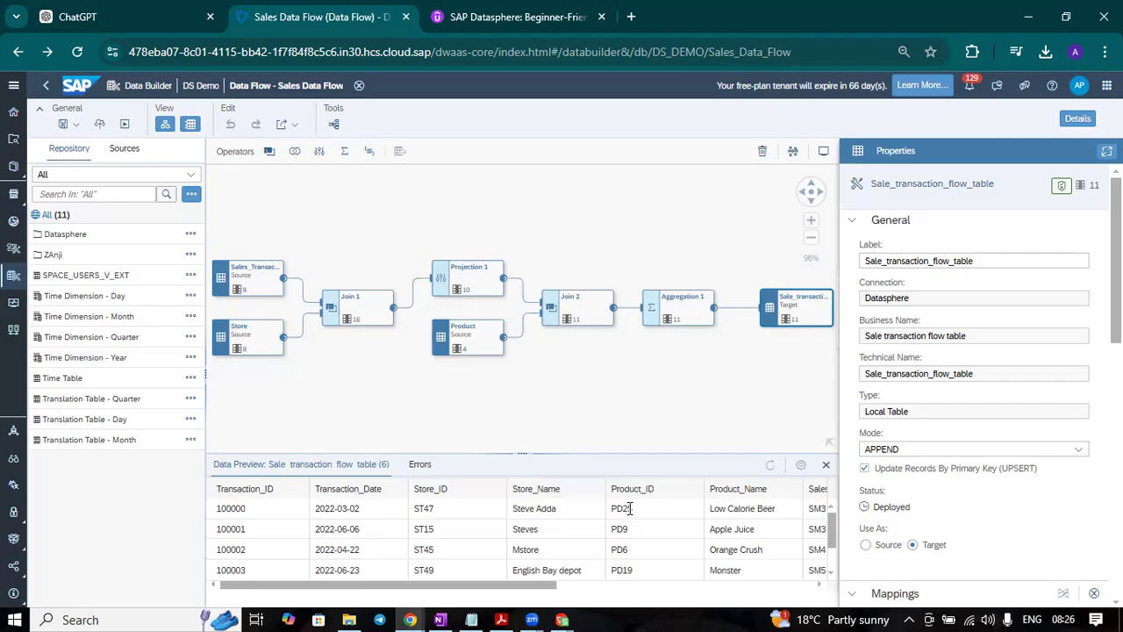
scroll(748, 535, "down", 1)
scroll(741, 544, "up", 1)
scroll(295, 537, "down", 2)
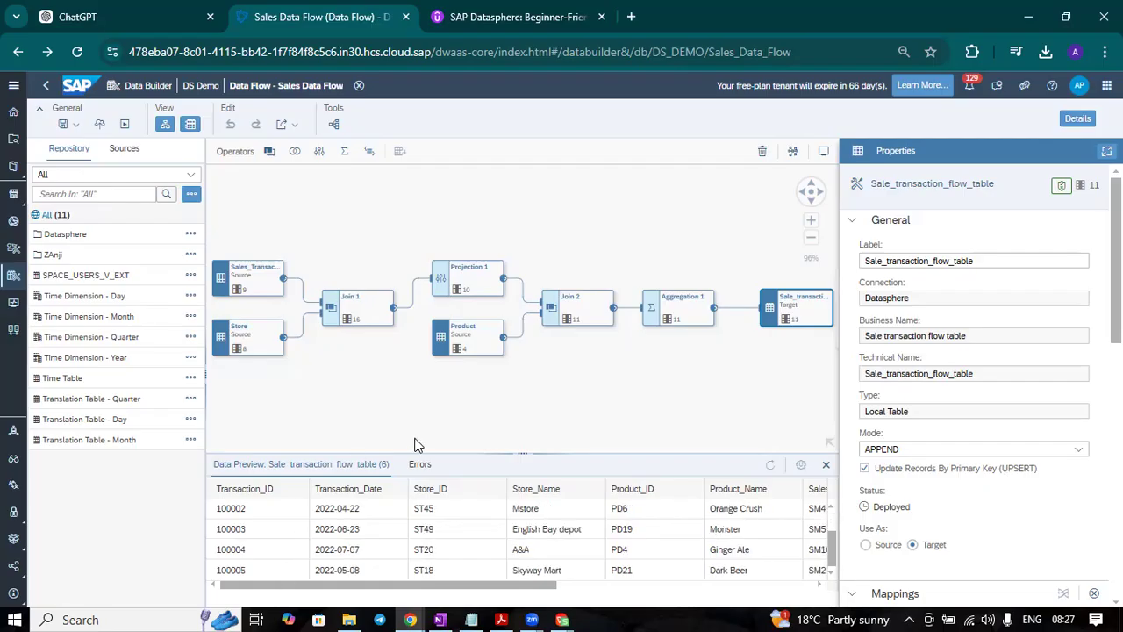
Step: Examine the remaining columns of the target table preview, including Profit, Discount and Cost
scroll(632, 542, "up", 2)
left_click_drag(523, 595, 696, 591)
scroll(523, 562, "down", 2)
scroll(523, 556, "up", 2)
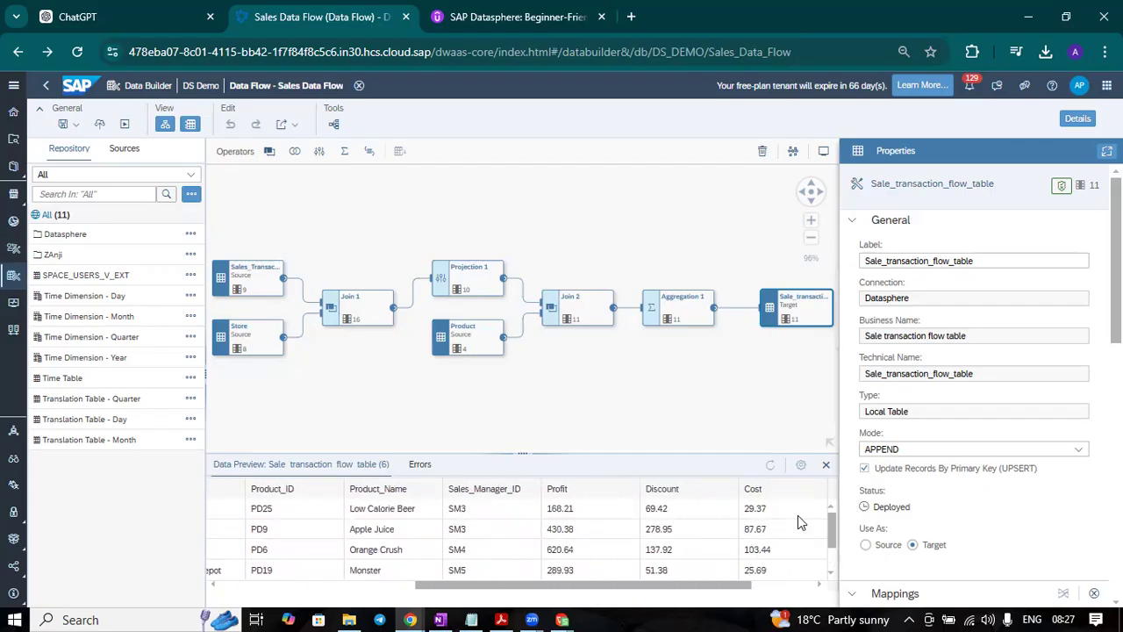
left_click_drag(641, 584, 444, 584)
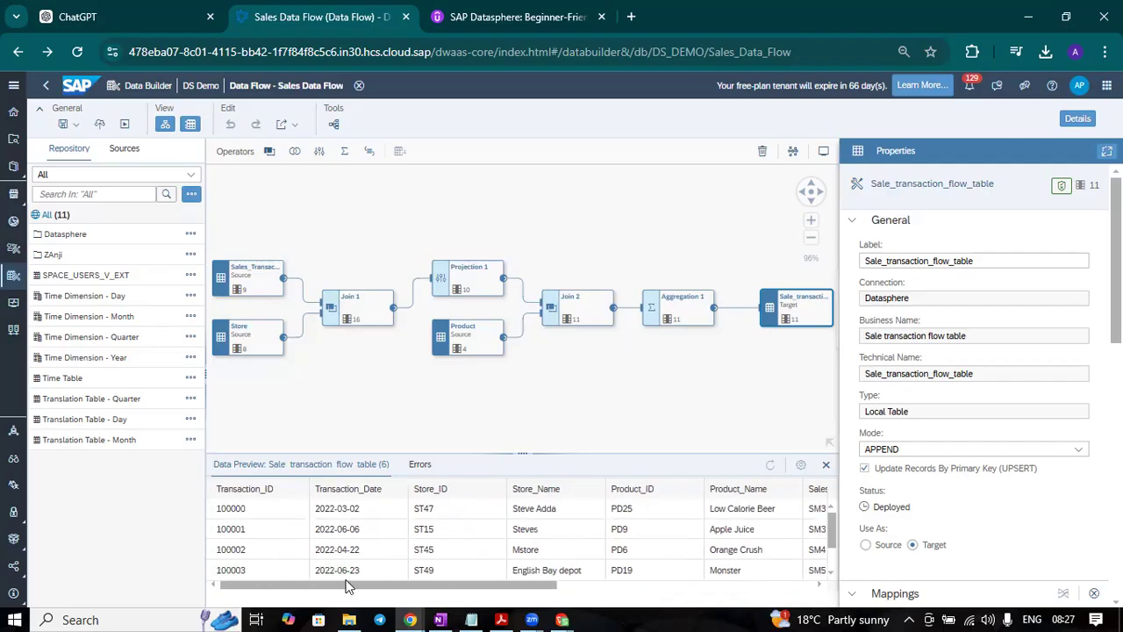
Step: Run the Sales Data Flow again and open its newest run in the Data Flow Monitor
left_click(125, 127)
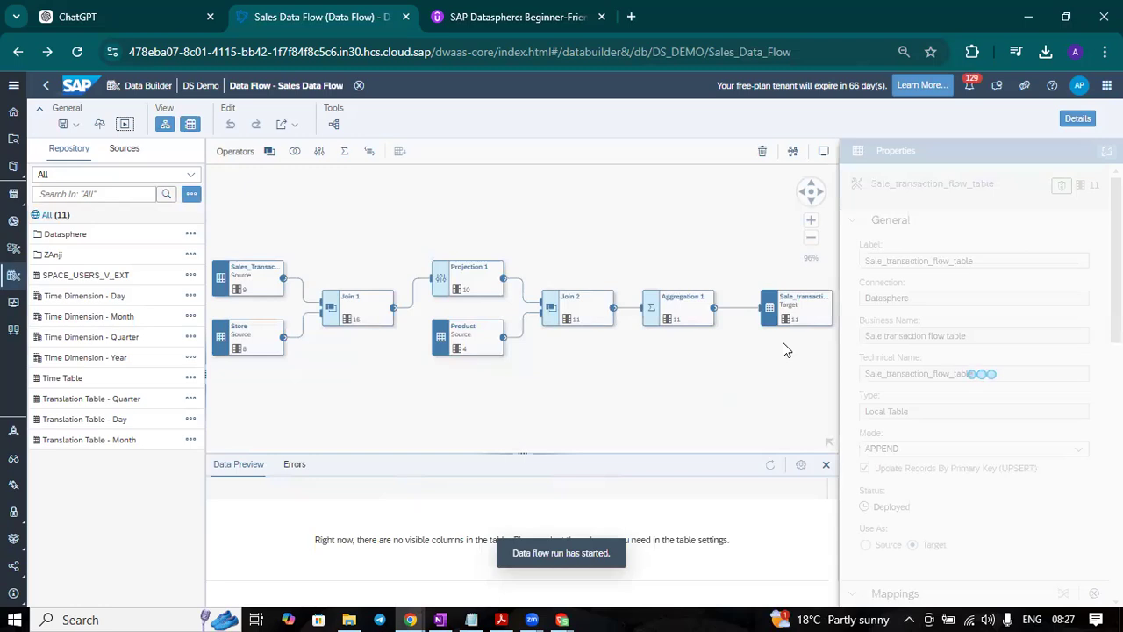
left_click(1094, 420)
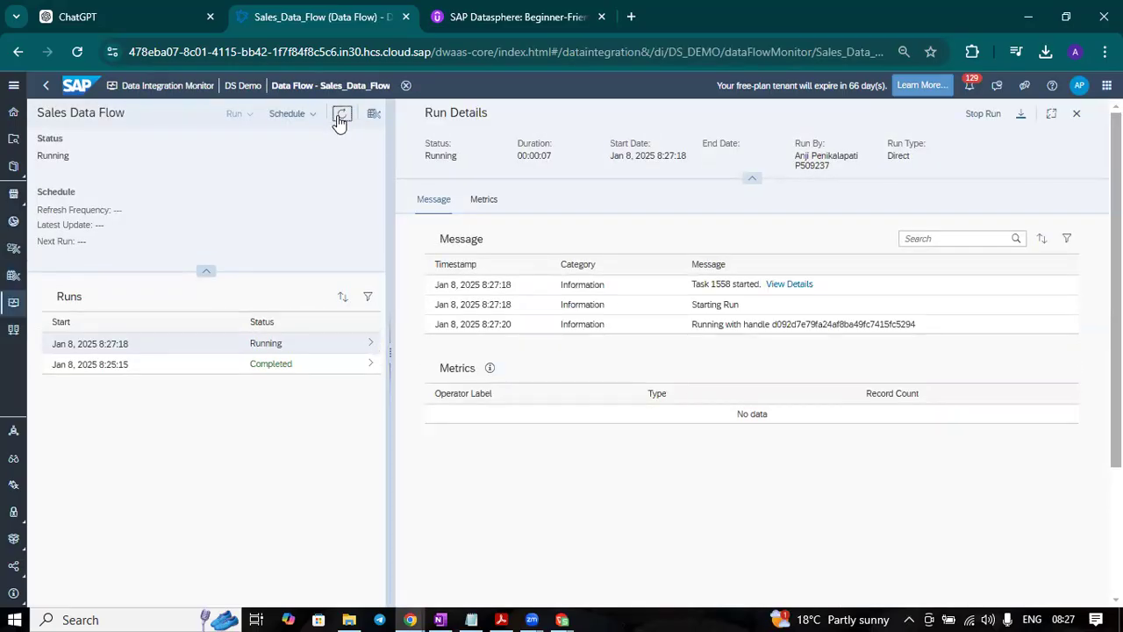
left_click(336, 345)
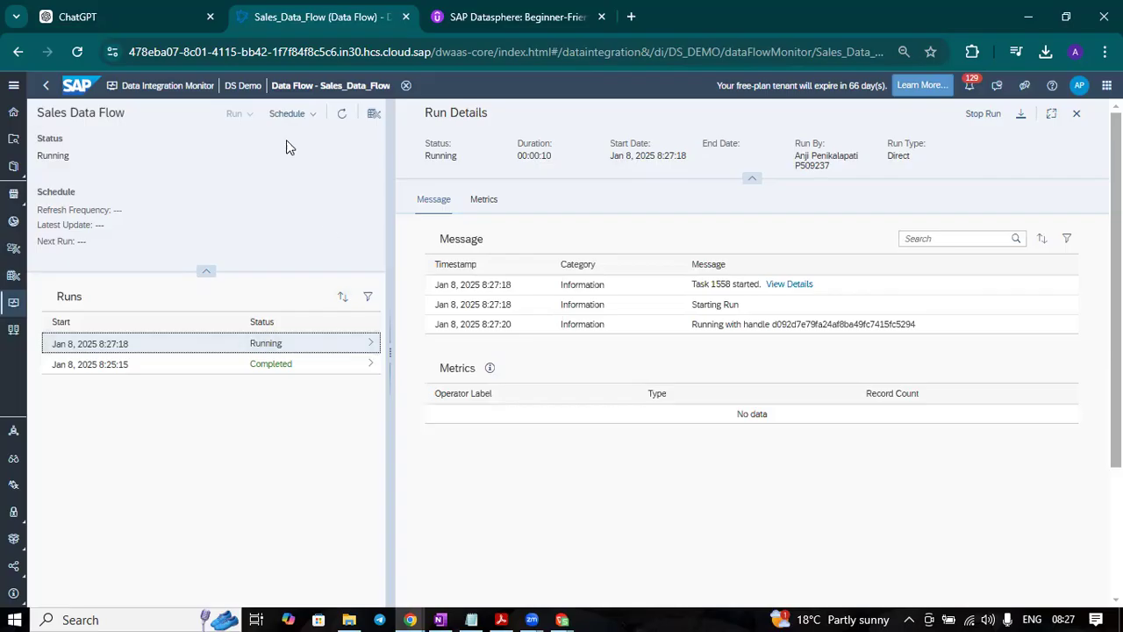
Step: Refresh the second run repeatedly to follow its status and operator messages
left_click(341, 115)
left_click(341, 115)
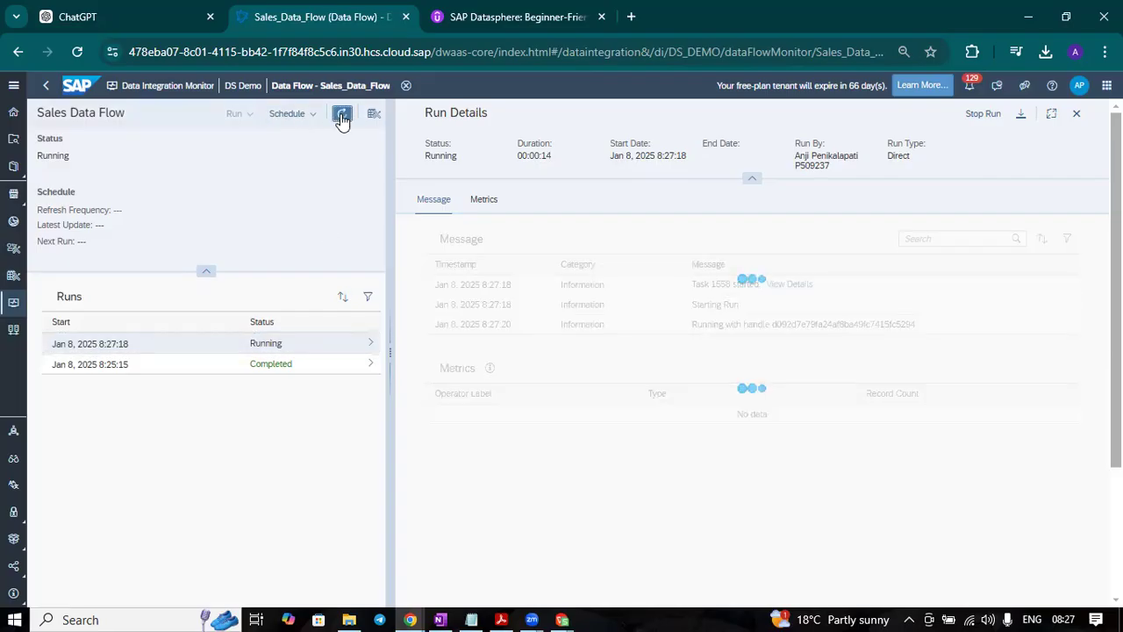
left_click(341, 115)
left_click(341, 115)
left_click(341, 115)
left_click(341, 115)
left_click(341, 115)
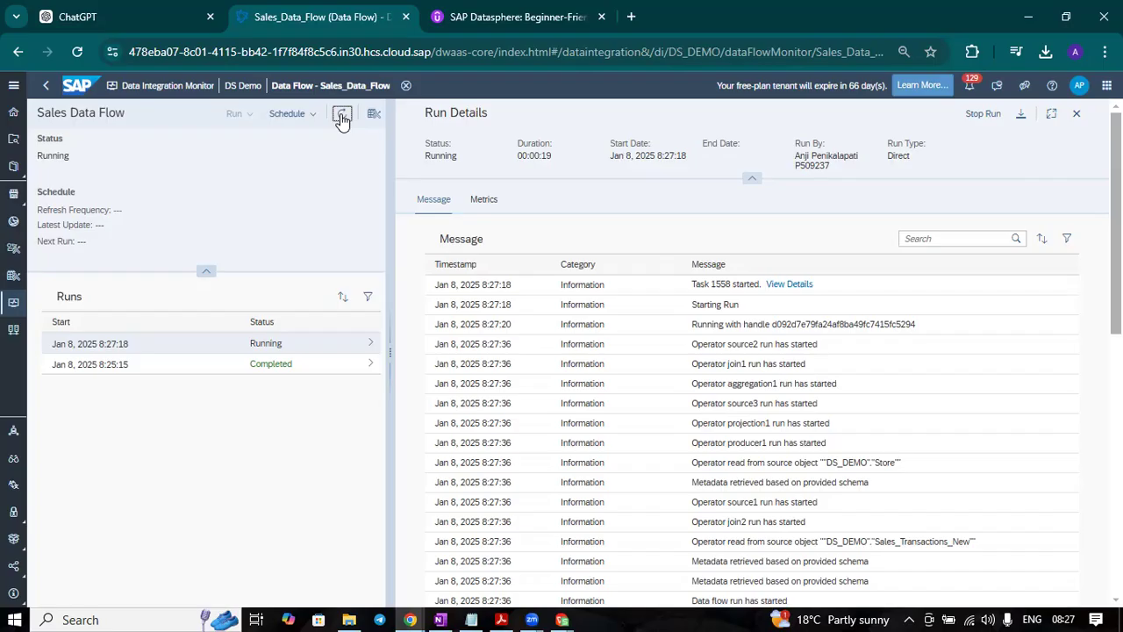
left_click(342, 115)
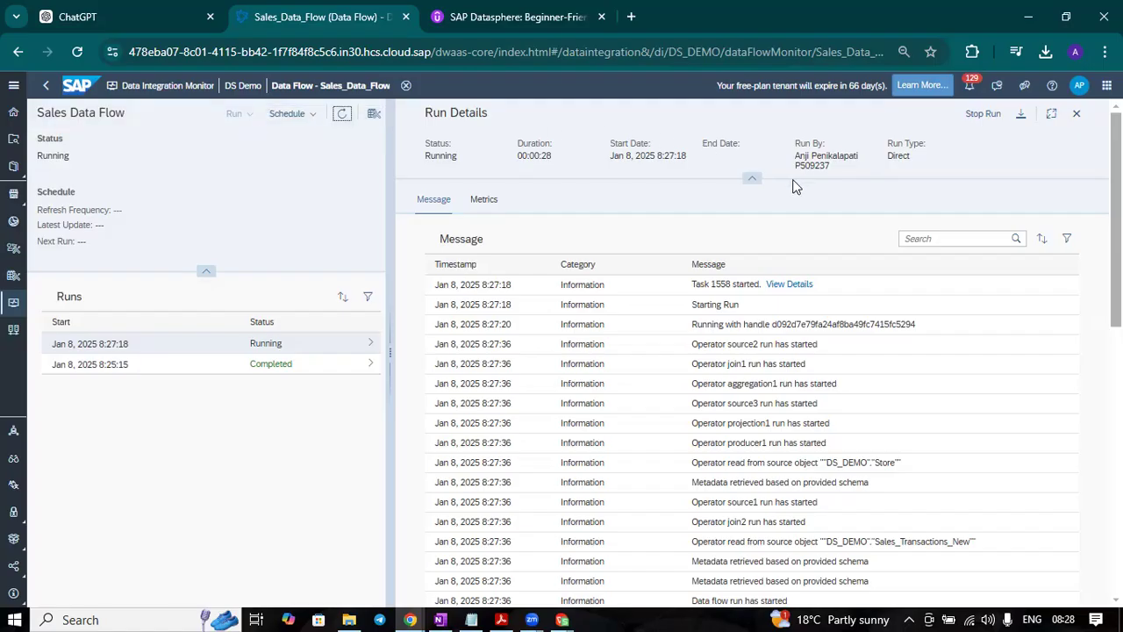
left_click(14, 86)
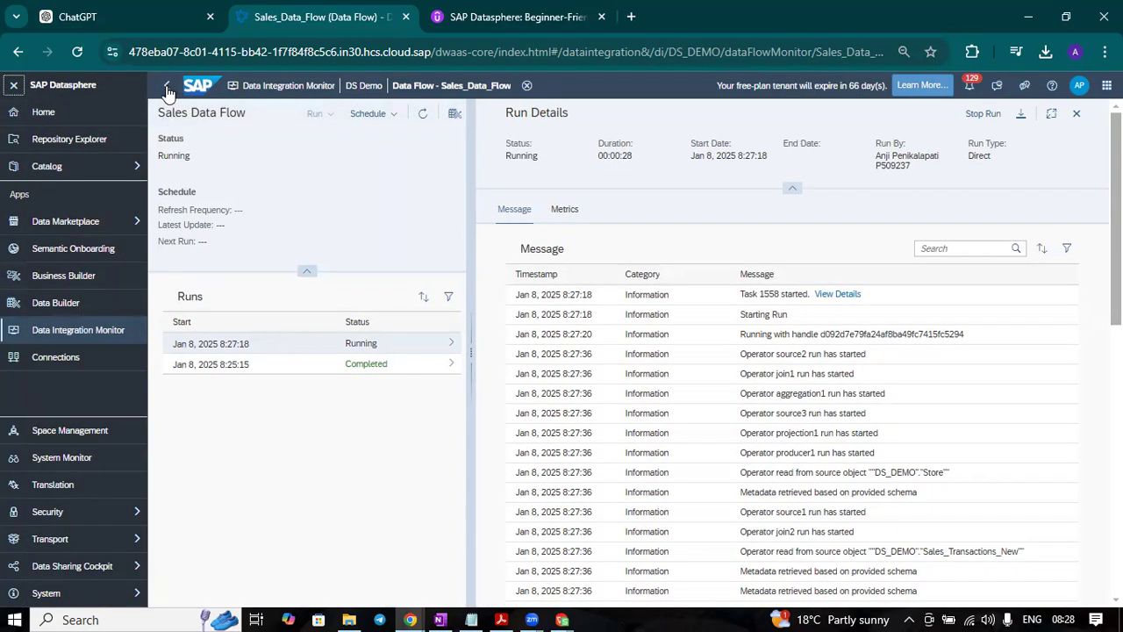
left_click(14, 86)
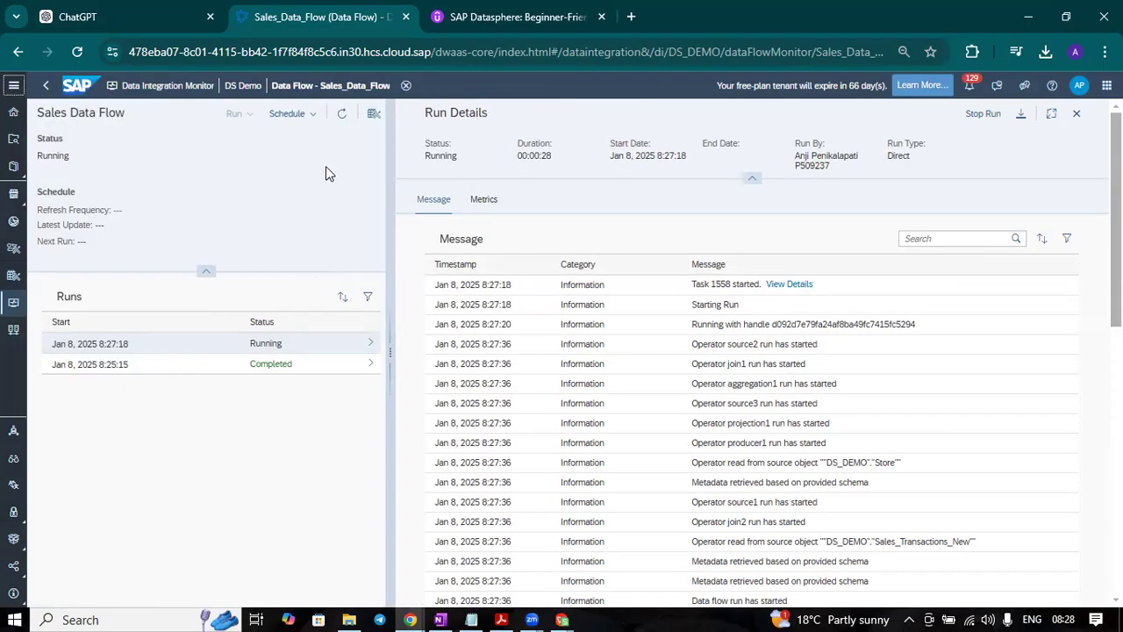
Step: Refresh the newest run's details and review its final messages and operator metrics
left_click(342, 114)
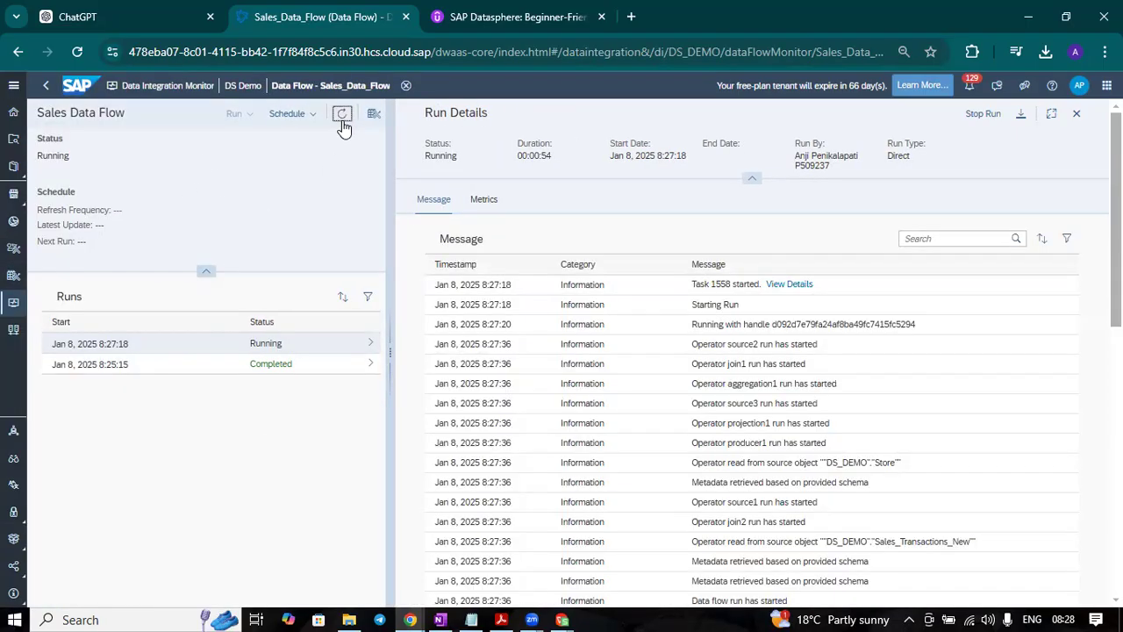
left_click(342, 123)
left_click(342, 124)
left_click(342, 124)
scroll(551, 426, "down", 10)
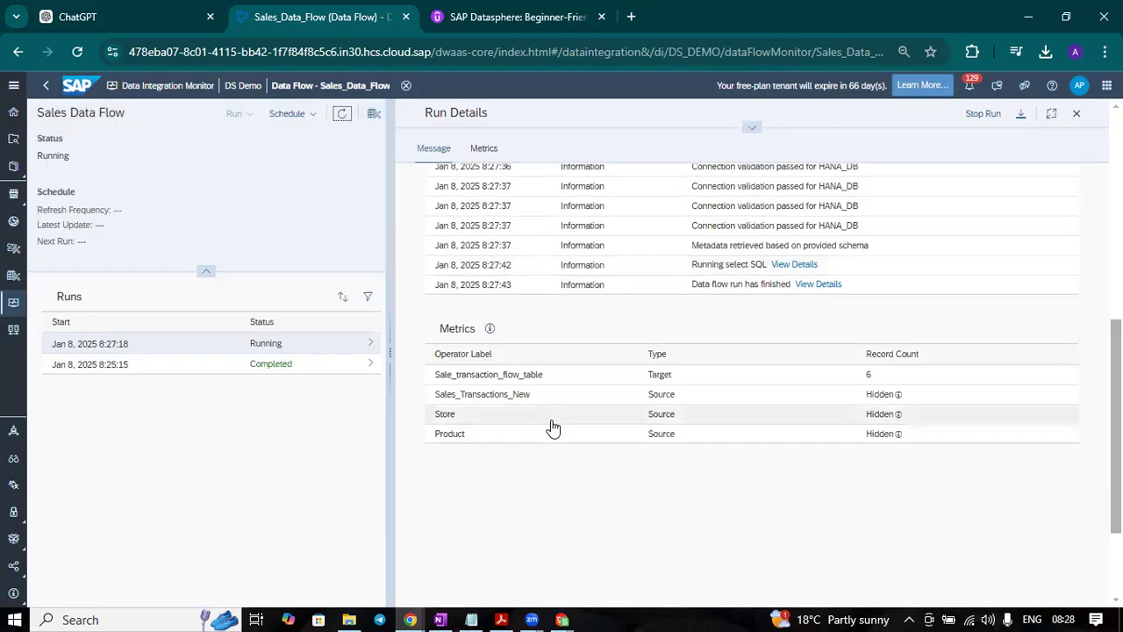
scroll(552, 427, "down", 2)
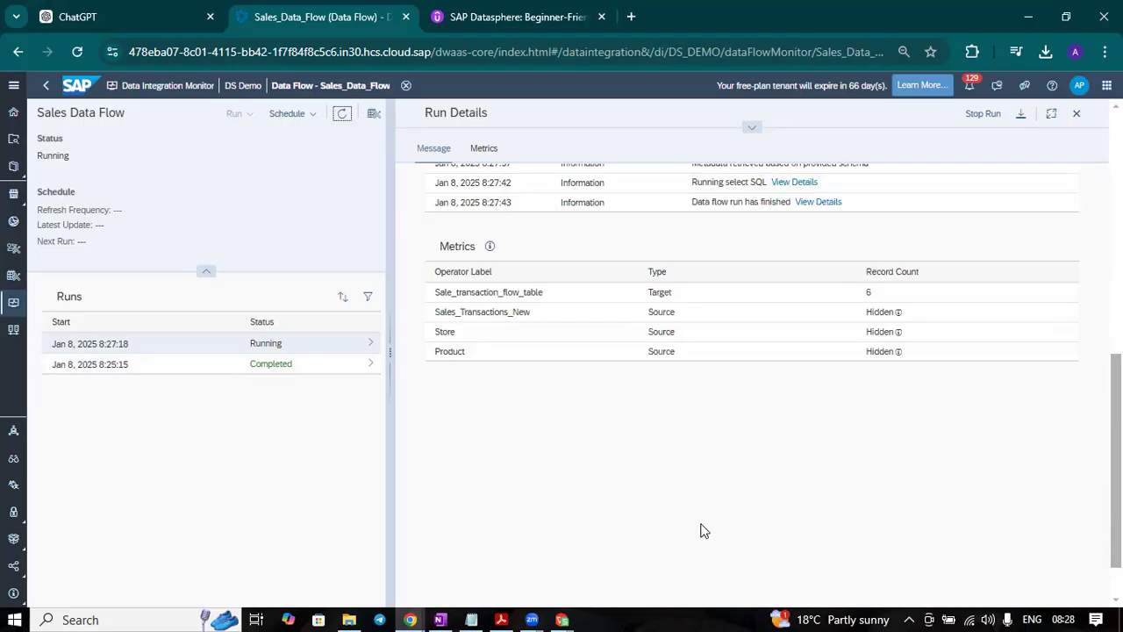
Step: Refresh the newest Sales Data Flow run repeatedly until it finishes, checking its messages and metrics
left_click(343, 115)
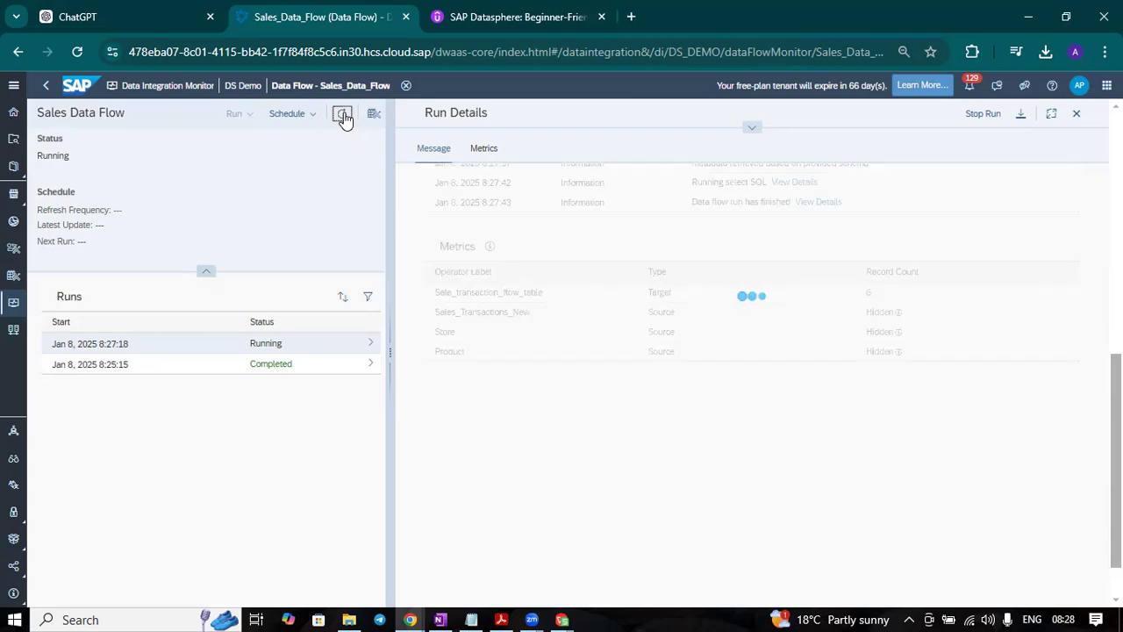
left_click(343, 115)
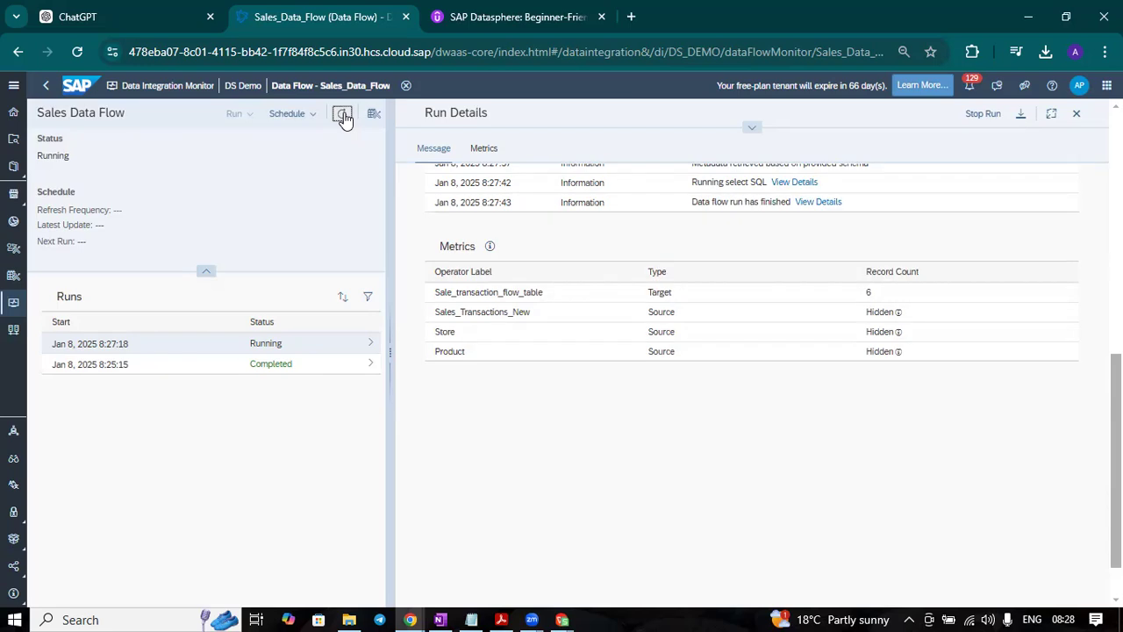
left_click(343, 115)
left_click(340, 121)
left_click(339, 126)
left_click(340, 126)
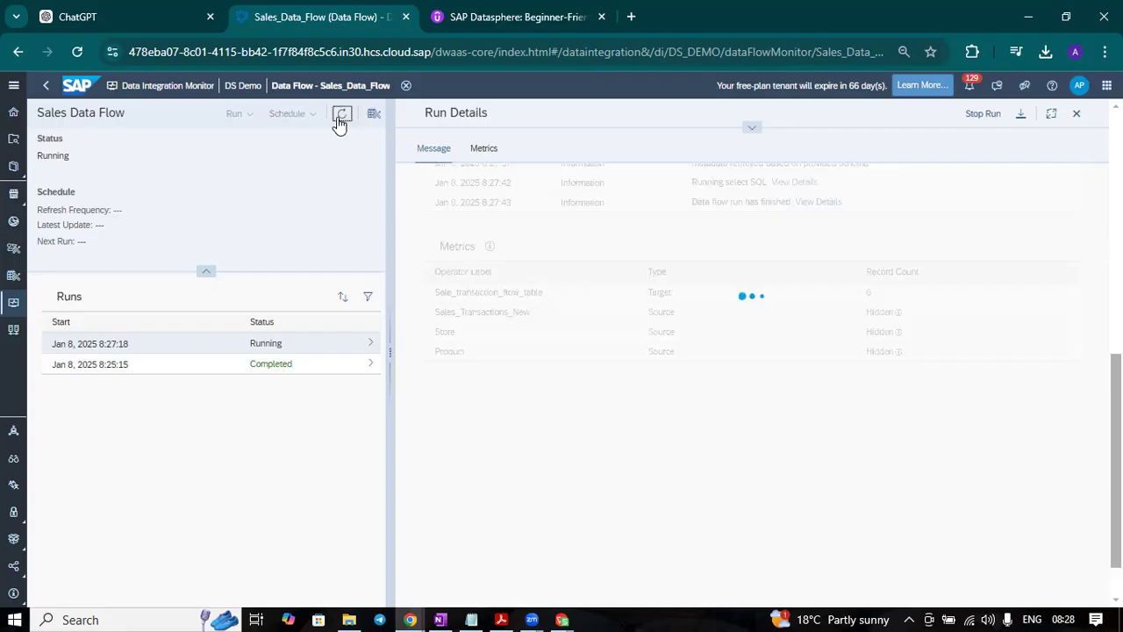
left_click(339, 125)
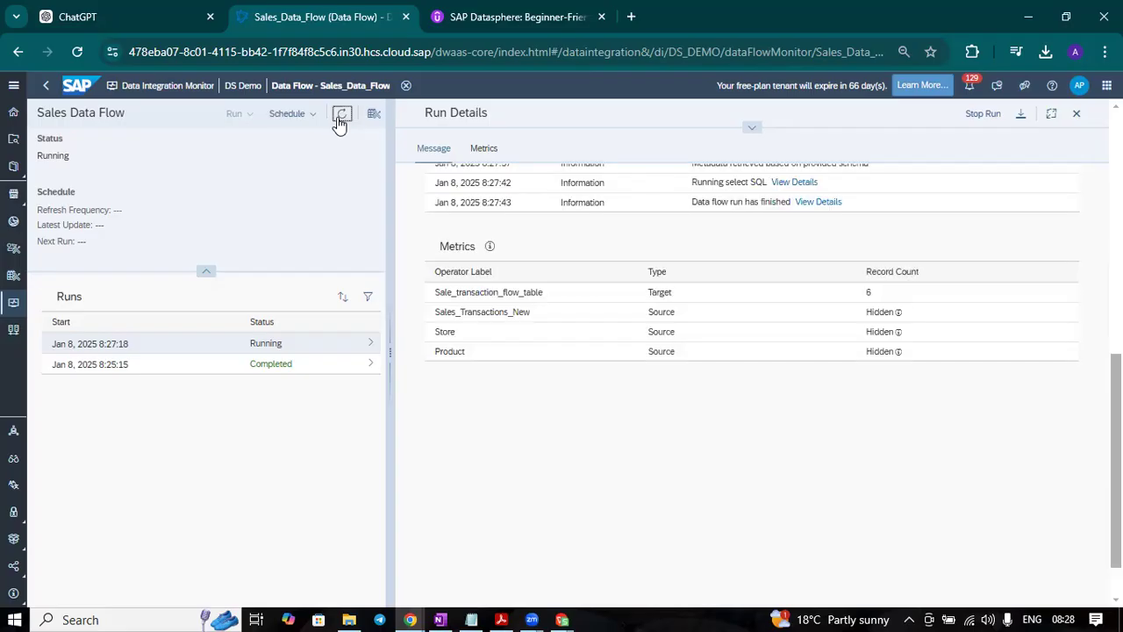
left_click(340, 126)
left_click(340, 126)
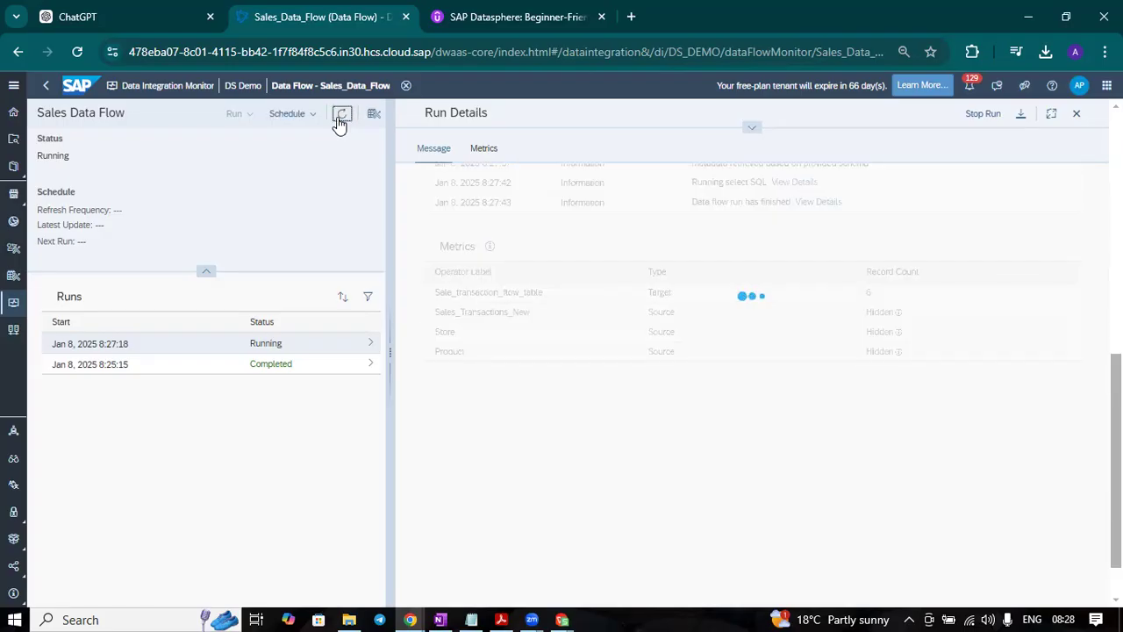
left_click(339, 125)
scroll(781, 430, "down", 2)
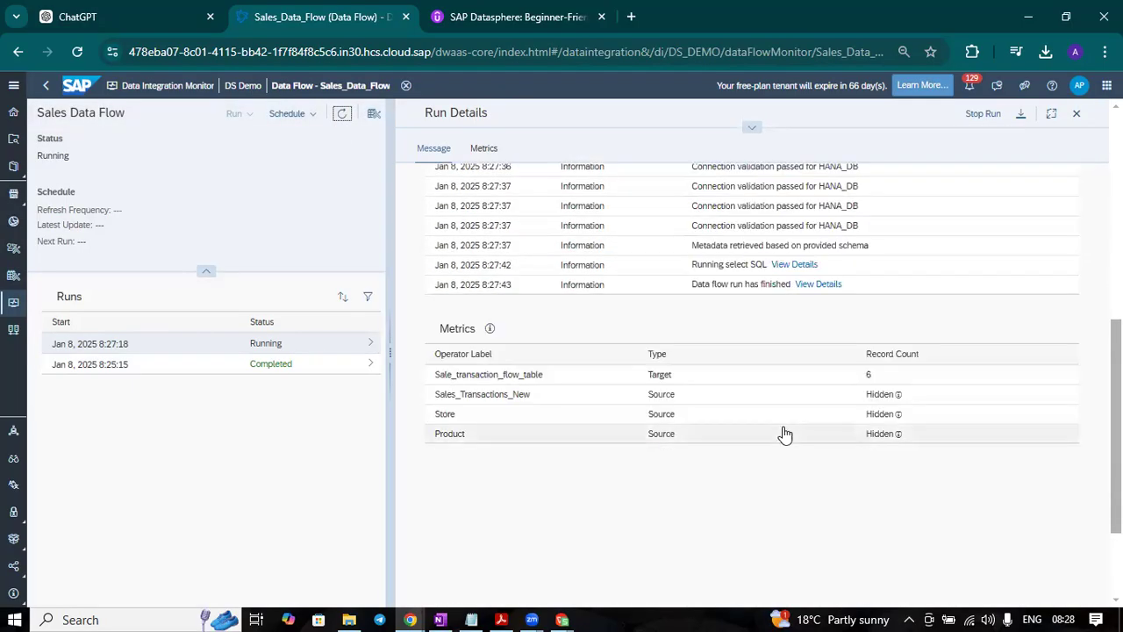
left_click(342, 119)
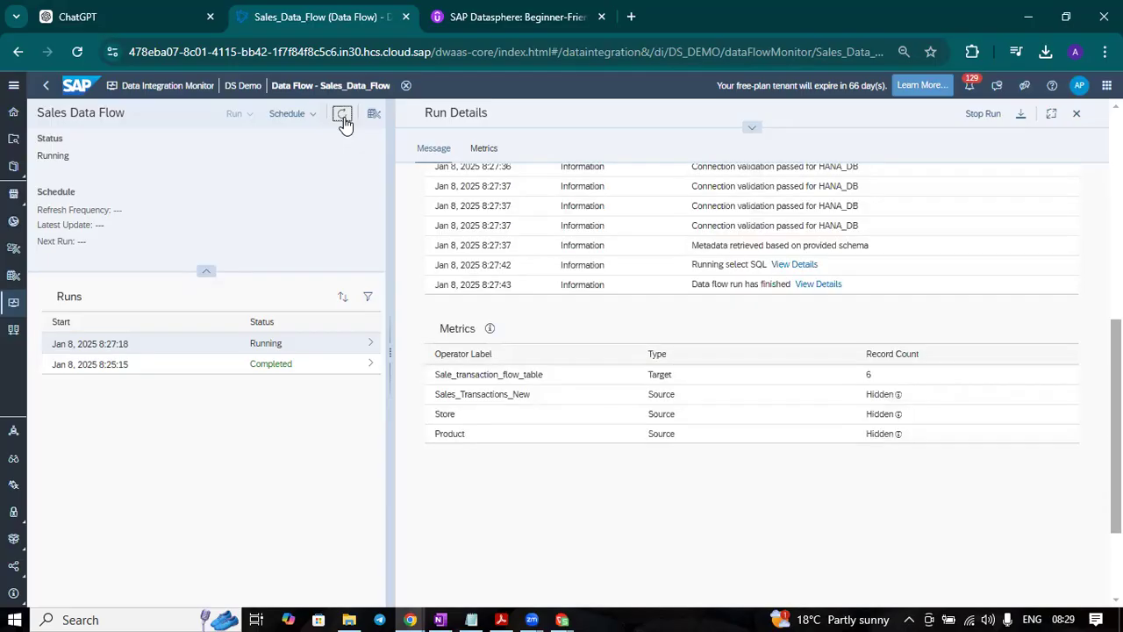
left_click(342, 119)
left_click(342, 120)
left_click(341, 121)
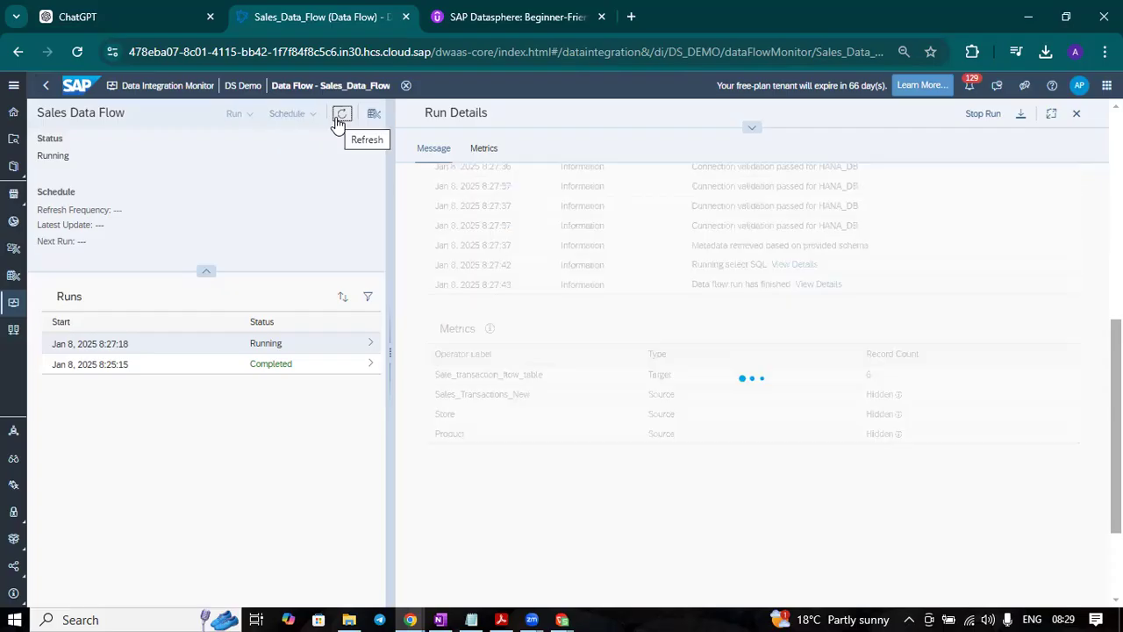
left_click(342, 121)
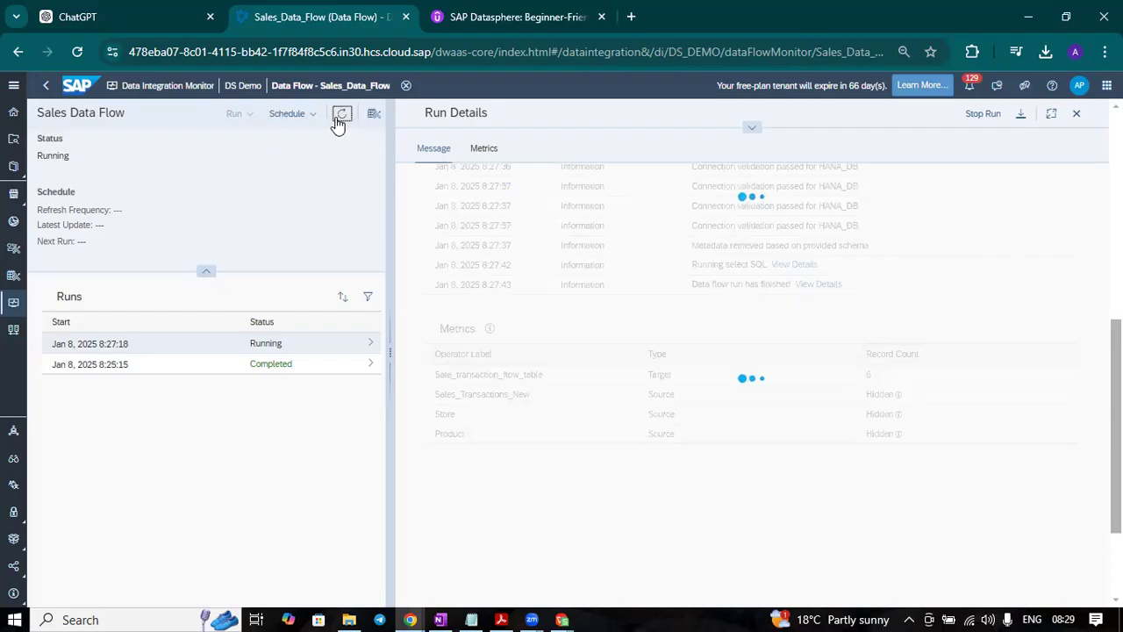
left_click(340, 121)
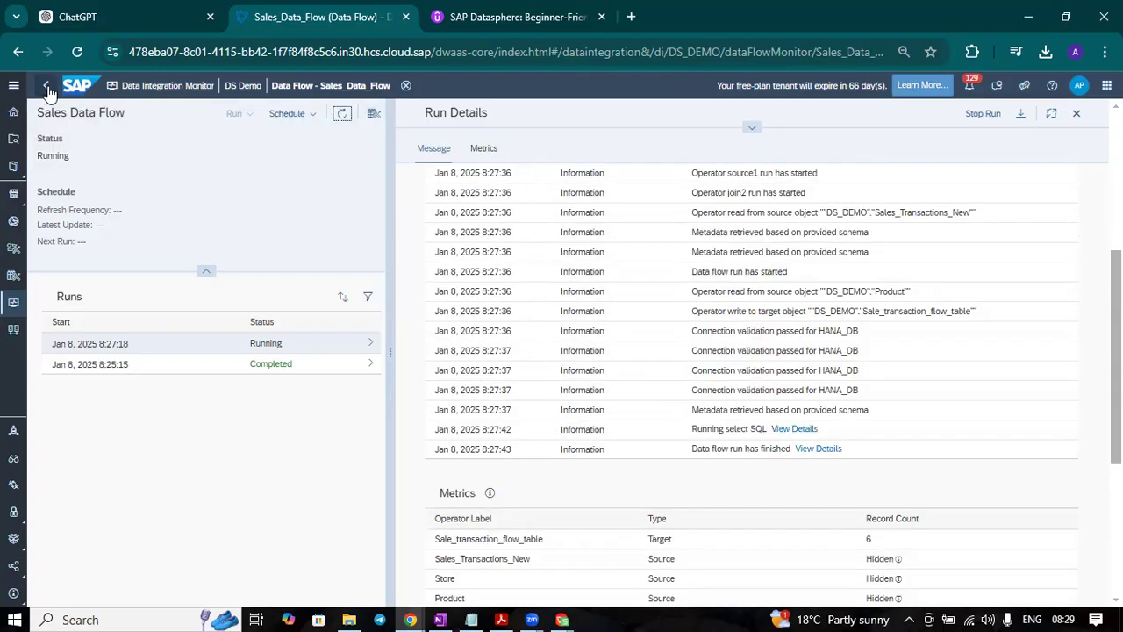
left_click(340, 120)
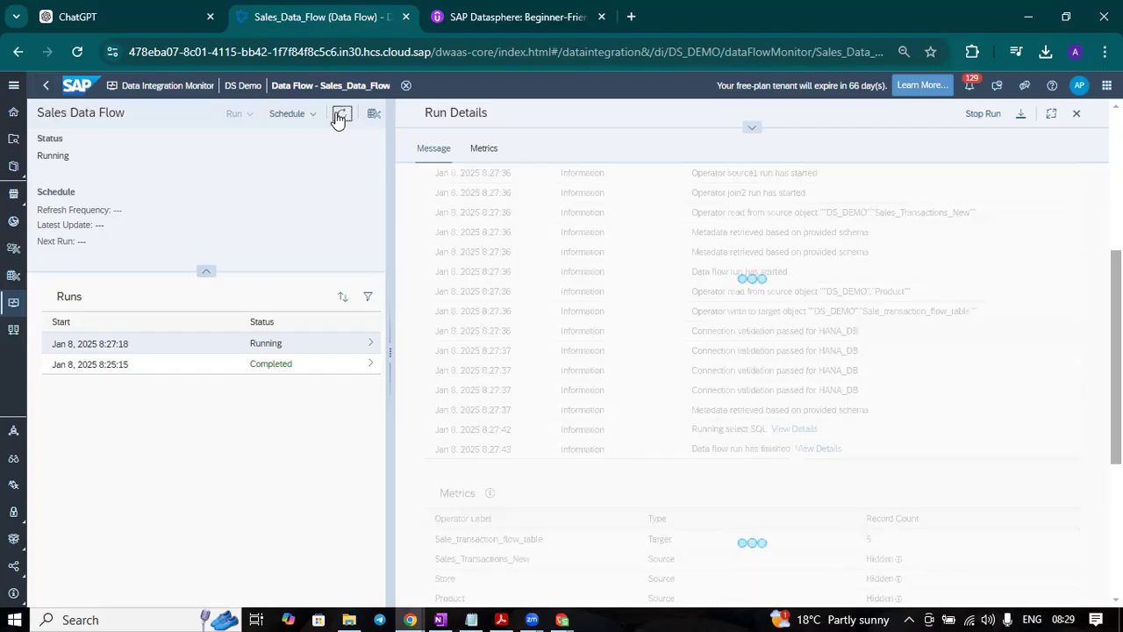
left_click(339, 123)
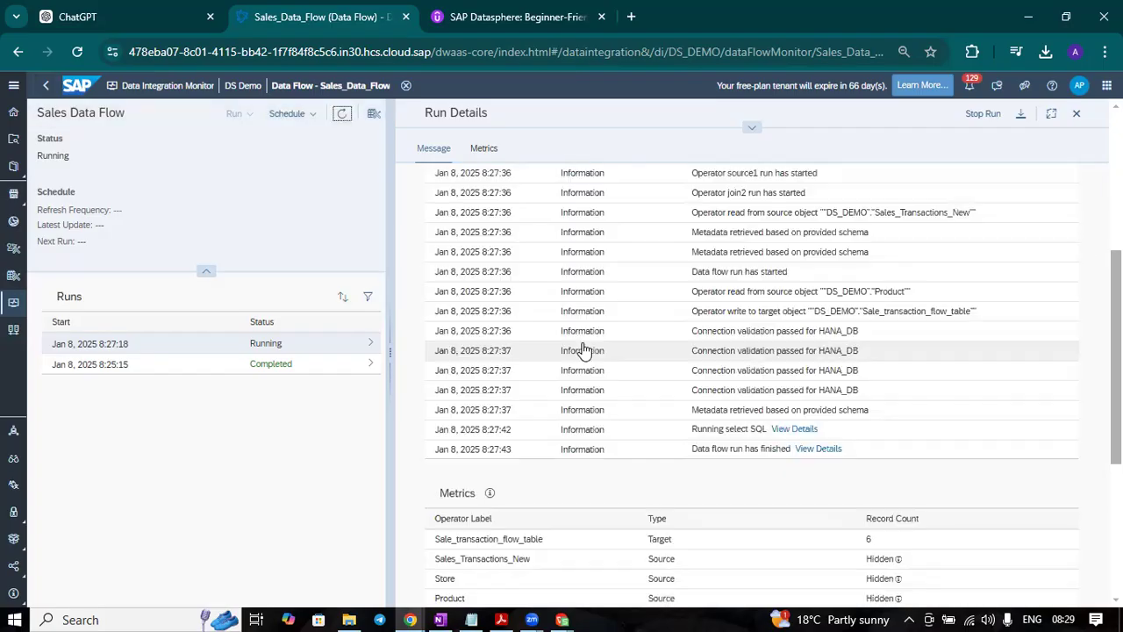
scroll(579, 360, "down", 2)
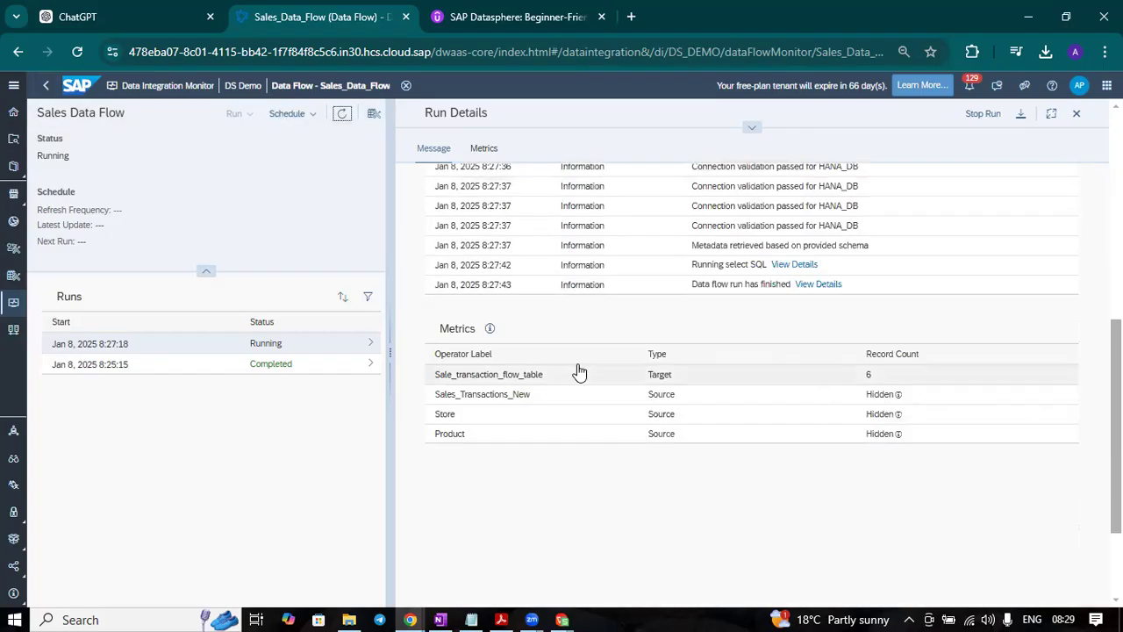
left_click(342, 117)
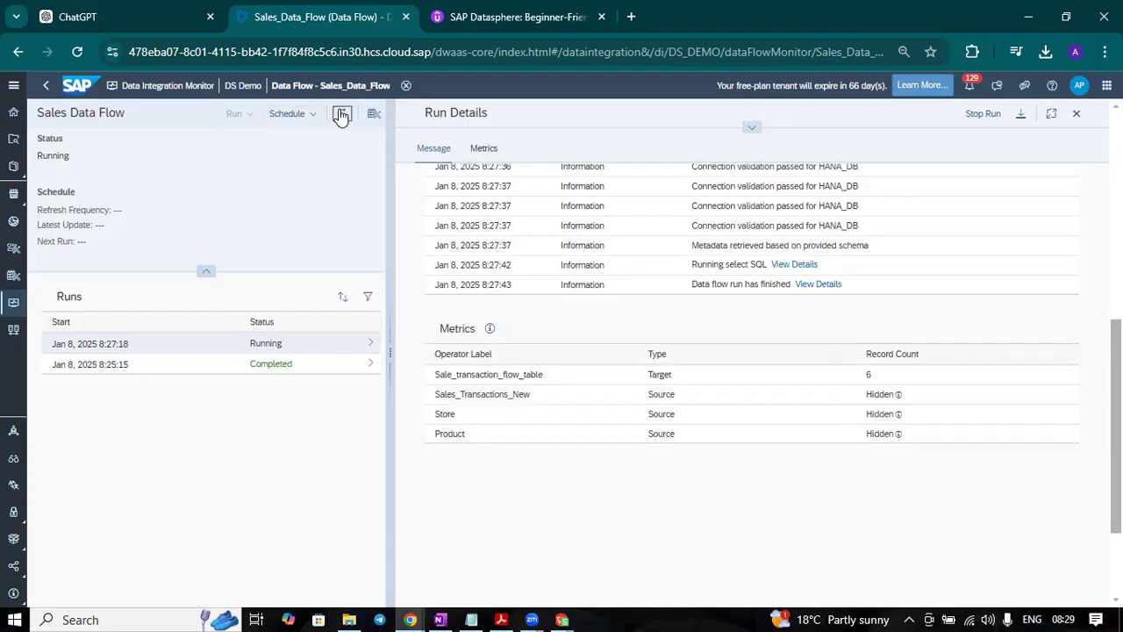
left_click(341, 117)
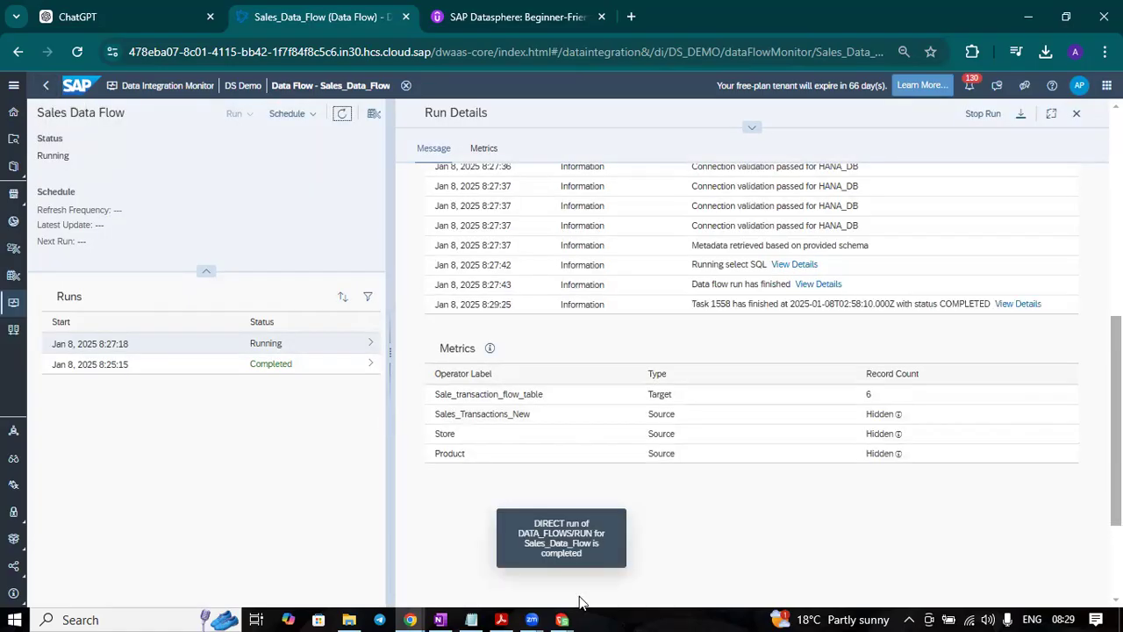
left_click(341, 116)
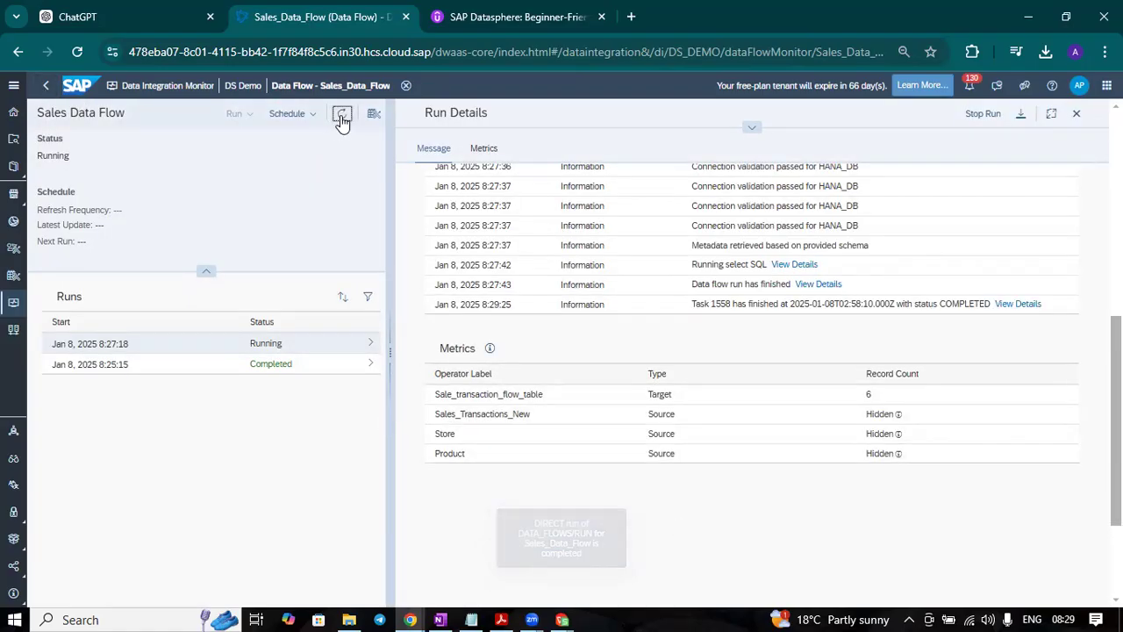
Step: Return to the Sales Data Flow in the Data Builder and preview the data of the target Sale_transaction_flow_table
left_click(46, 92)
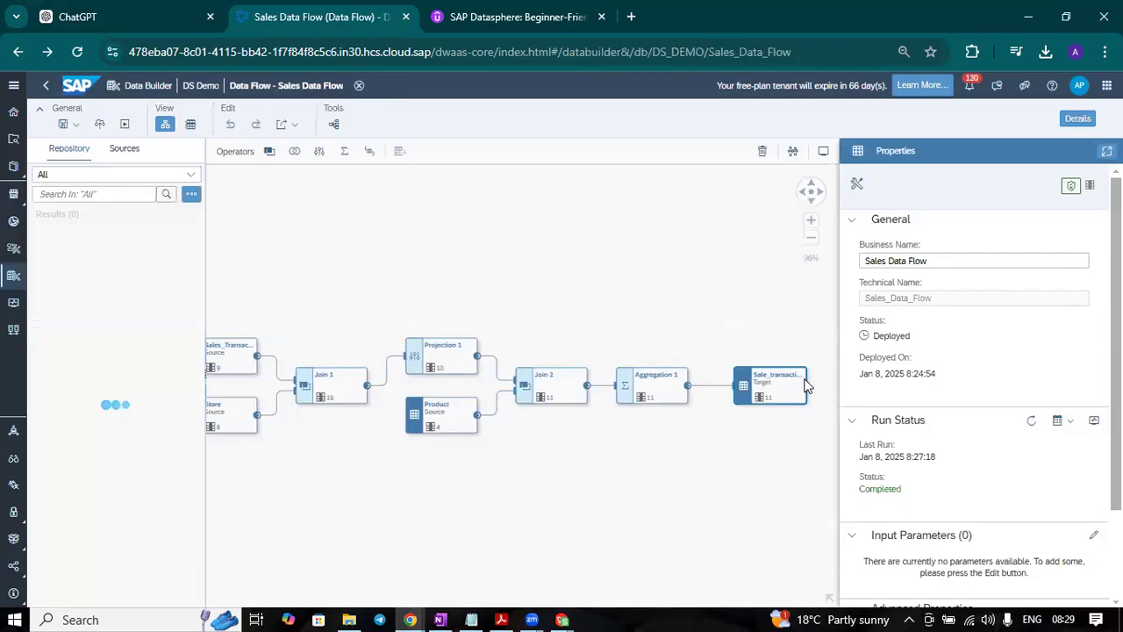
left_click(788, 376)
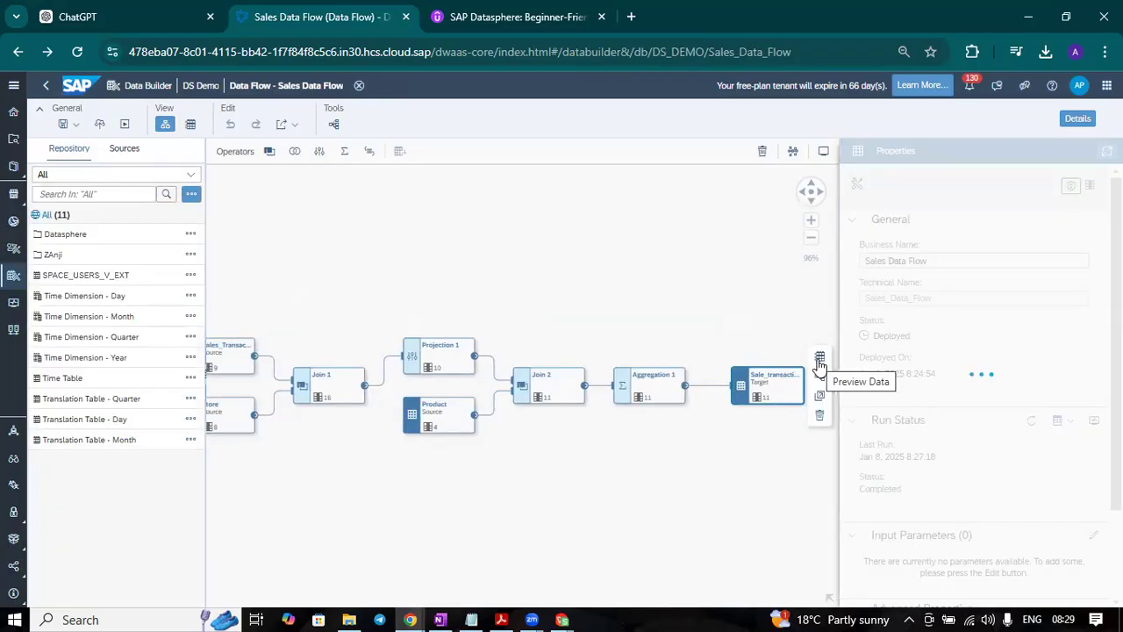
left_click(820, 362)
scroll(494, 510, "down", 1)
scroll(485, 528, "up", 1)
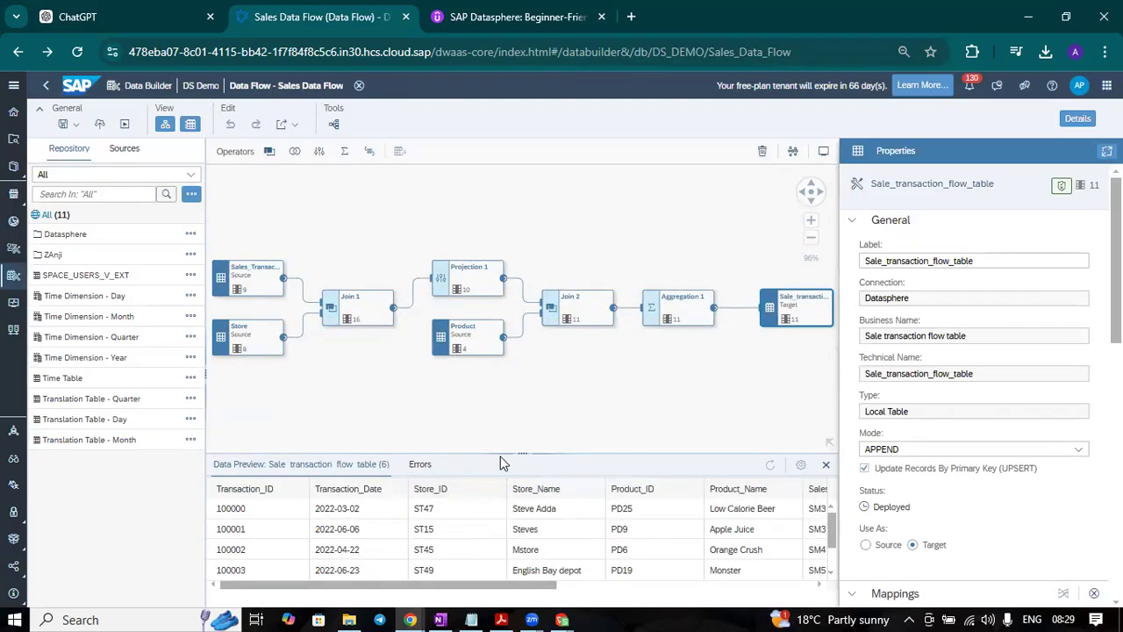
Step: Enlarge the target table's data preview and examine all its rows and columns through Revenue
left_click_drag(517, 454, 541, 376)
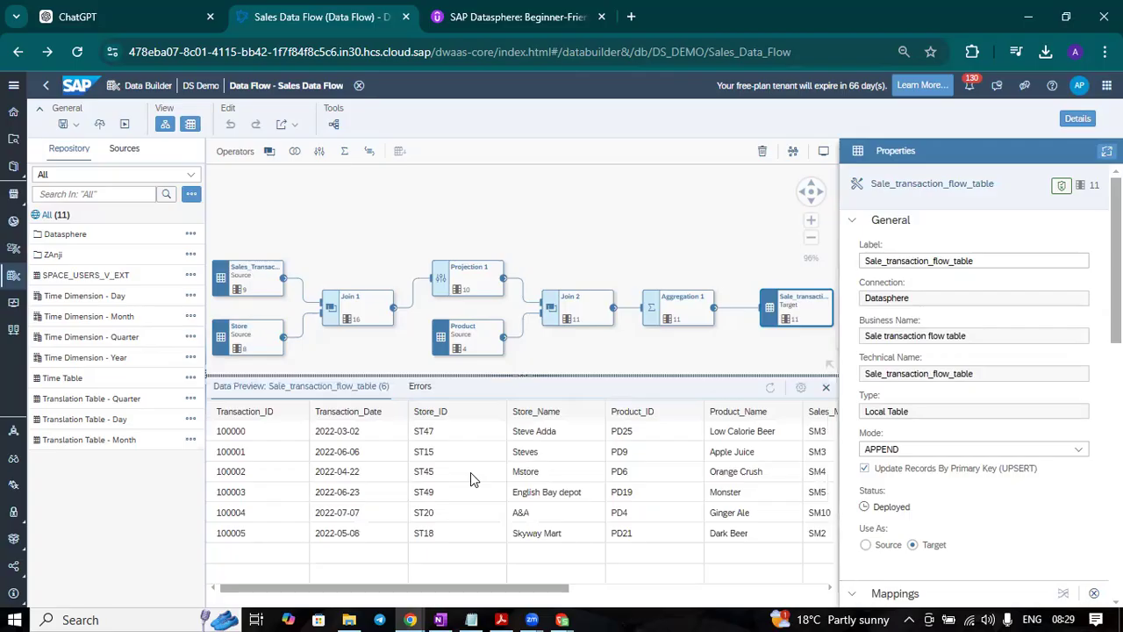
left_click_drag(526, 584, 760, 602)
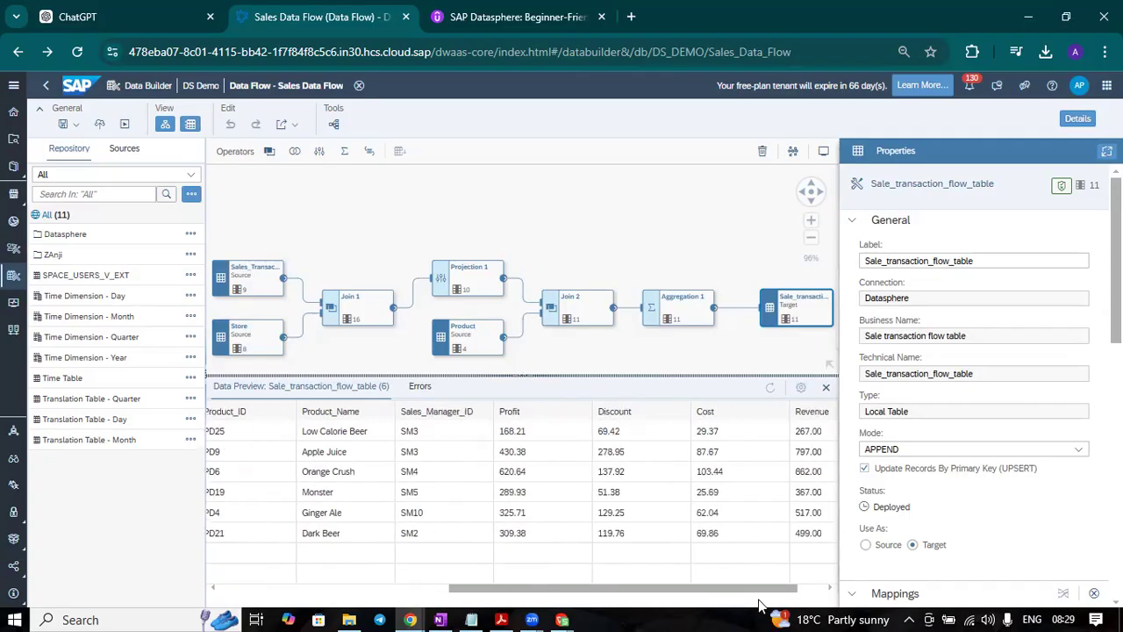
left_click_drag(564, 597, 307, 602)
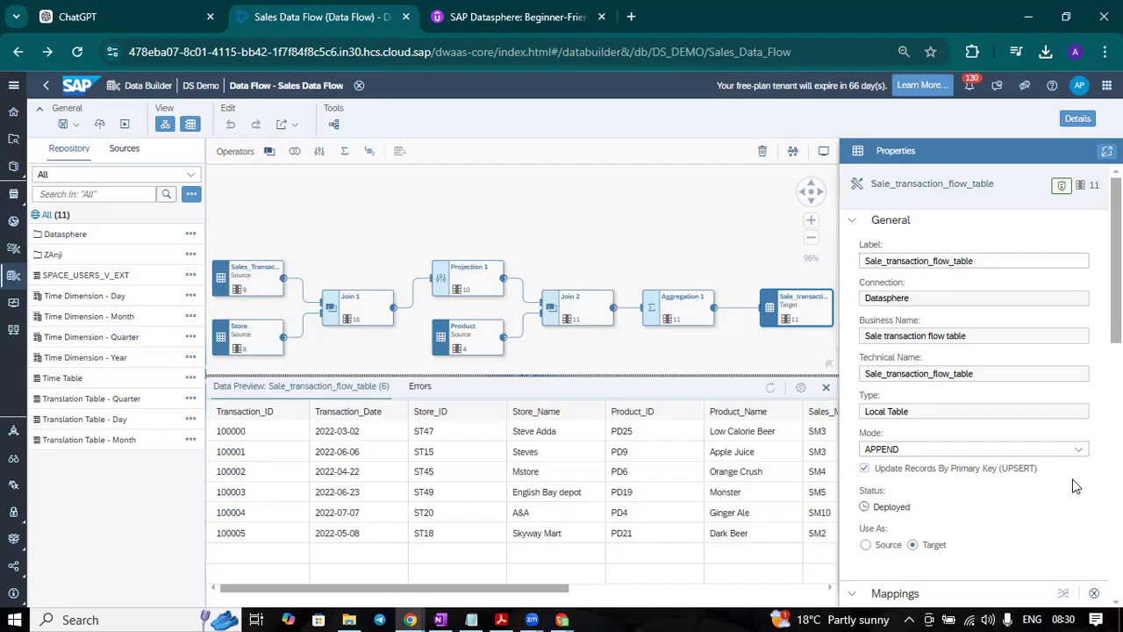
Step: Shrink the data preview and review the whole flow diagram from the sources to the target table
left_click_drag(519, 375, 524, 472)
scroll(451, 430, "up", 3)
scroll(451, 430, "down", 3)
scroll(451, 430, "down", 2)
scroll(451, 430, "up", 1)
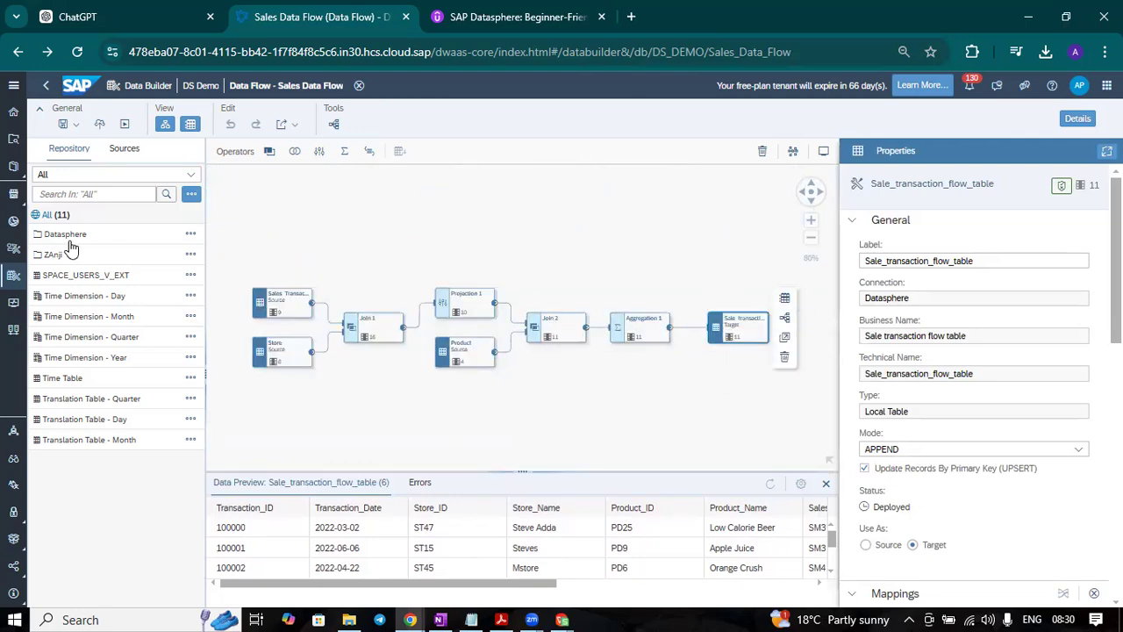
Step: Open Sale transaction flow table from the DataFlow folder inside Datasphere in the DS Demo space and review its definition
left_click(200, 86)
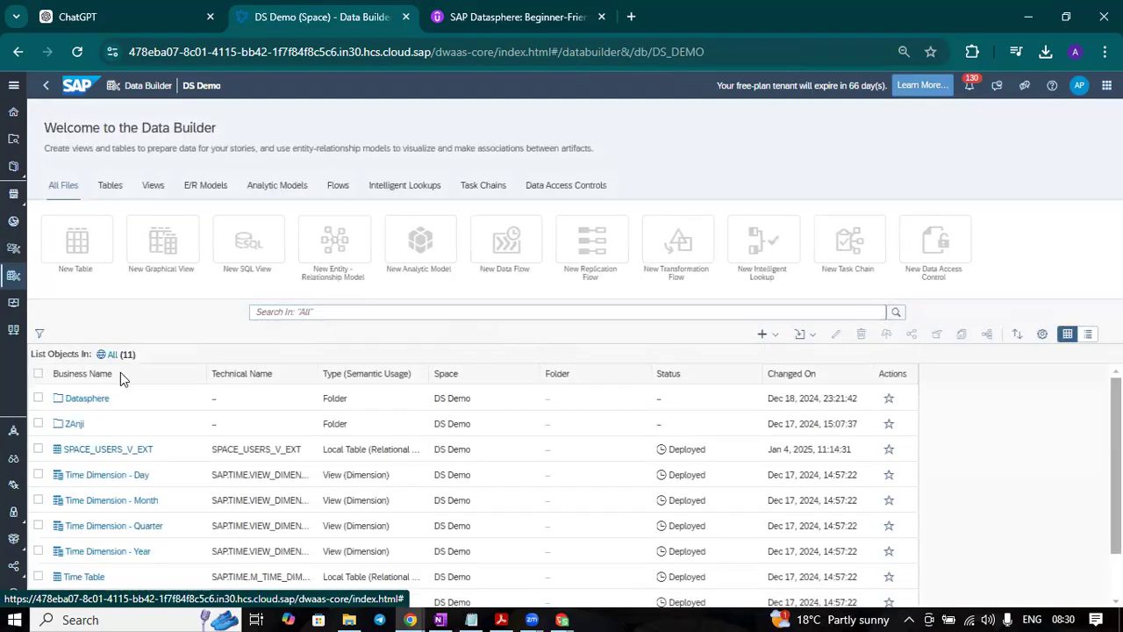
left_click(81, 398)
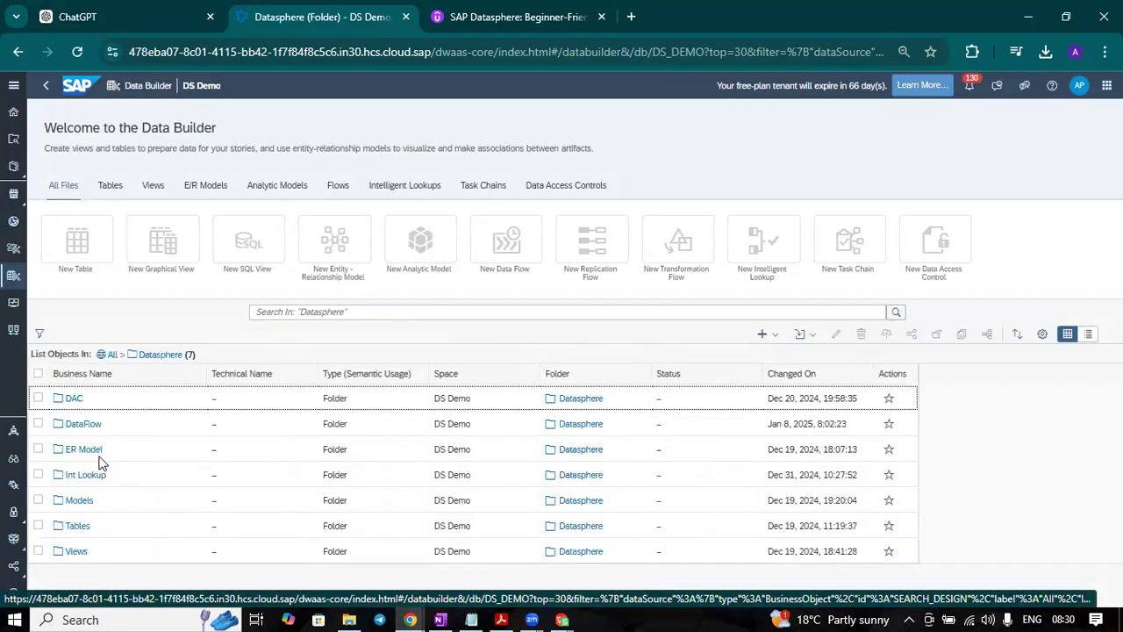
left_click(89, 428)
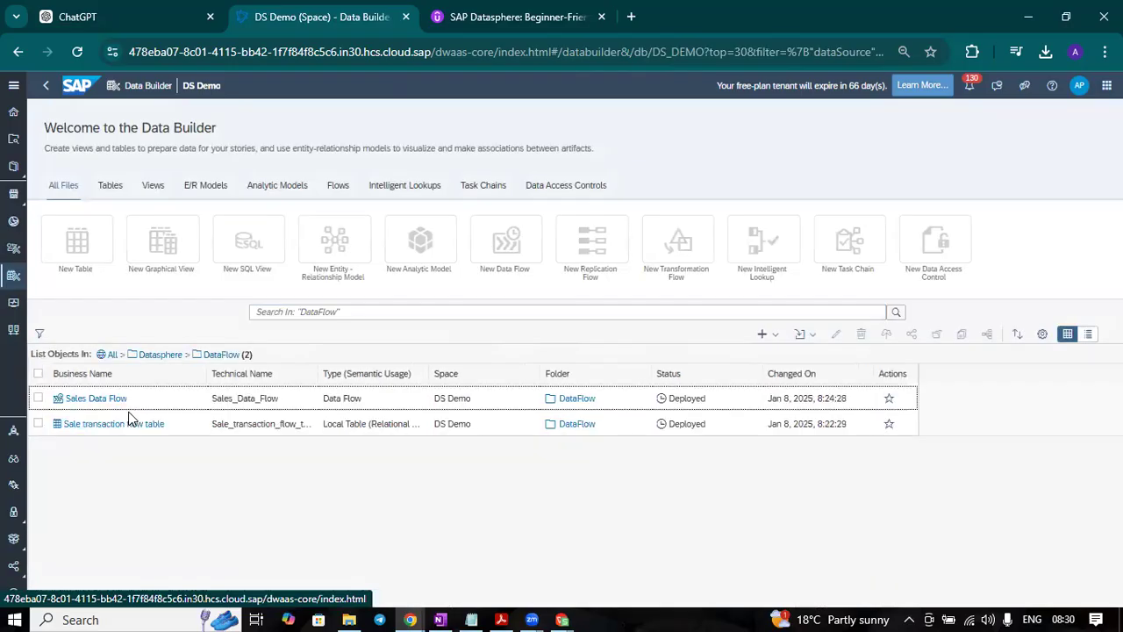
left_click(151, 425)
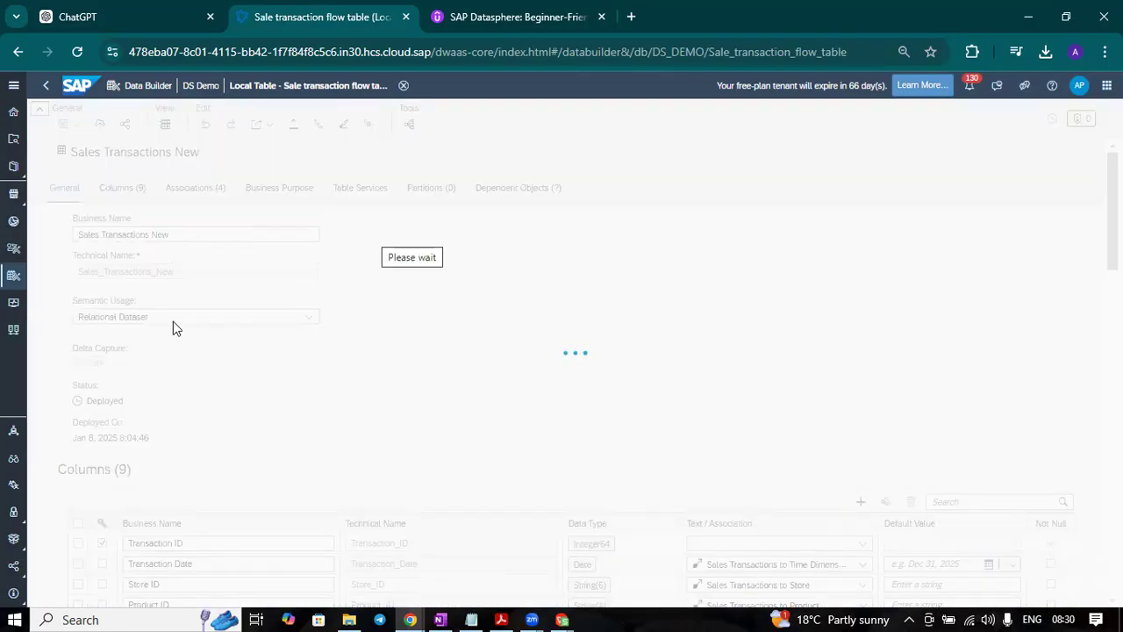
scroll(691, 342, "down", 3)
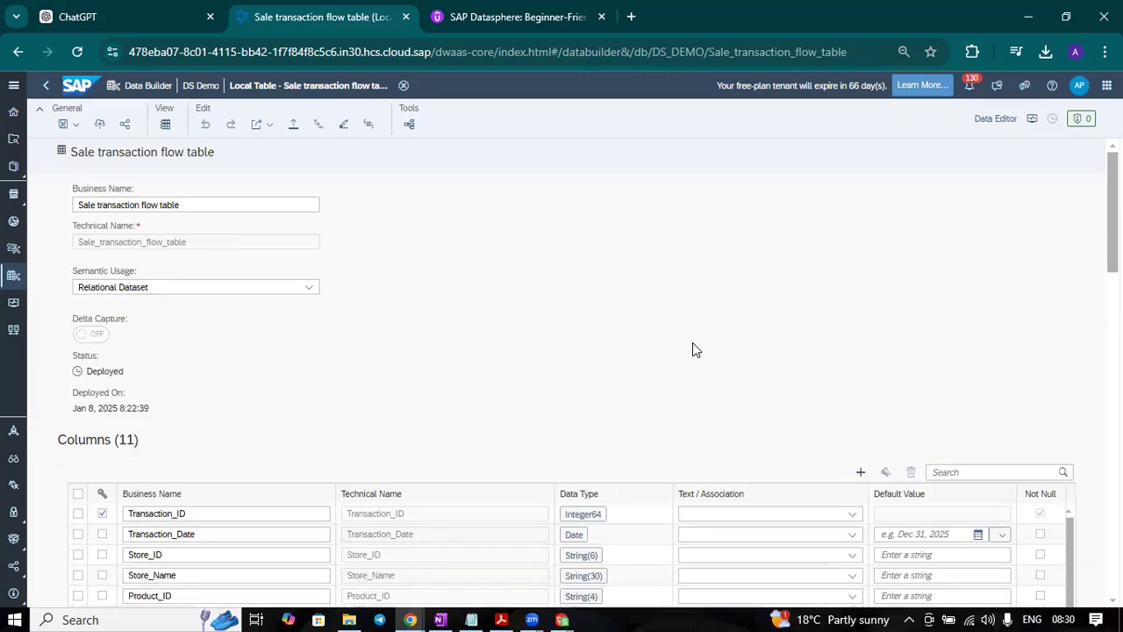
scroll(694, 360, "up", 4)
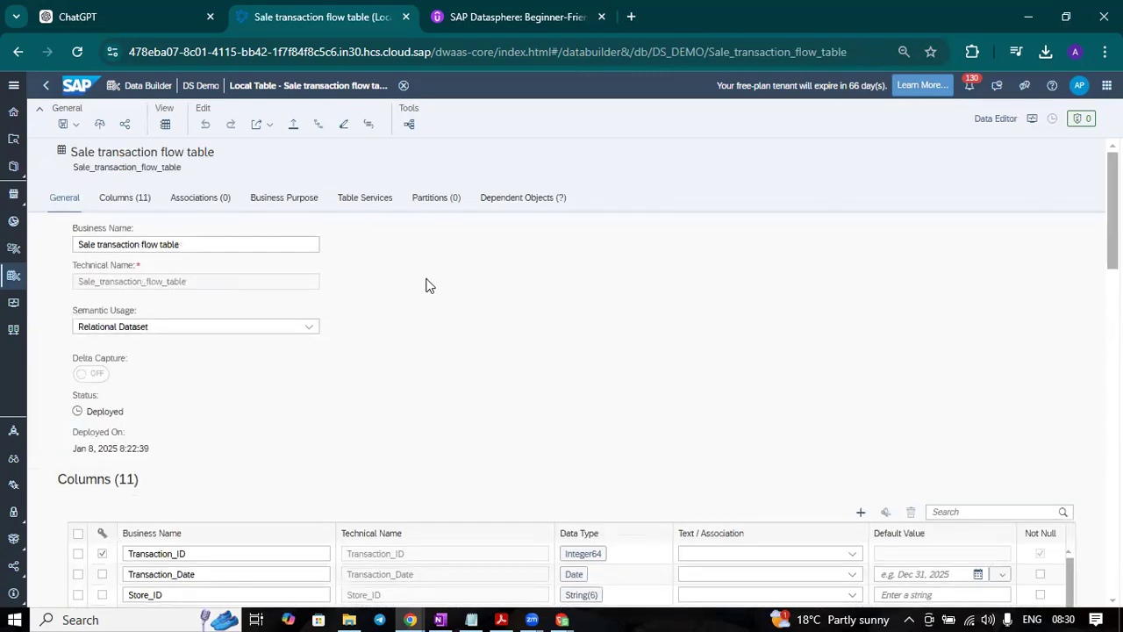